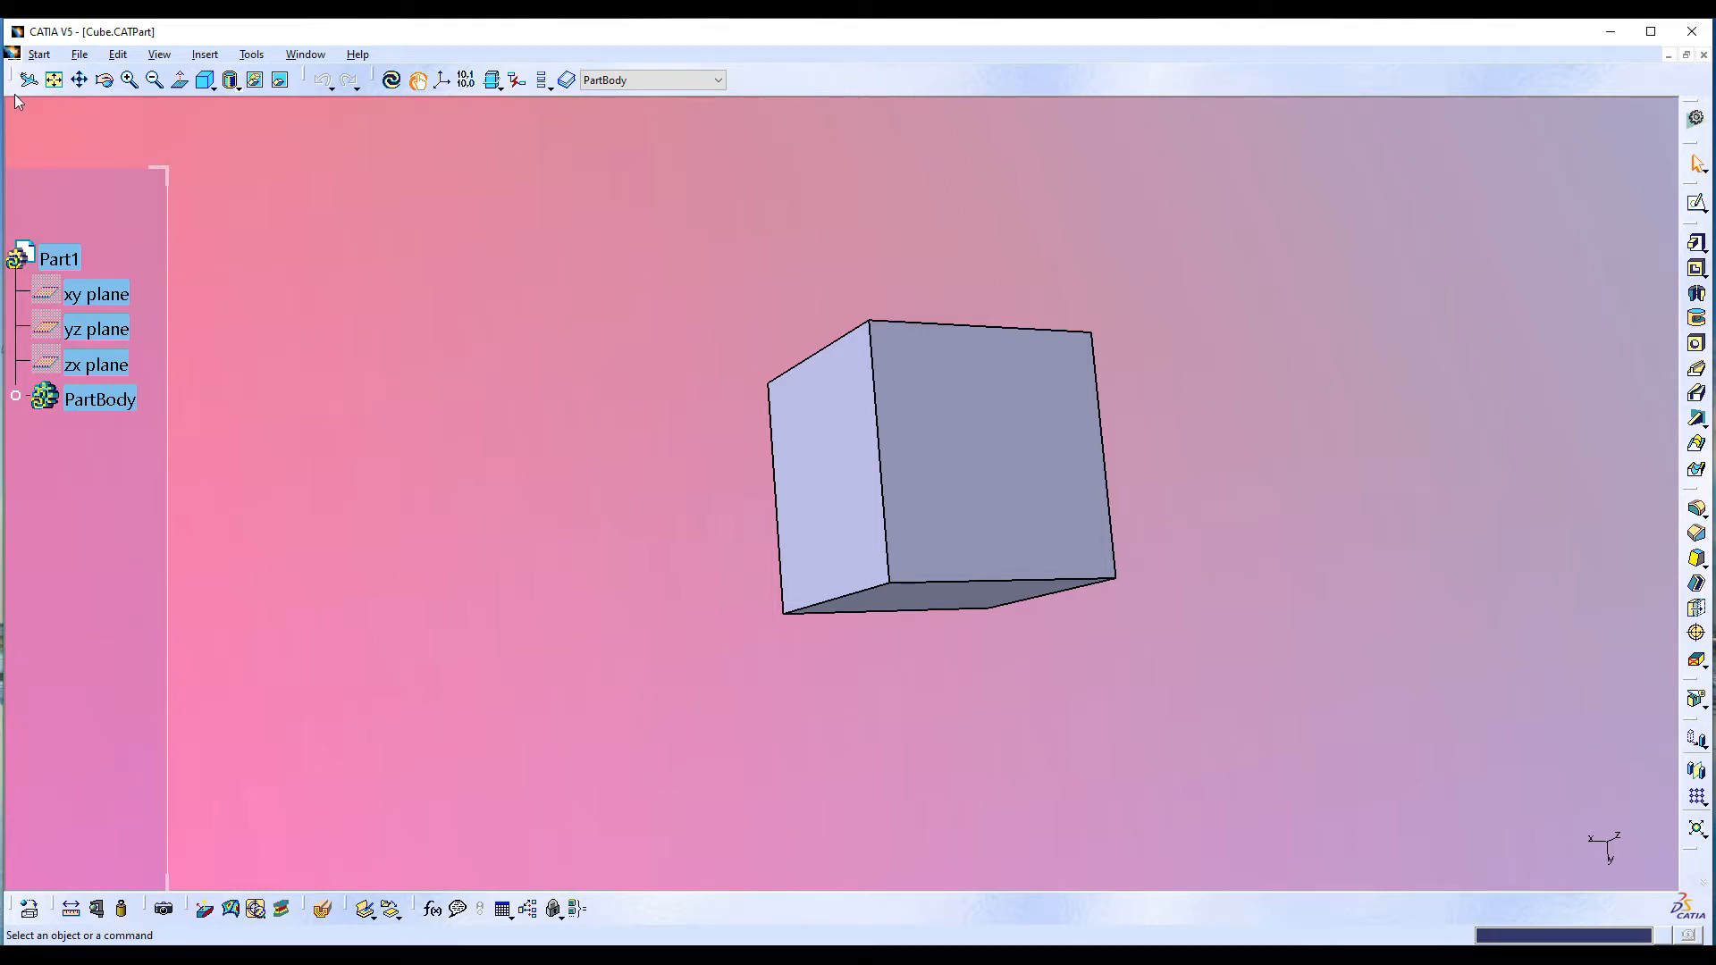
- Undock the View toolbar, the small single-command toolbar and the Standard toolbar, and float them over the modelling area beside the cube
left_click_drag(297, 308, 298, 308)
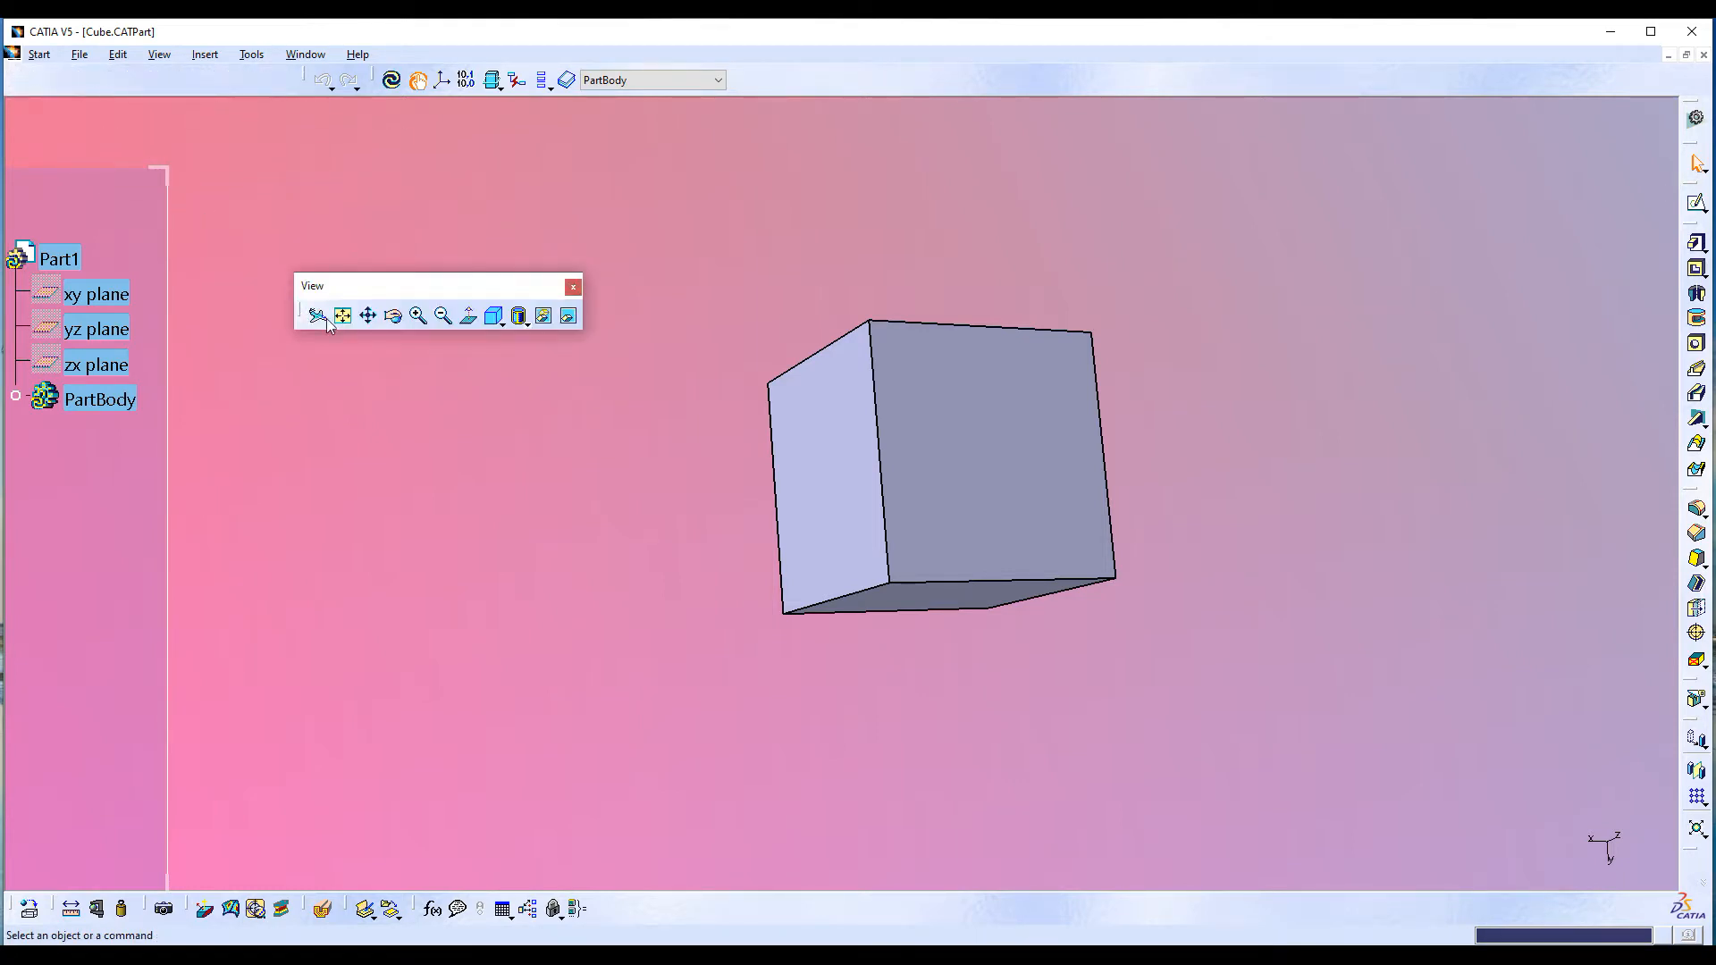
left_click_drag(10, 906, 390, 452)
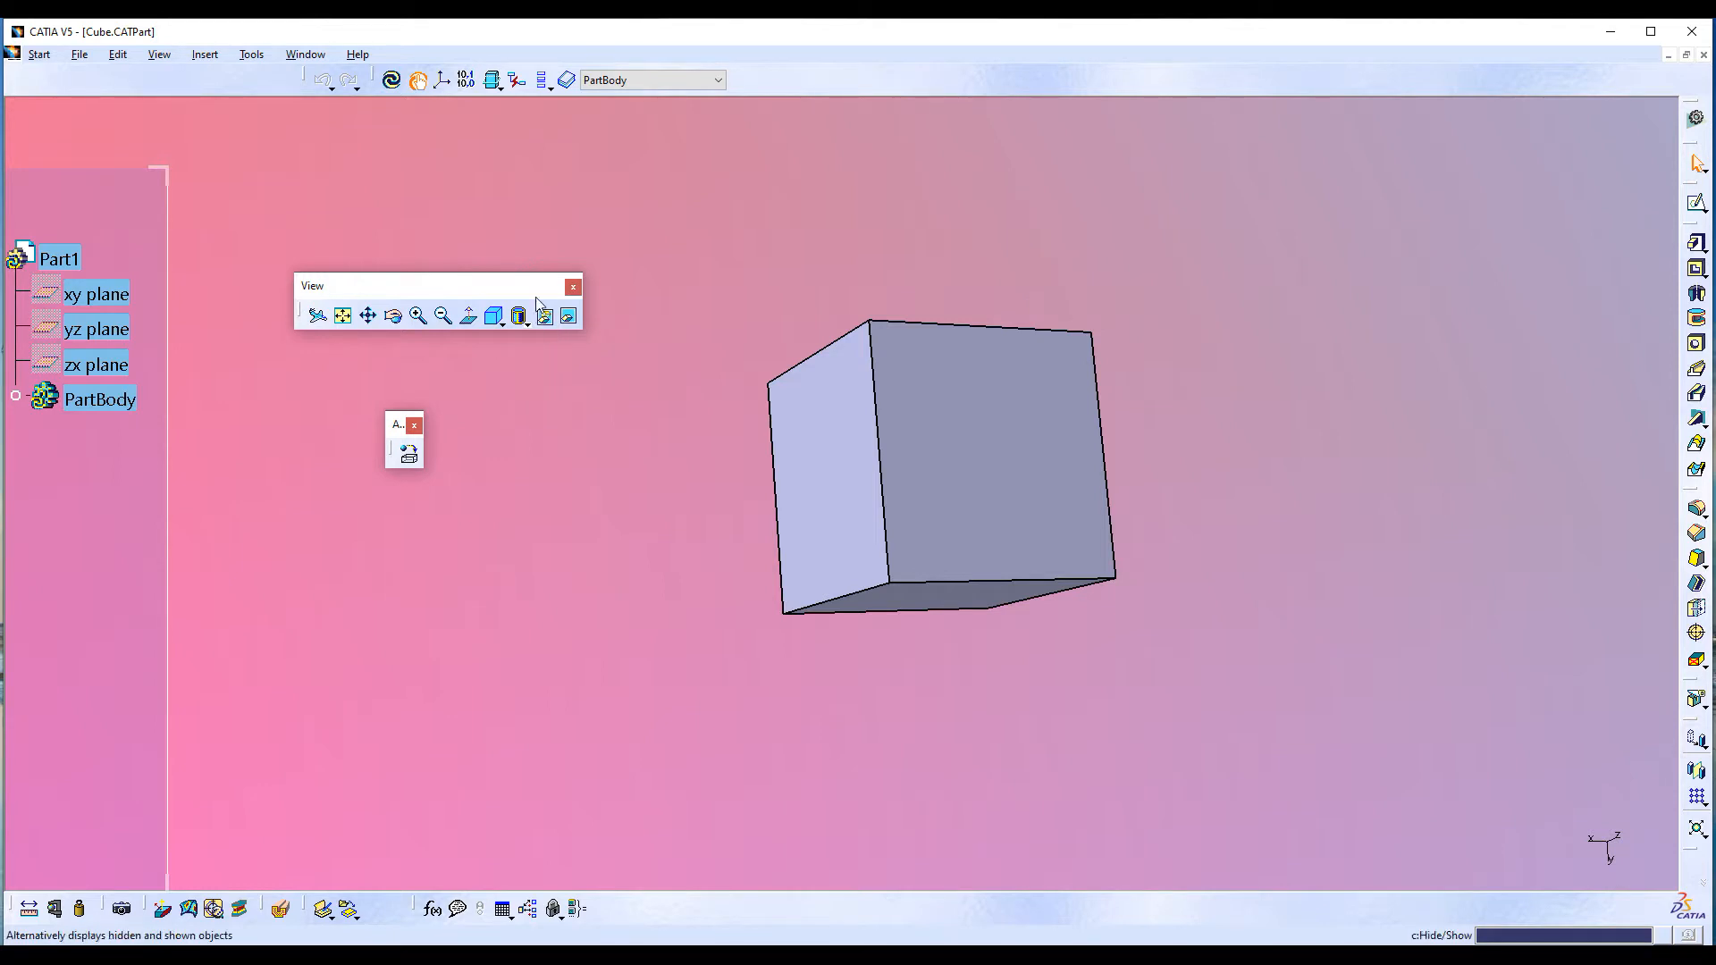
left_click_drag(305, 82, 653, 216)
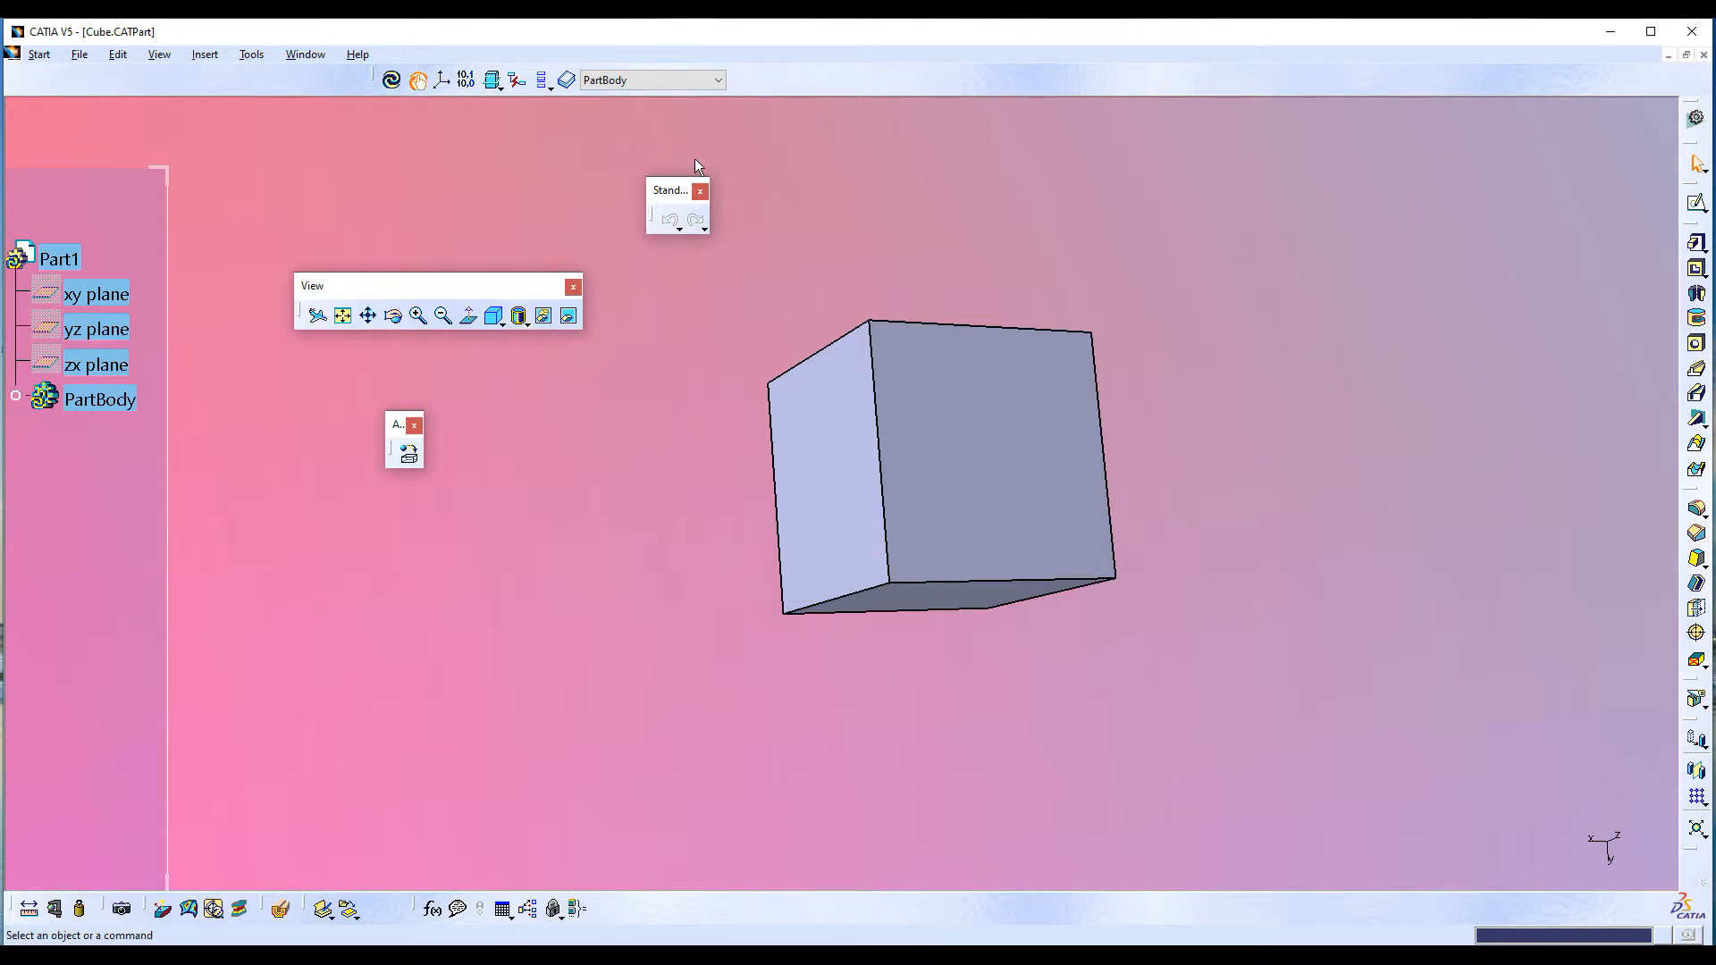
right_click(803, 80)
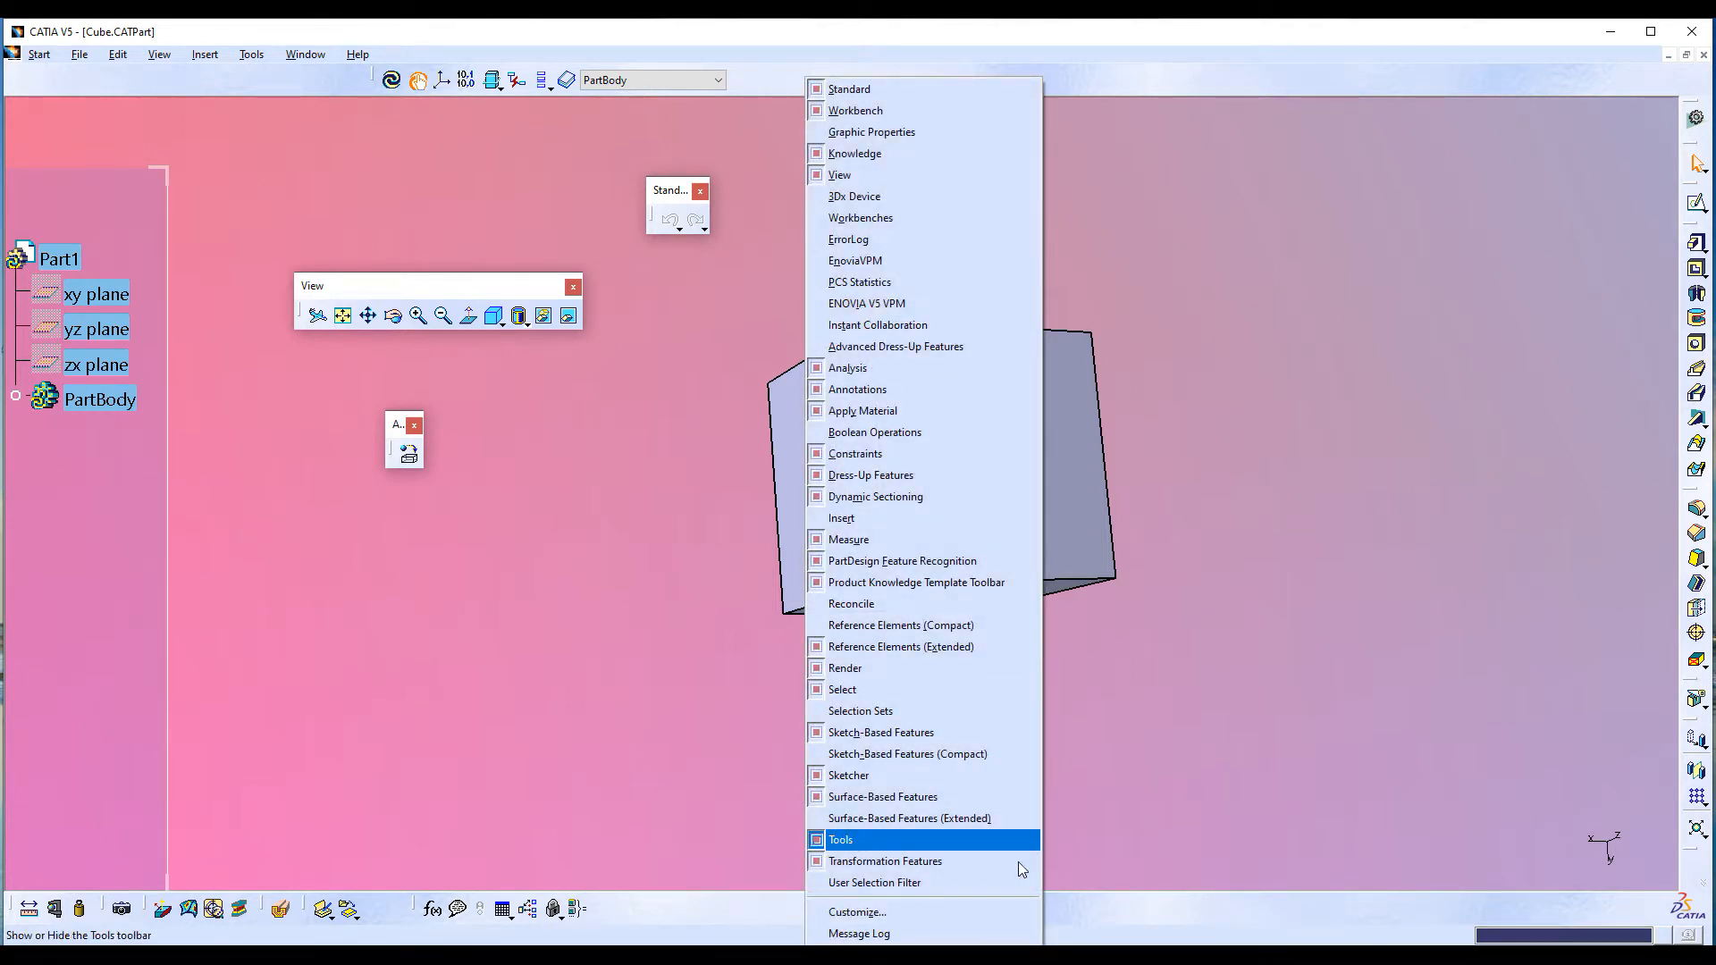
left_click(976, 919)
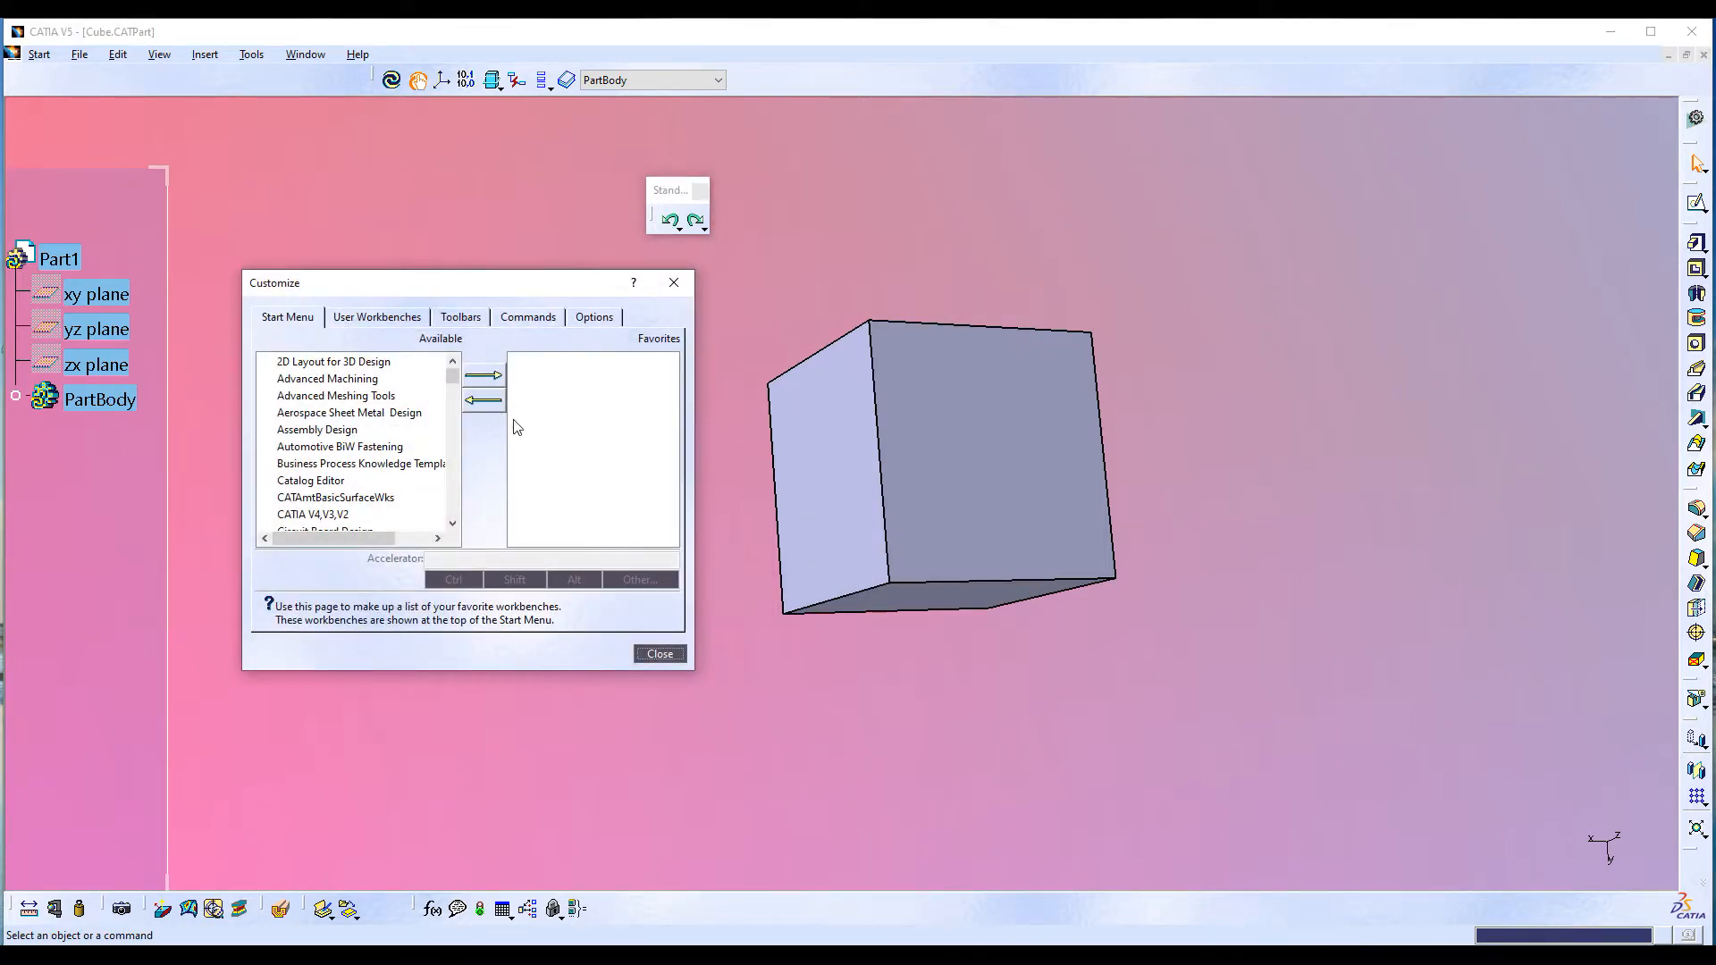
left_click(658, 655)
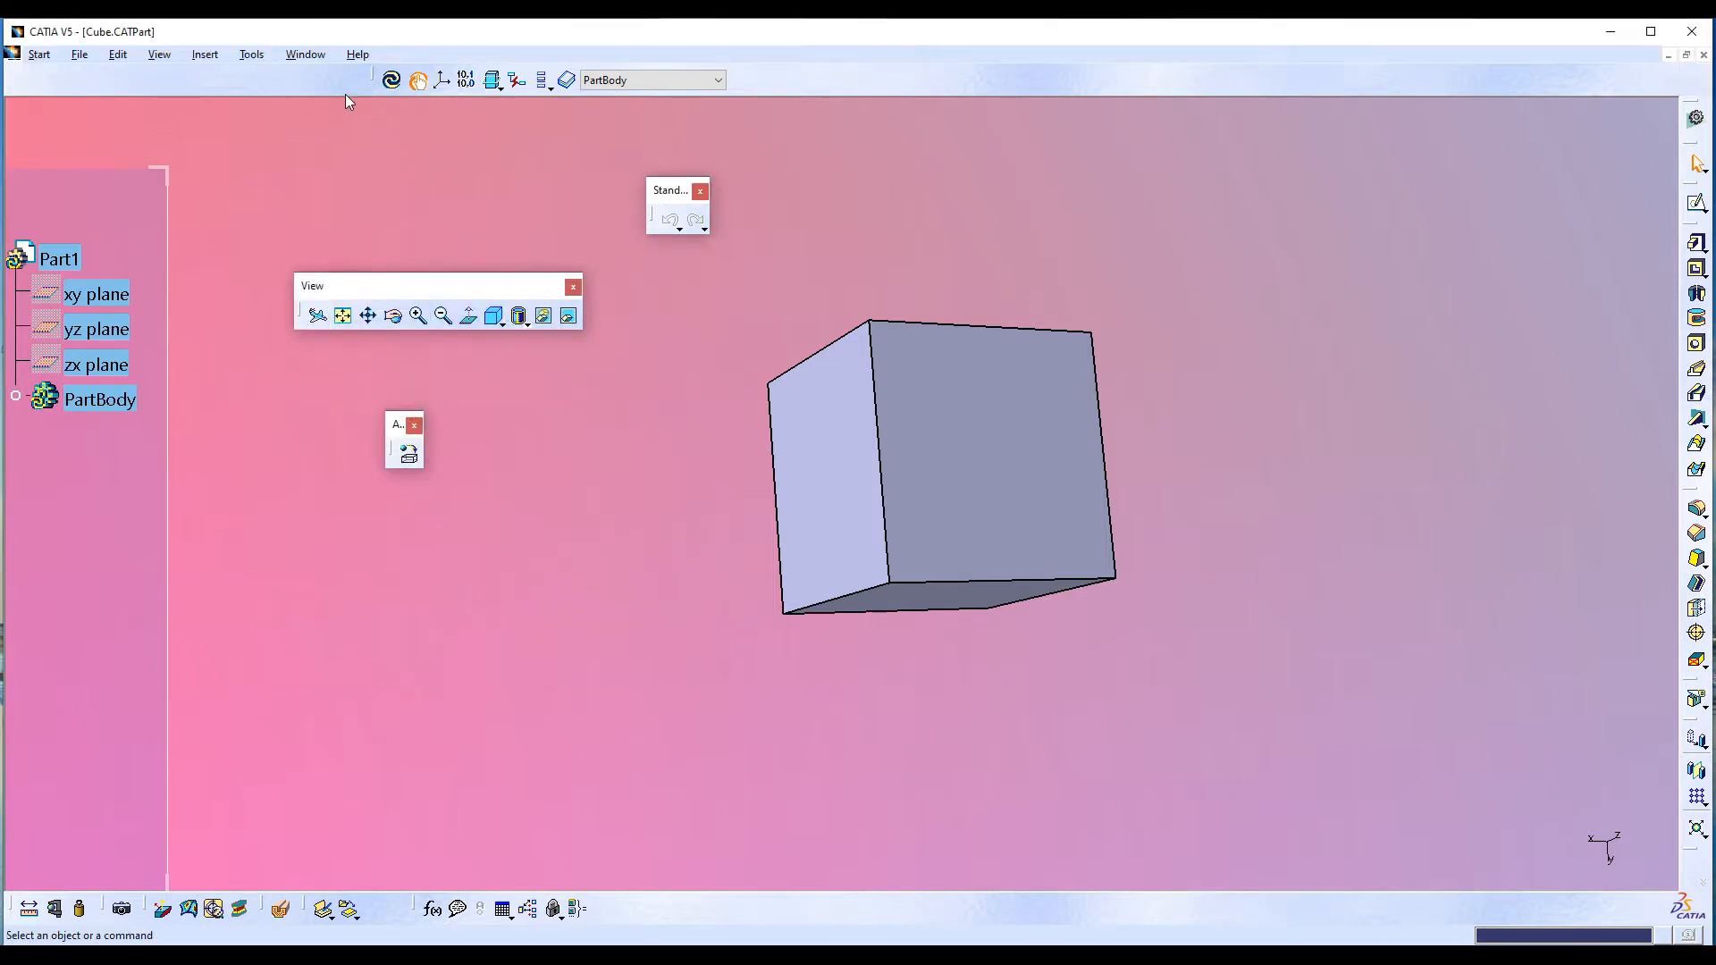
- Open the Customize dialog, place it clear of the cube and the floating toolbars, and show its toolbar settings
left_click(252, 56)
left_click(291, 375)
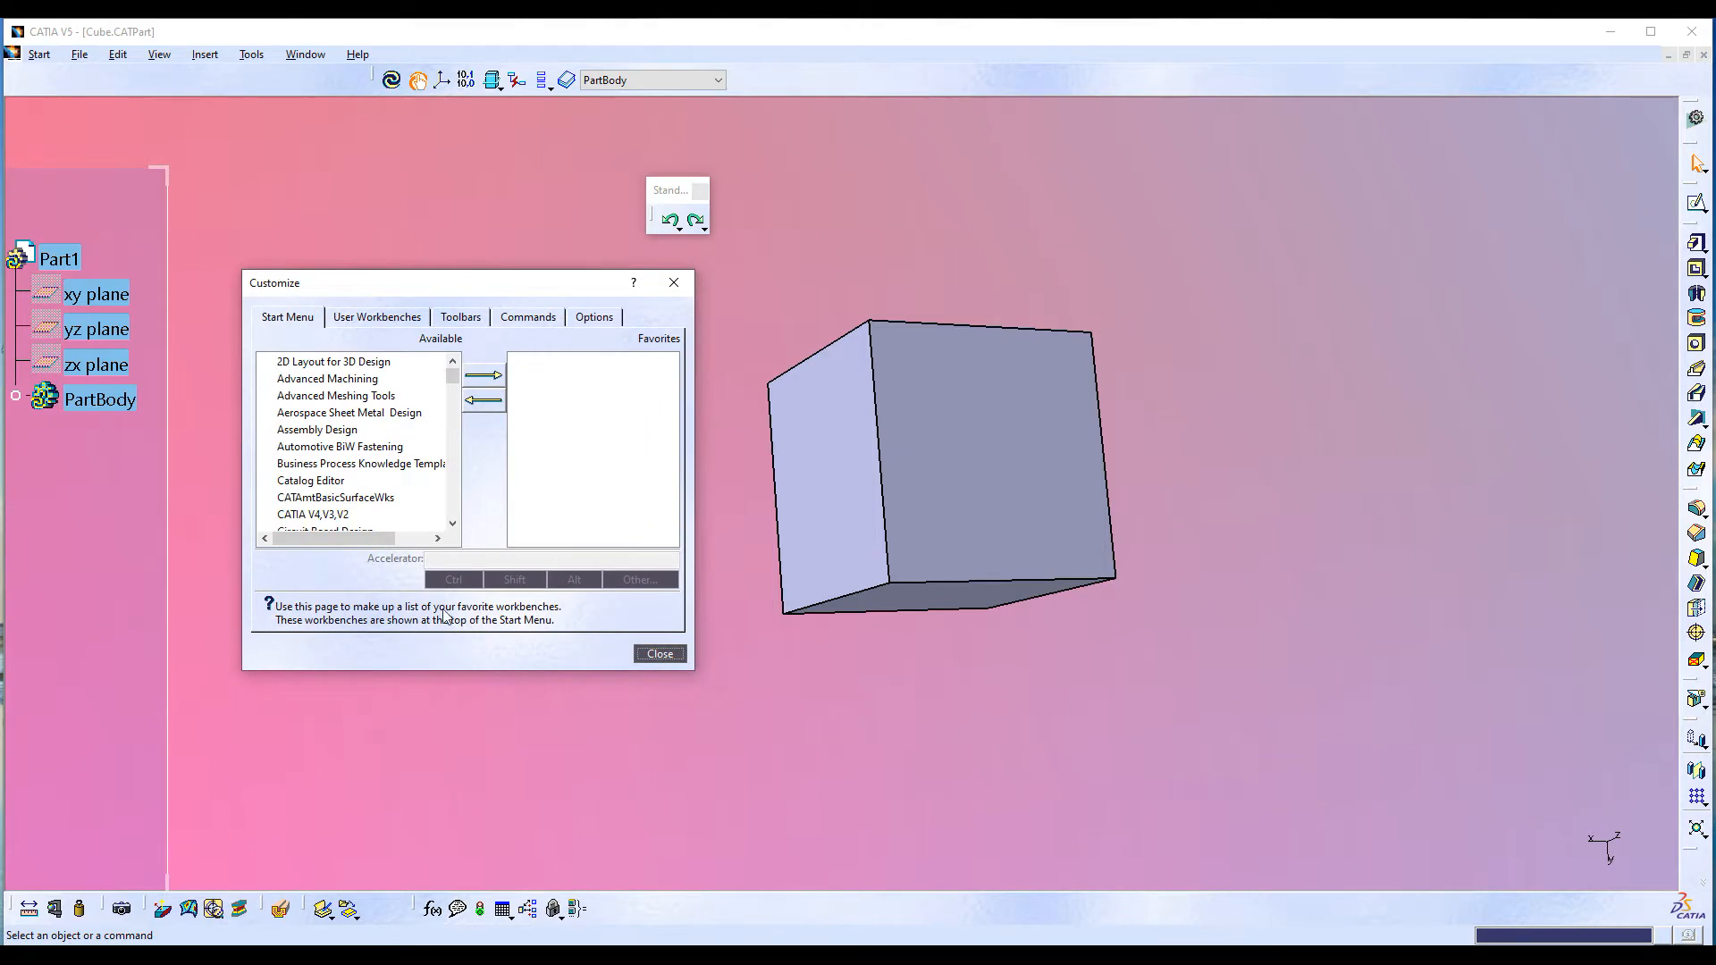
left_click_drag(367, 287, 1293, 182)
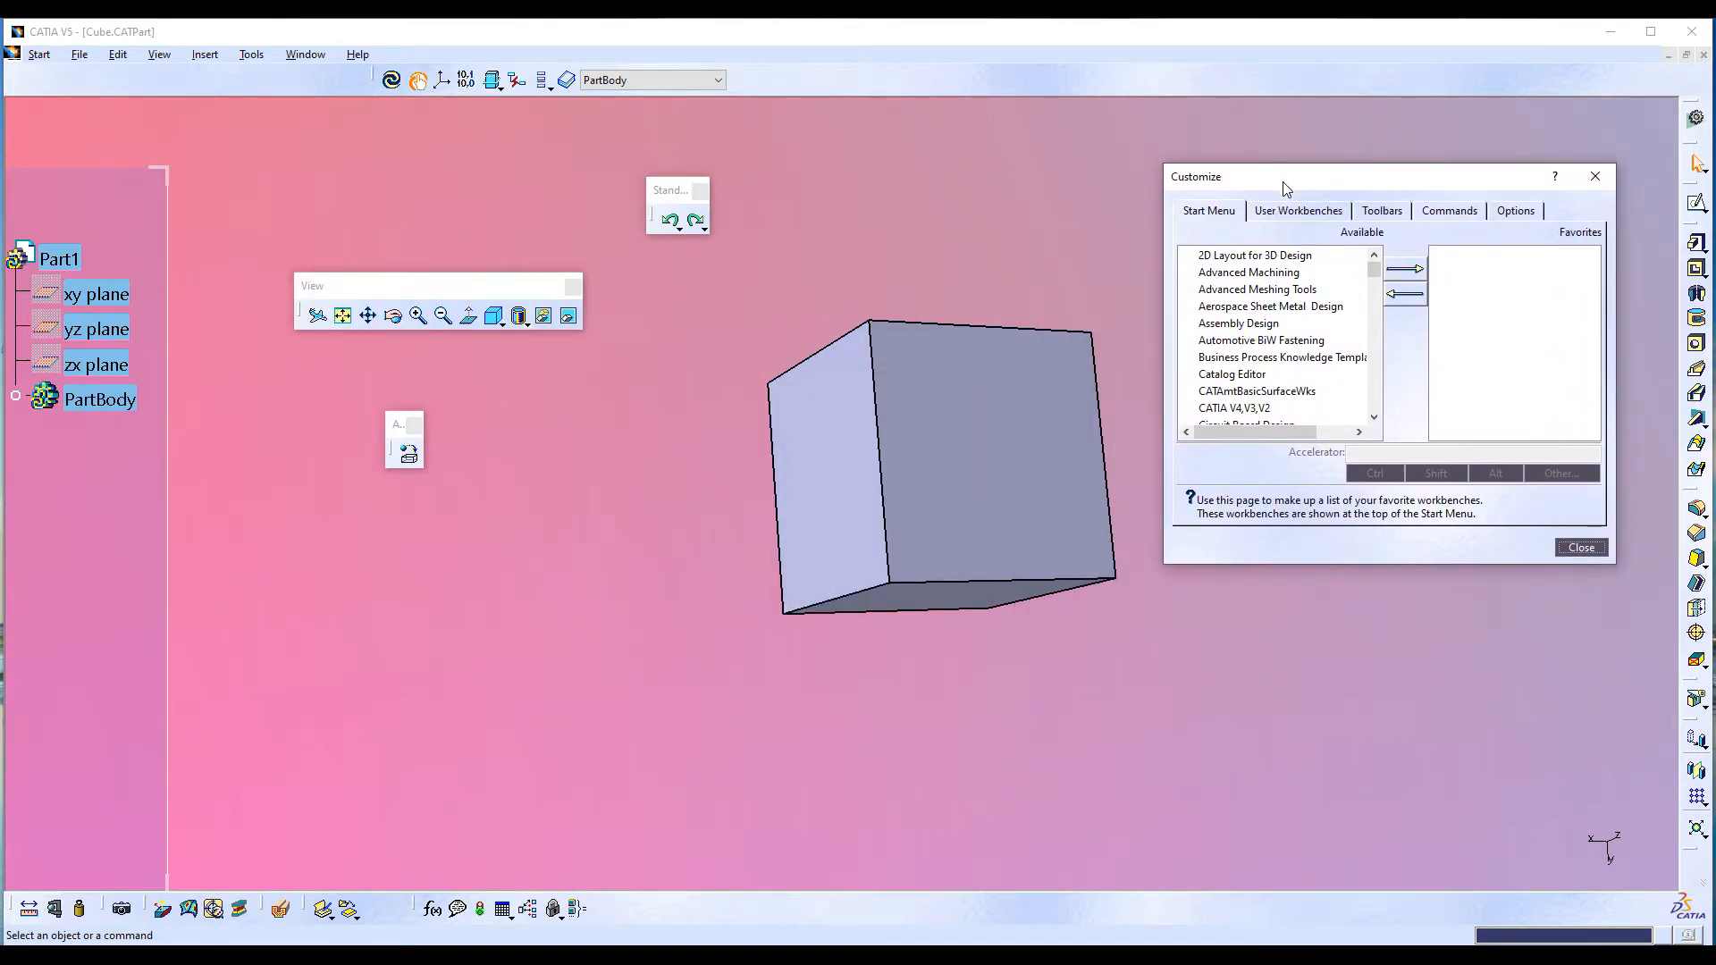
left_click(1380, 215)
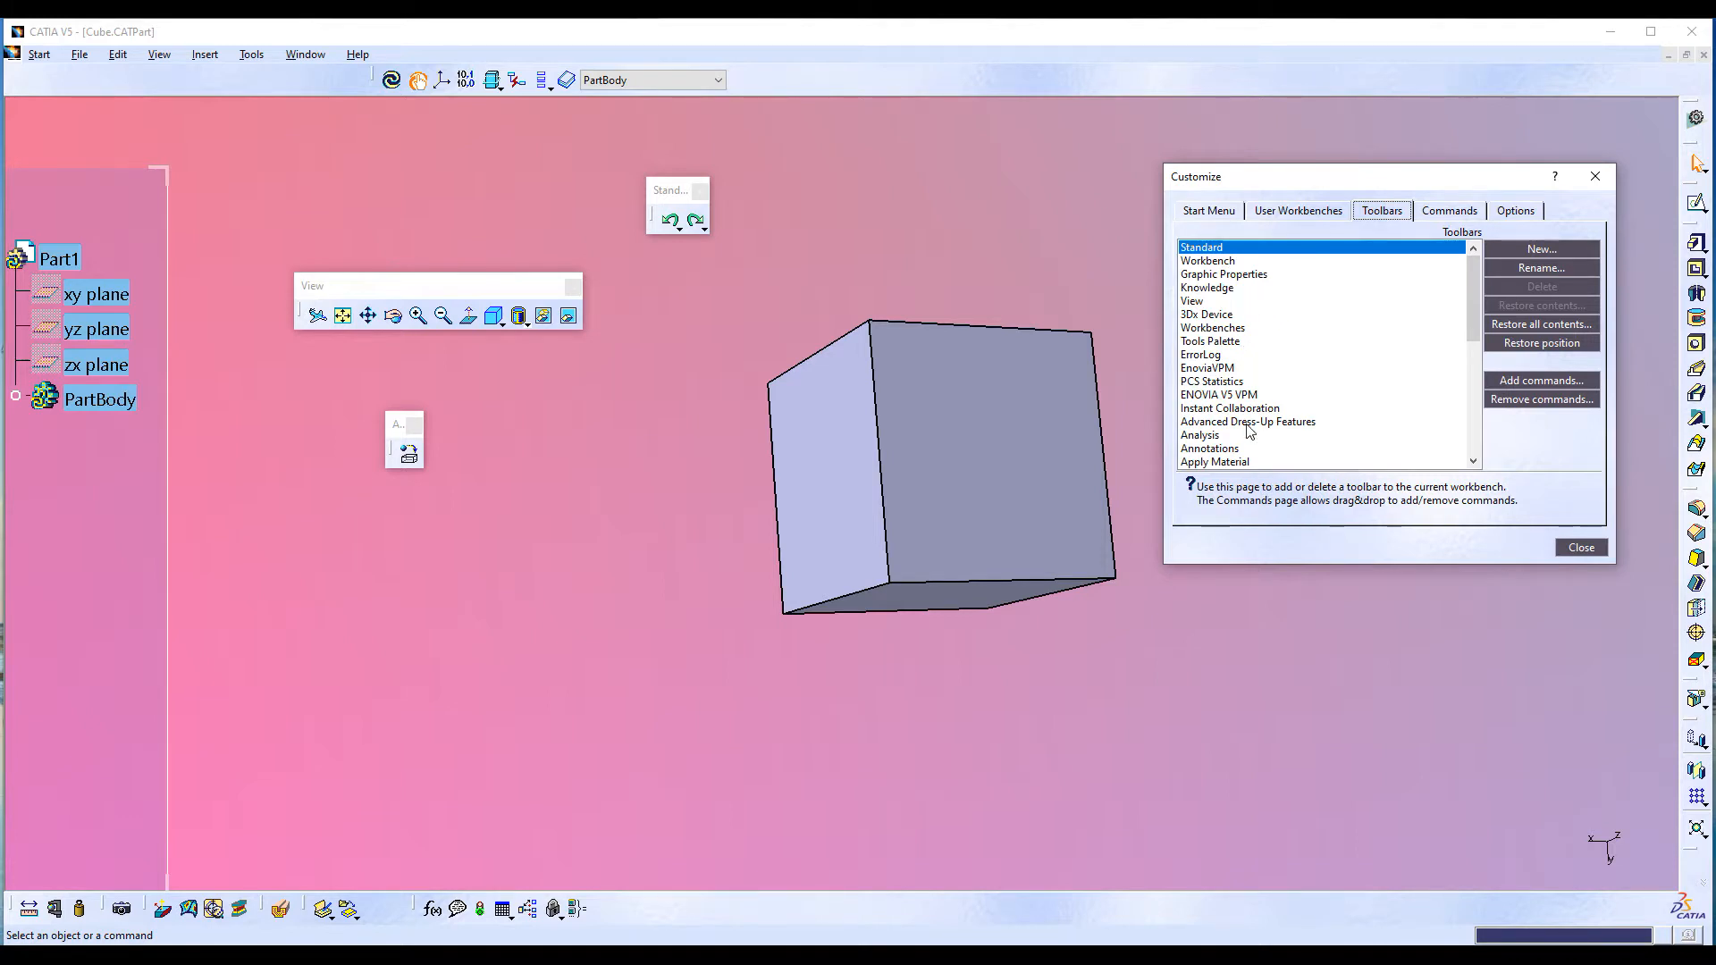
- Examine which customization options are available for the Standard, Workbench, Graphic Properties, Knowledge and View toolbars
left_click(1206, 261)
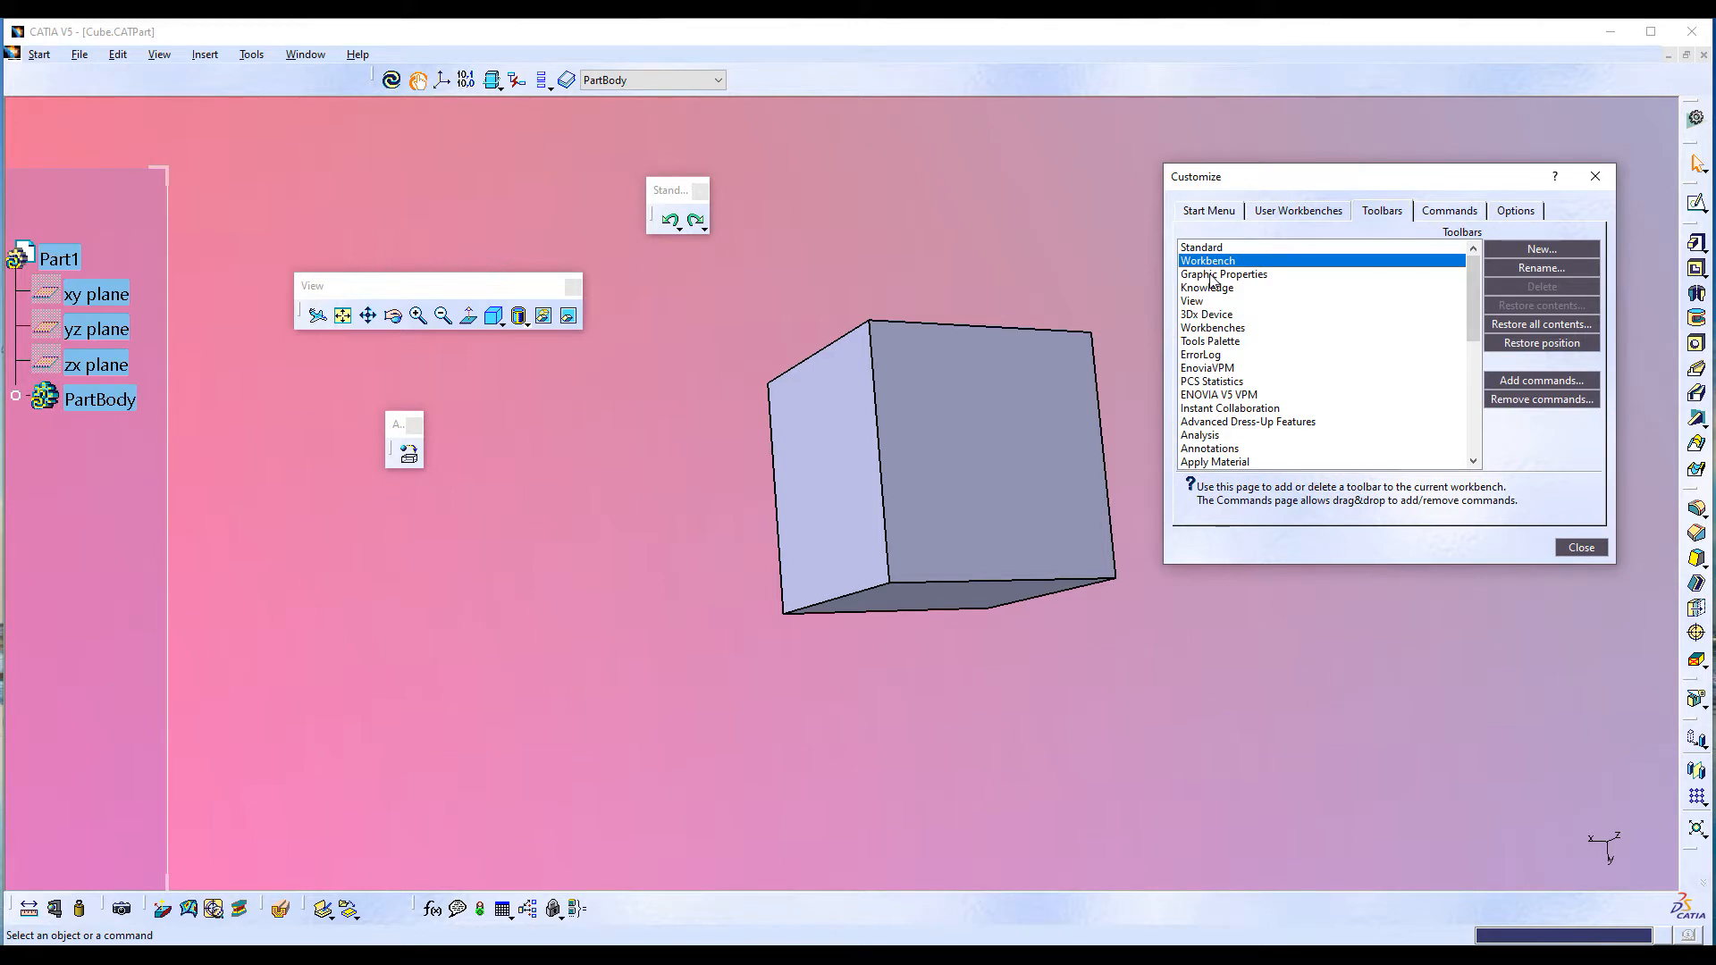
left_click(1211, 275)
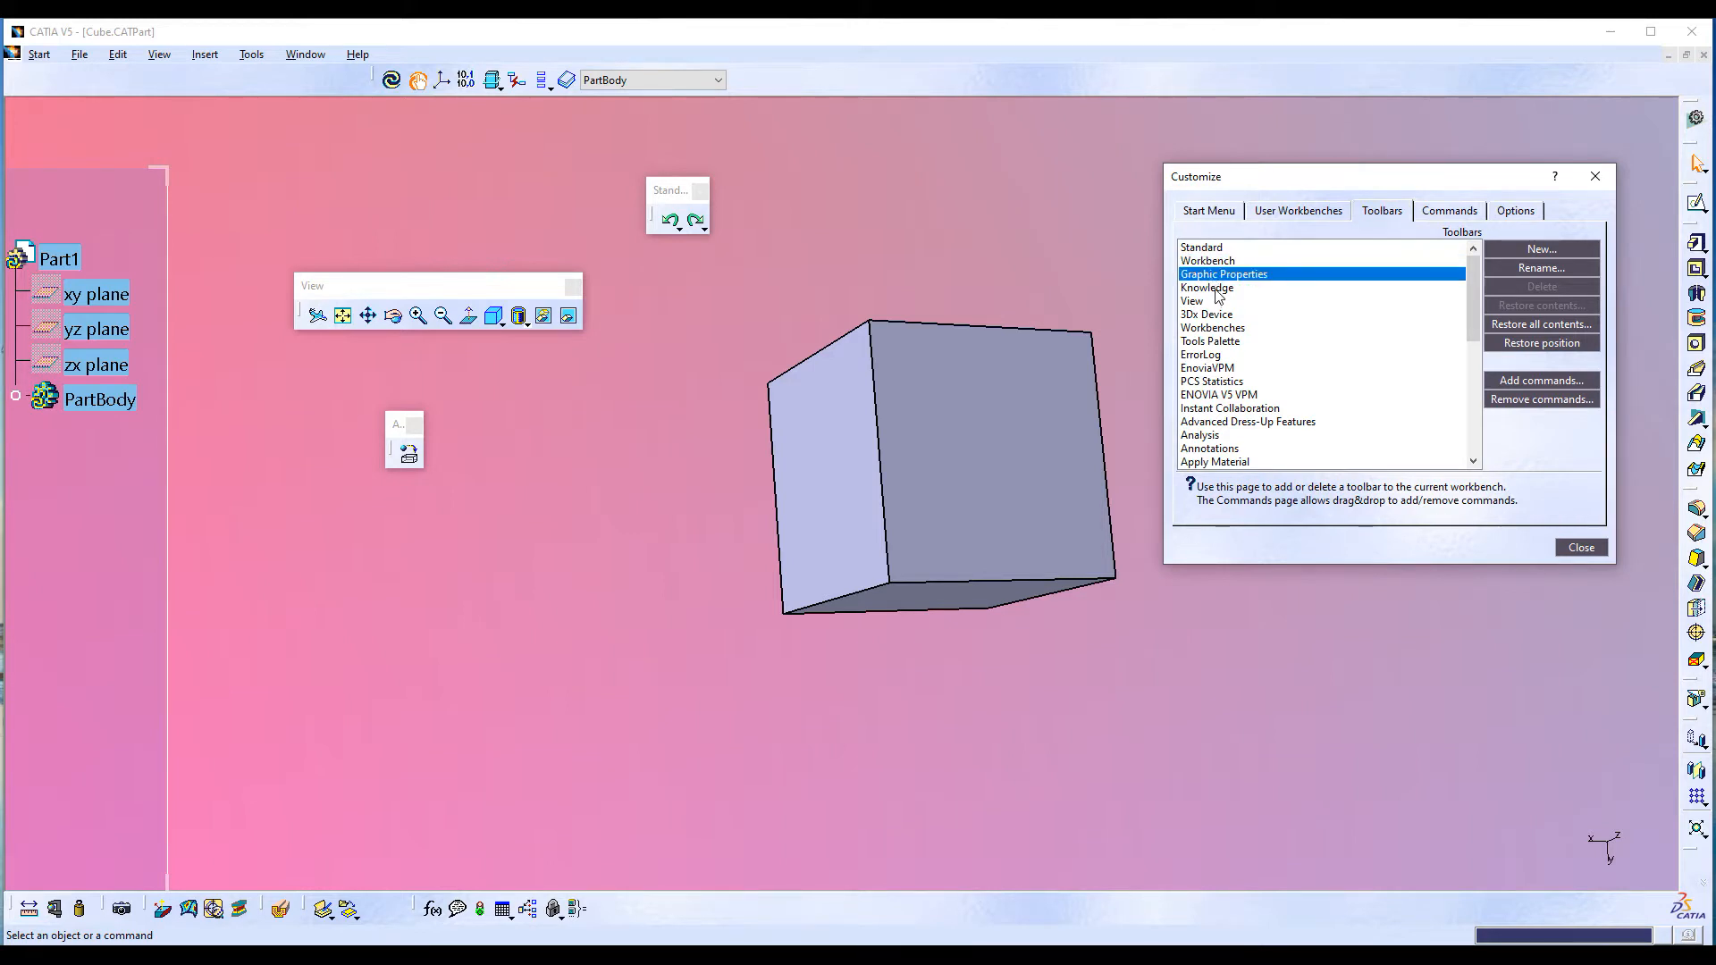
left_click(1216, 290)
left_click(1191, 302)
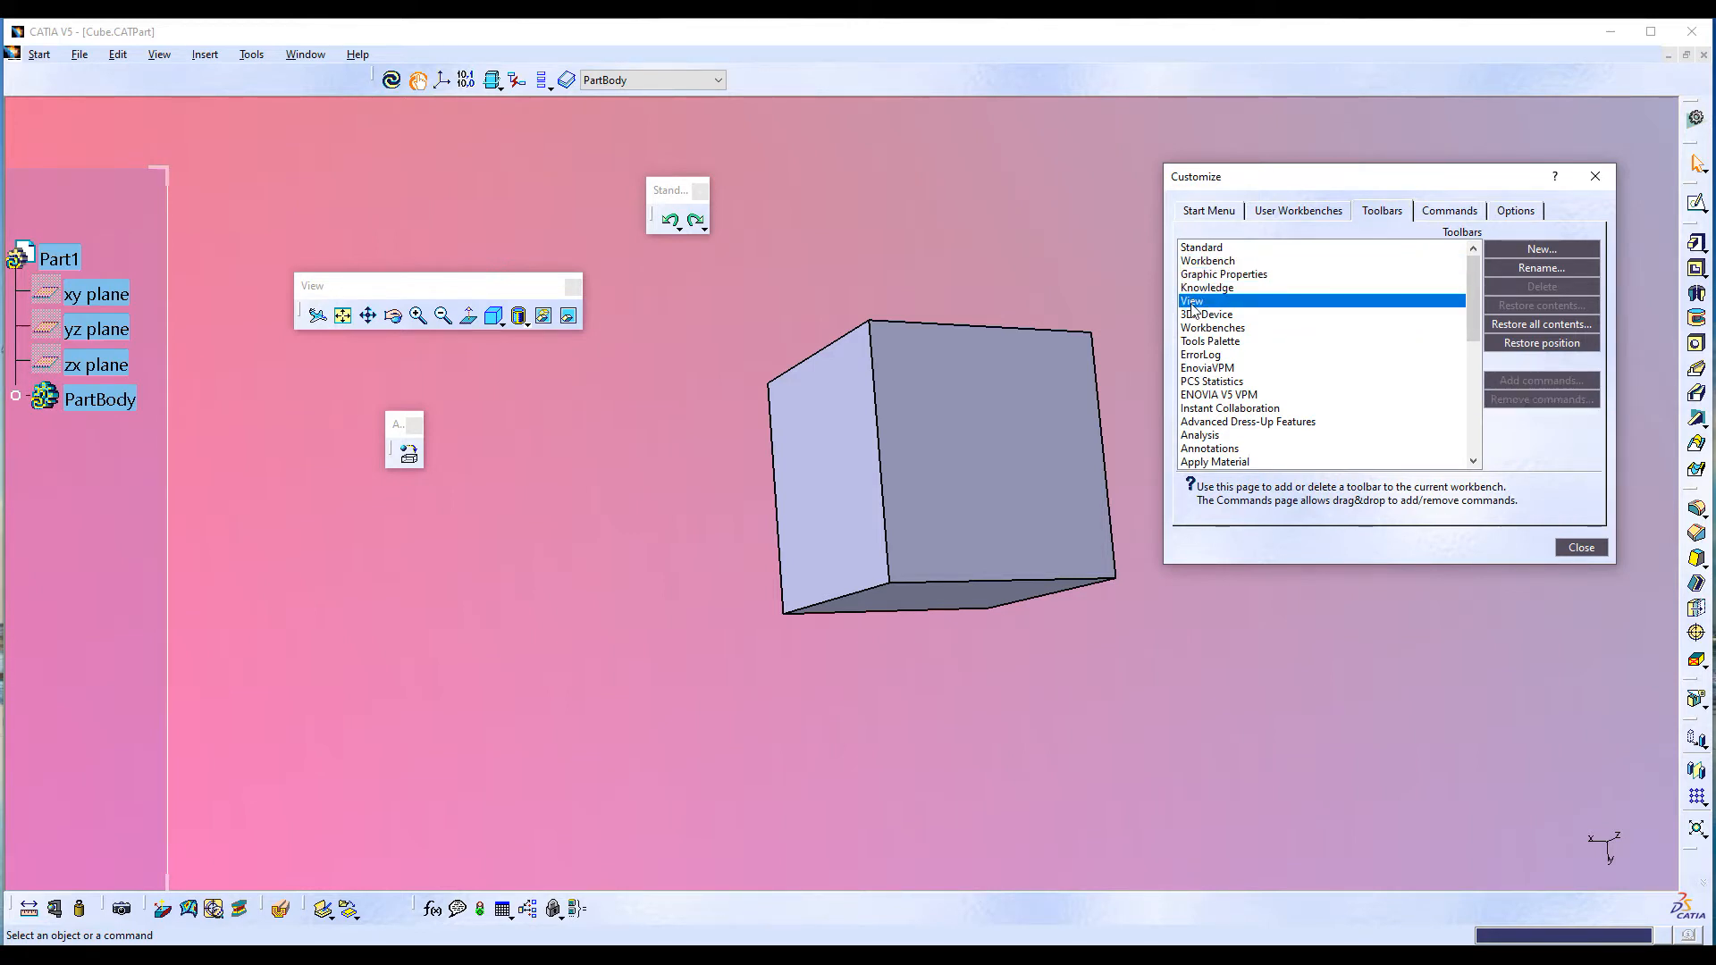
left_click(1215, 254)
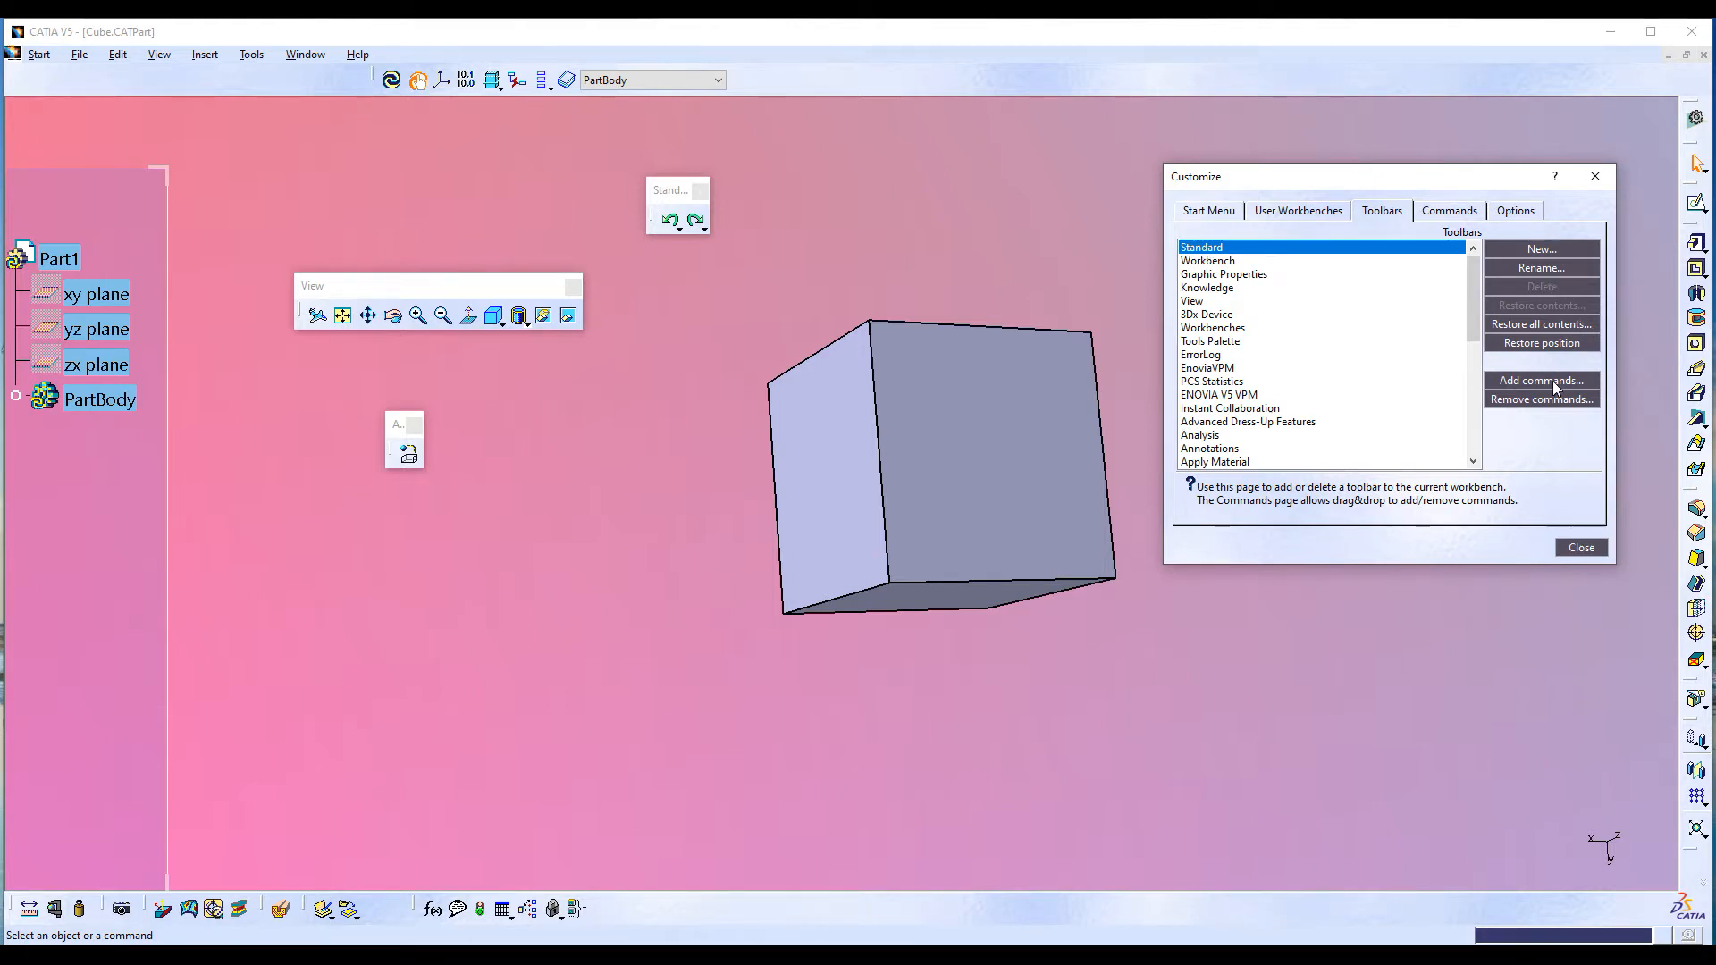
left_click(1222, 263)
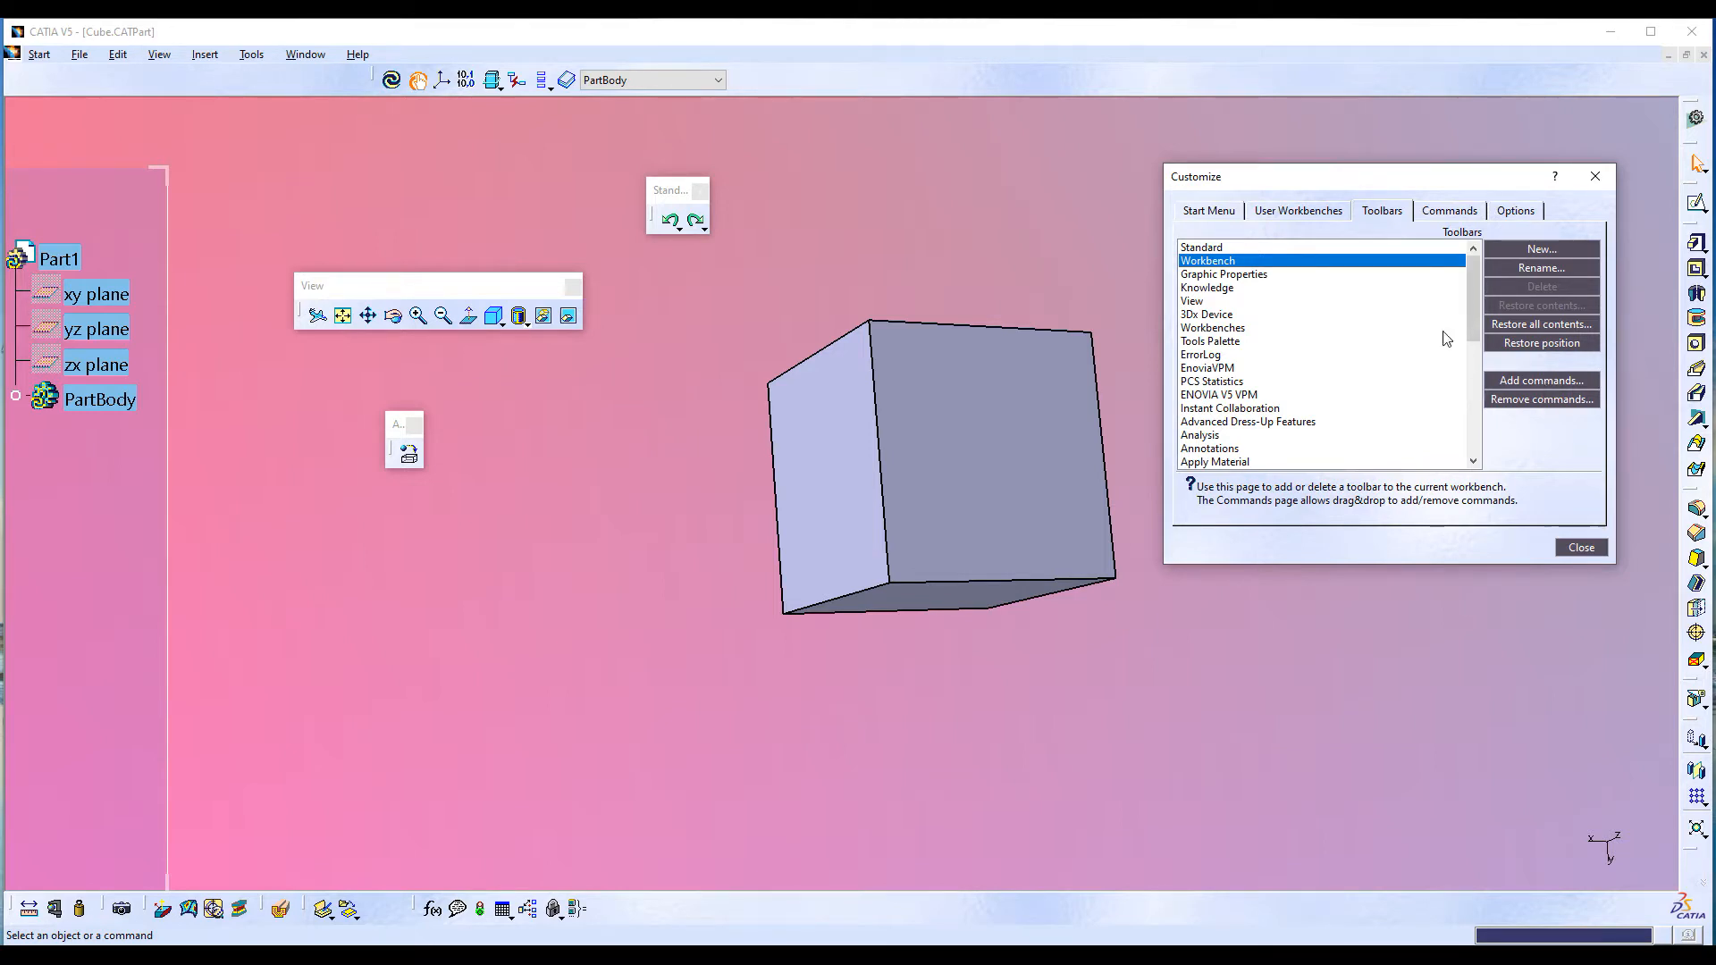
left_click(1232, 277)
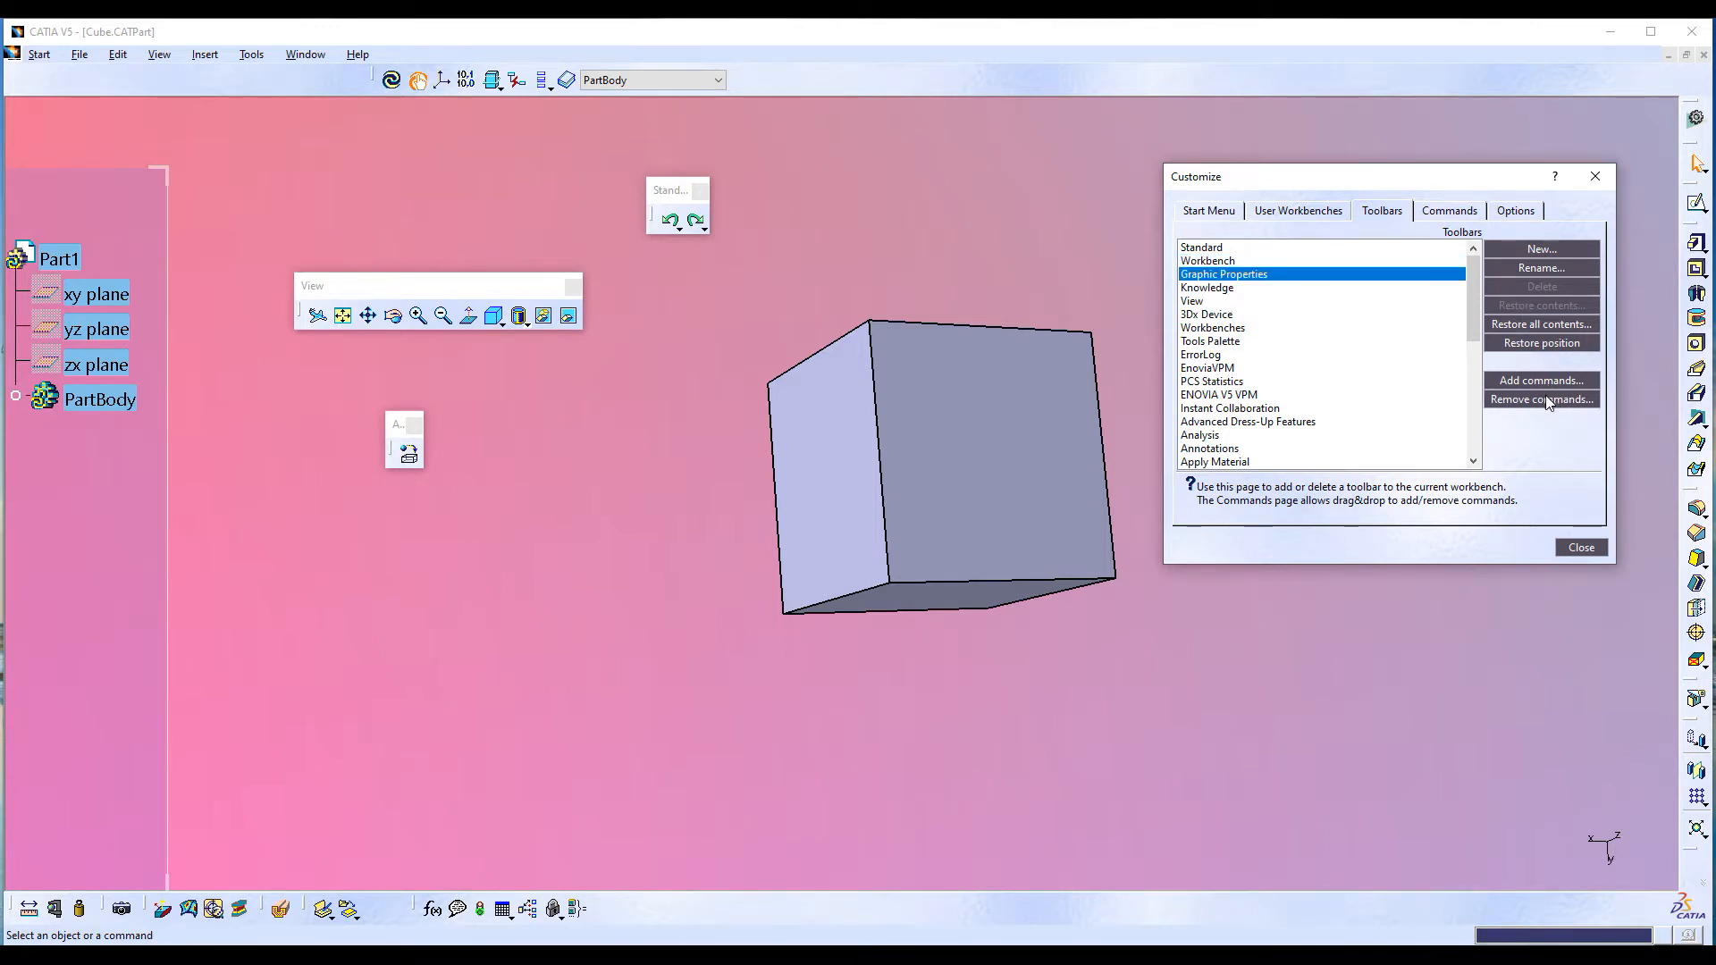
left_click(1192, 304)
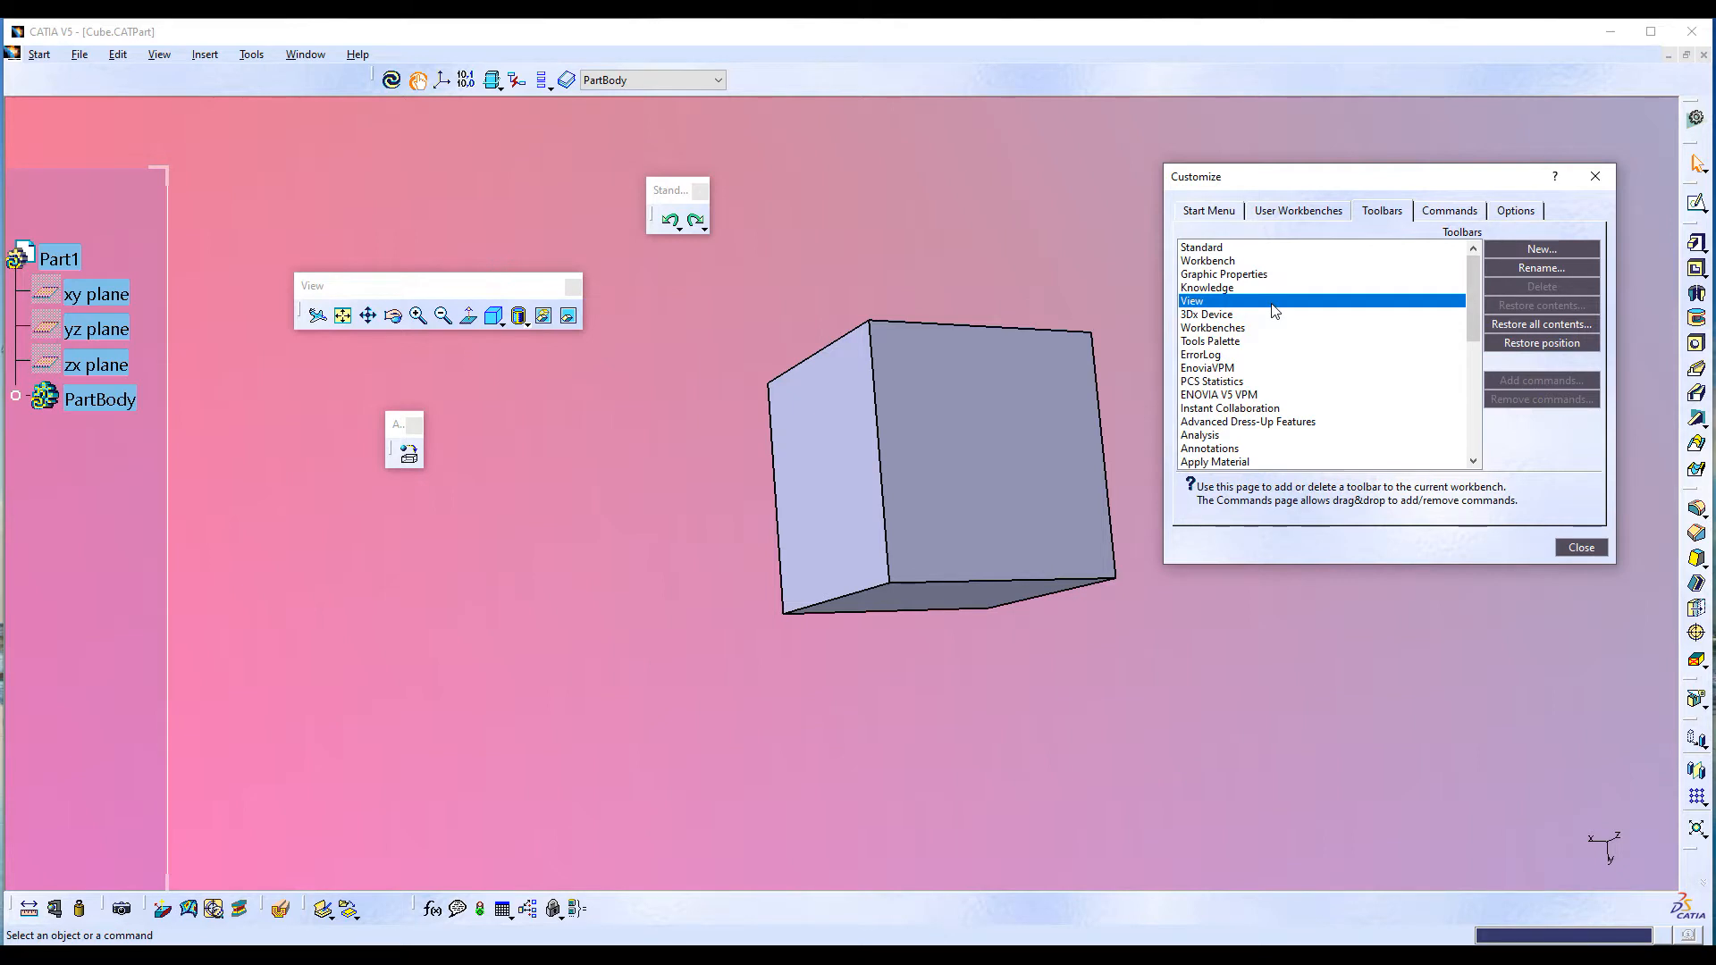
- Add the New... command from the commands list to the Standard toolbar
left_click(1217, 249)
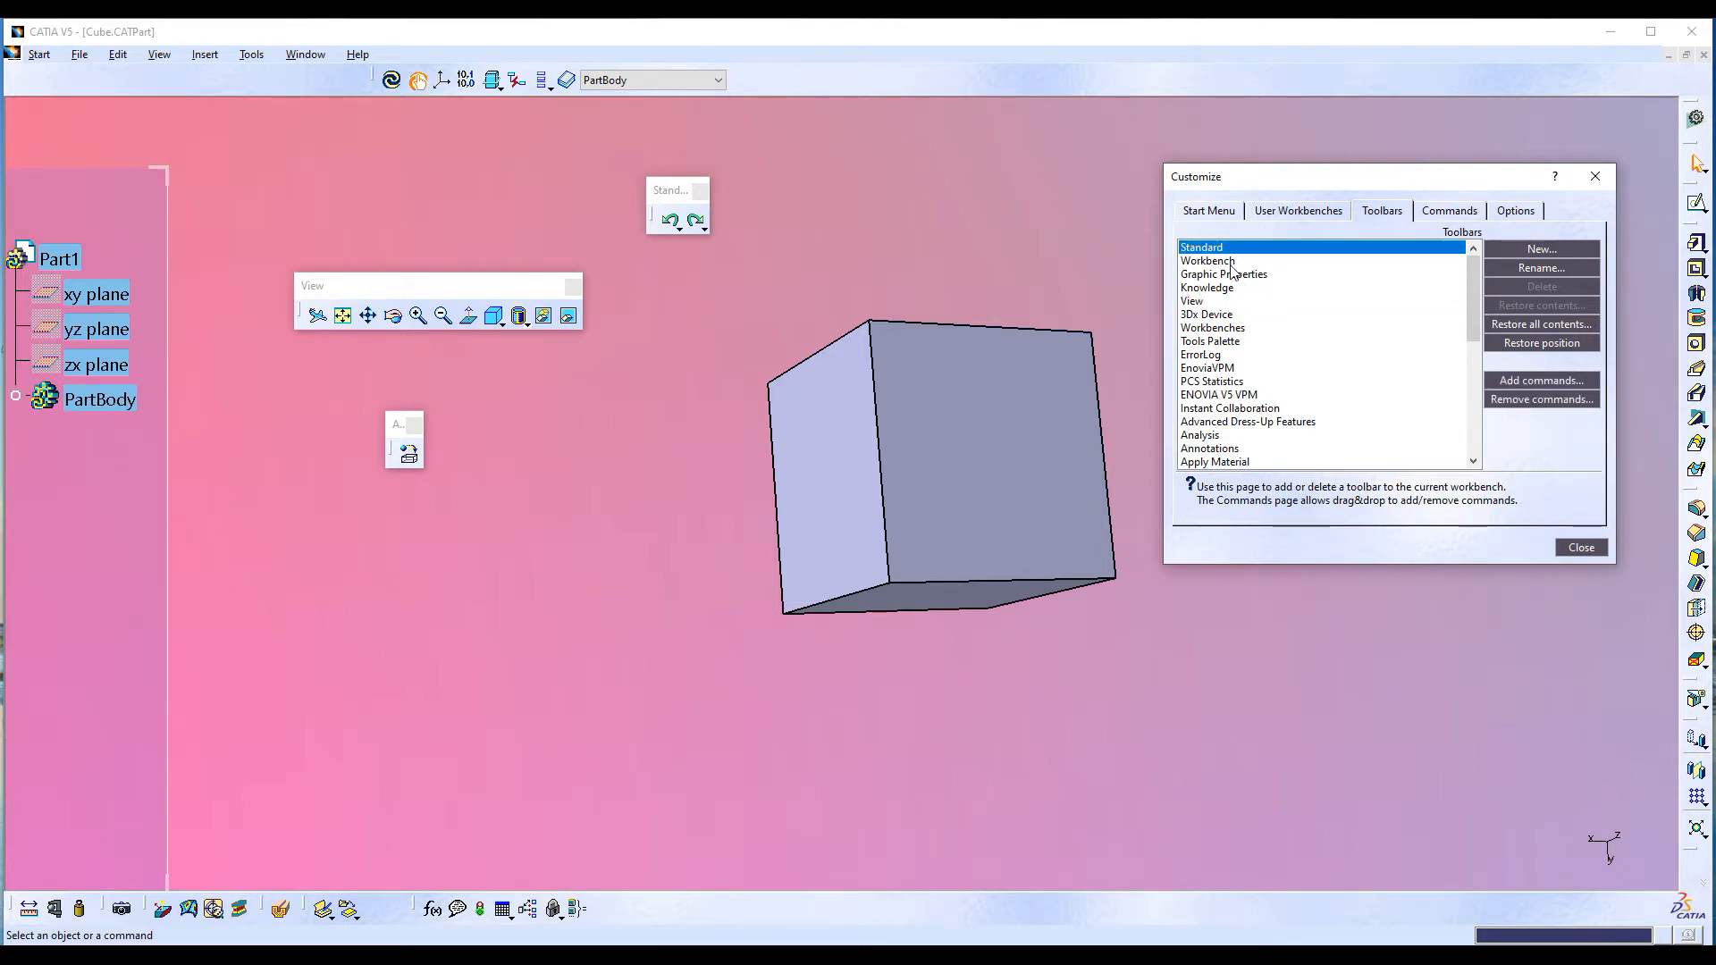
left_click_drag(1295, 178, 1275, 144)
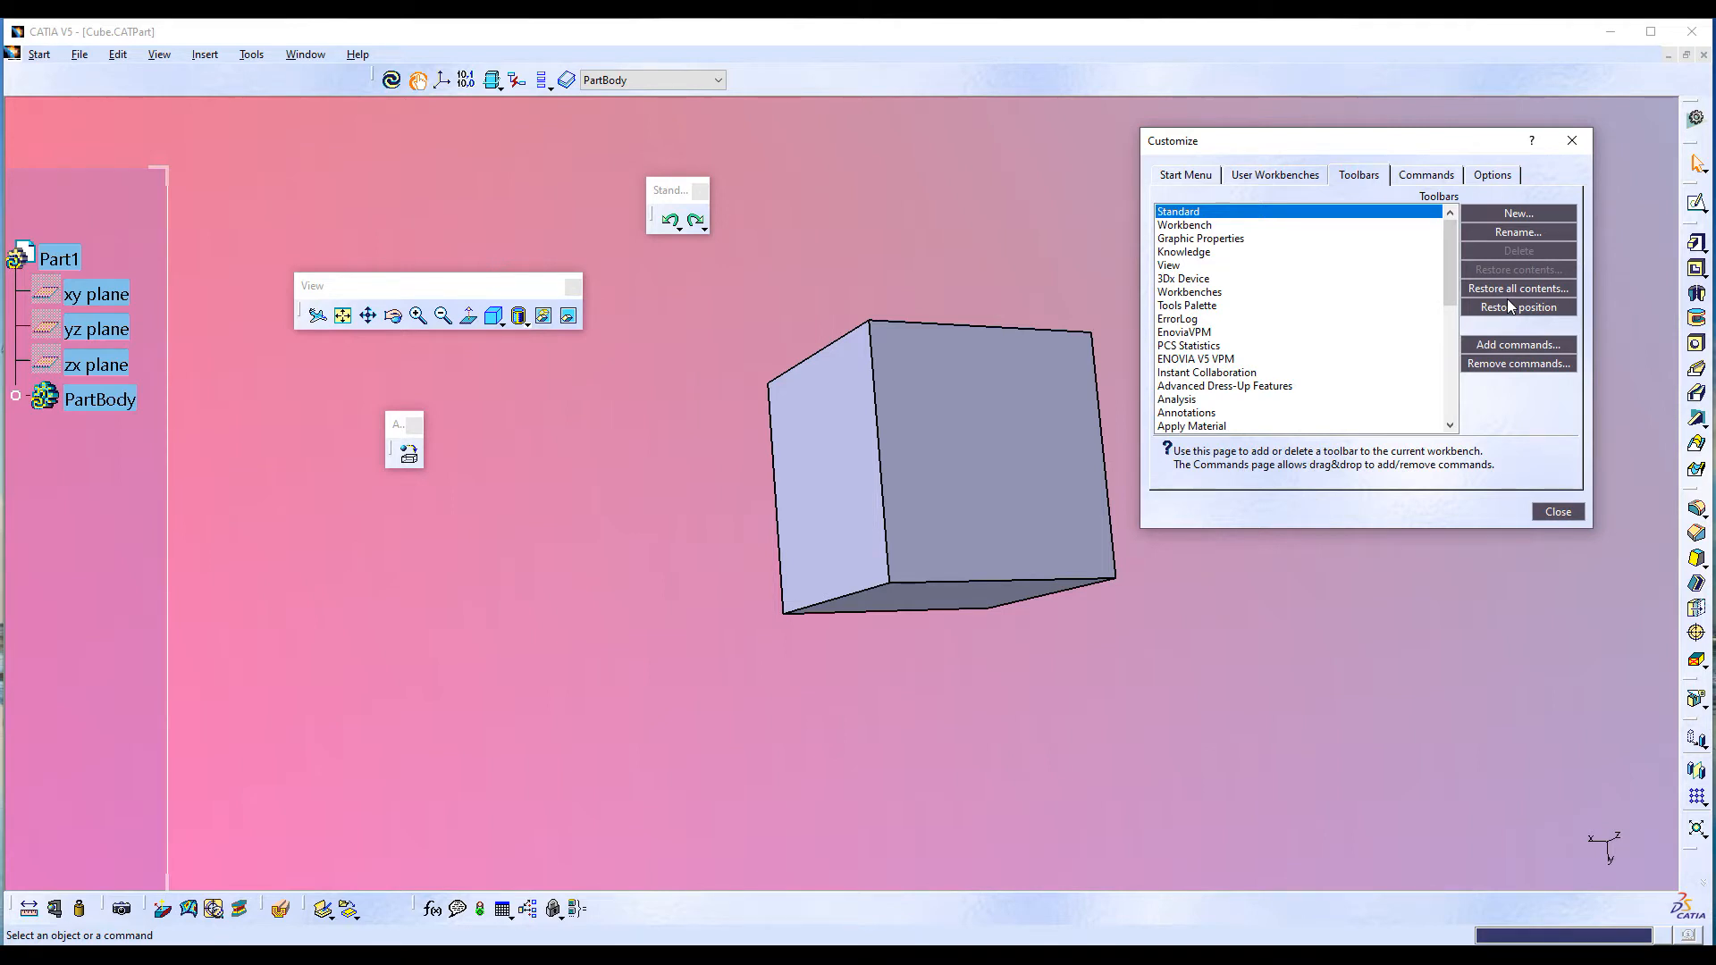
left_click(1503, 347)
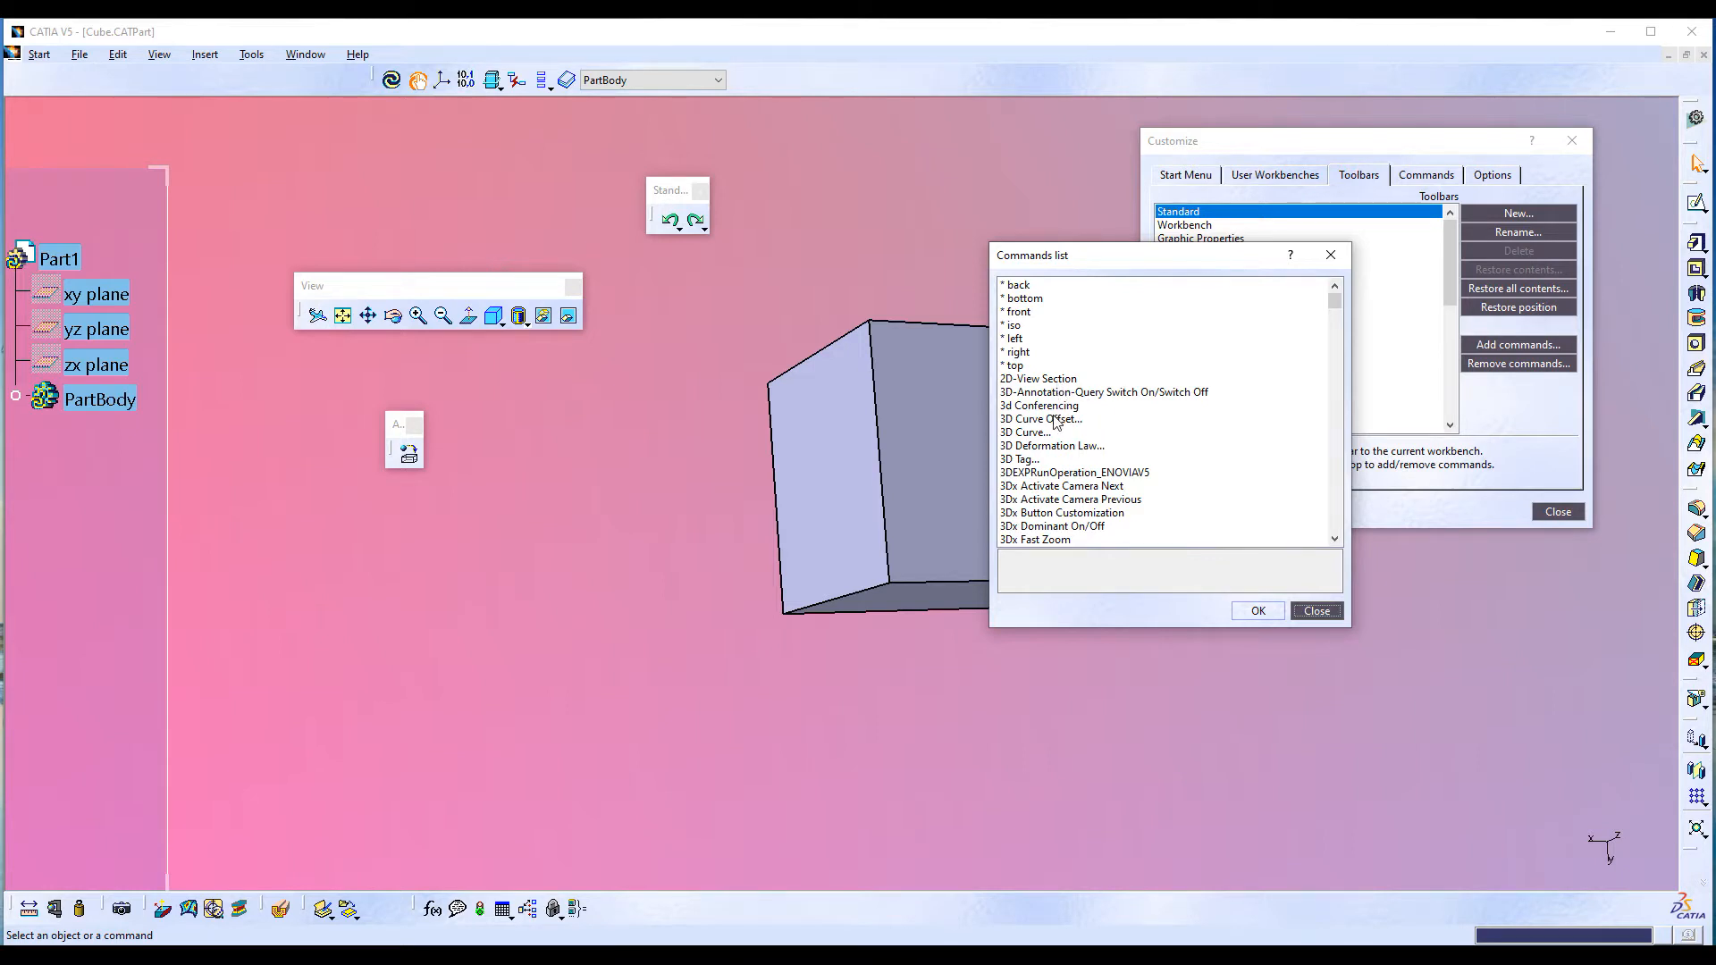
left_click(1041, 420)
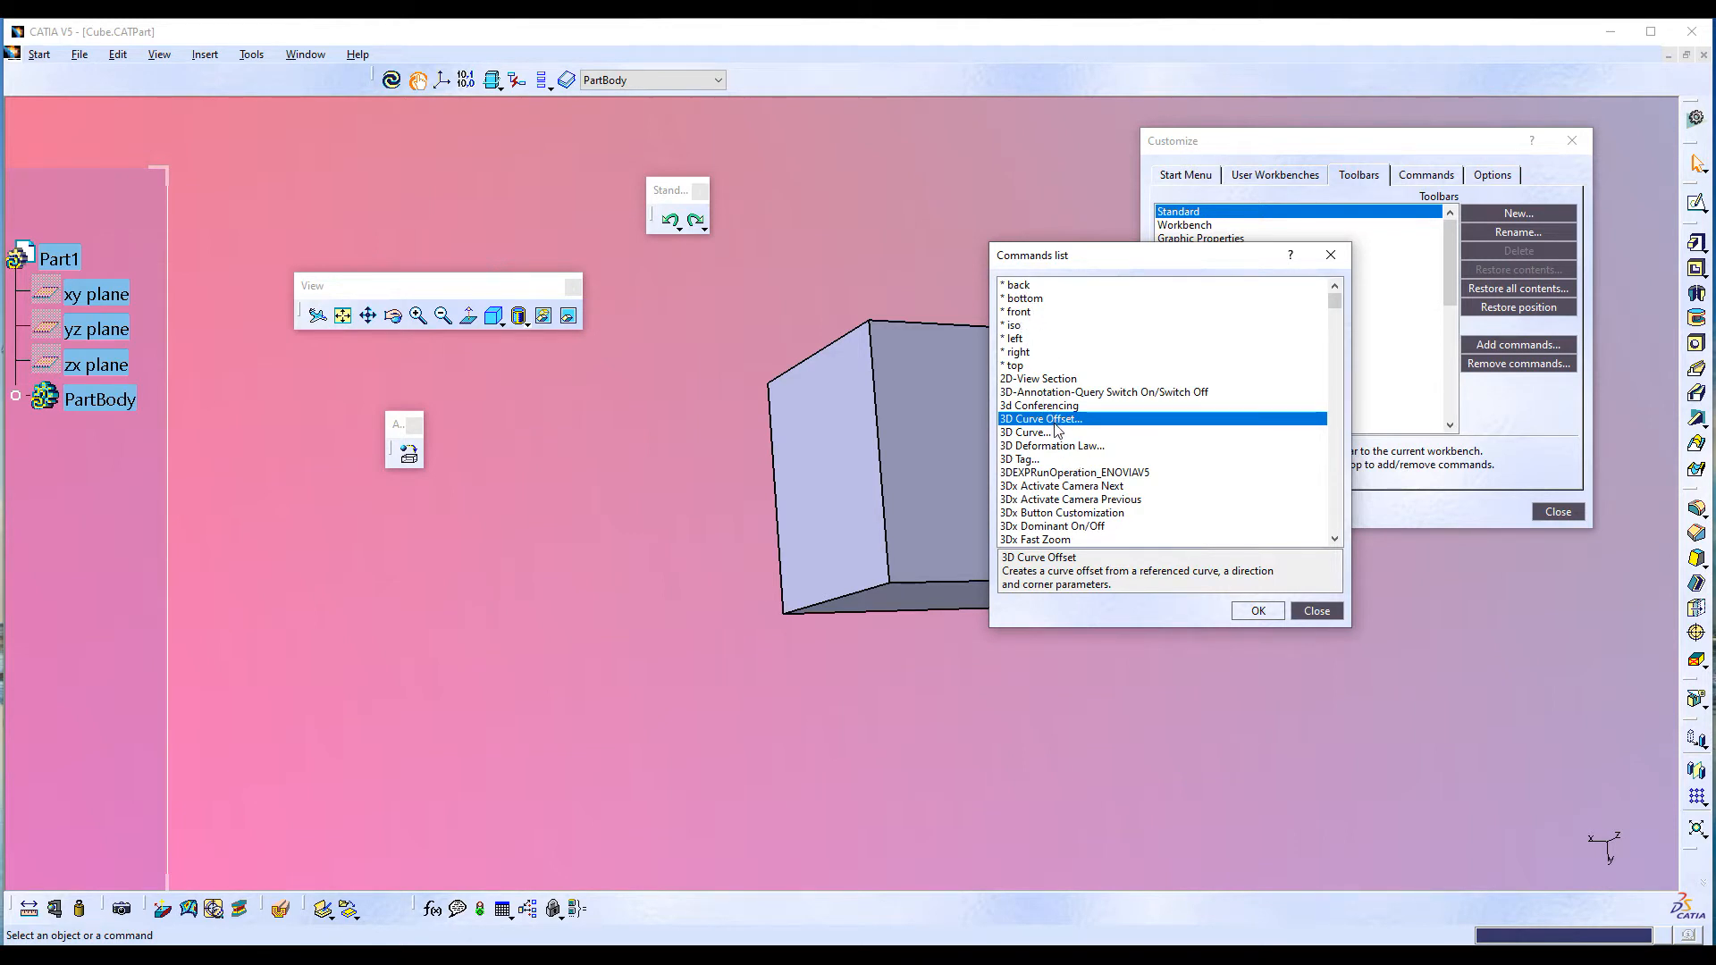
key("n")
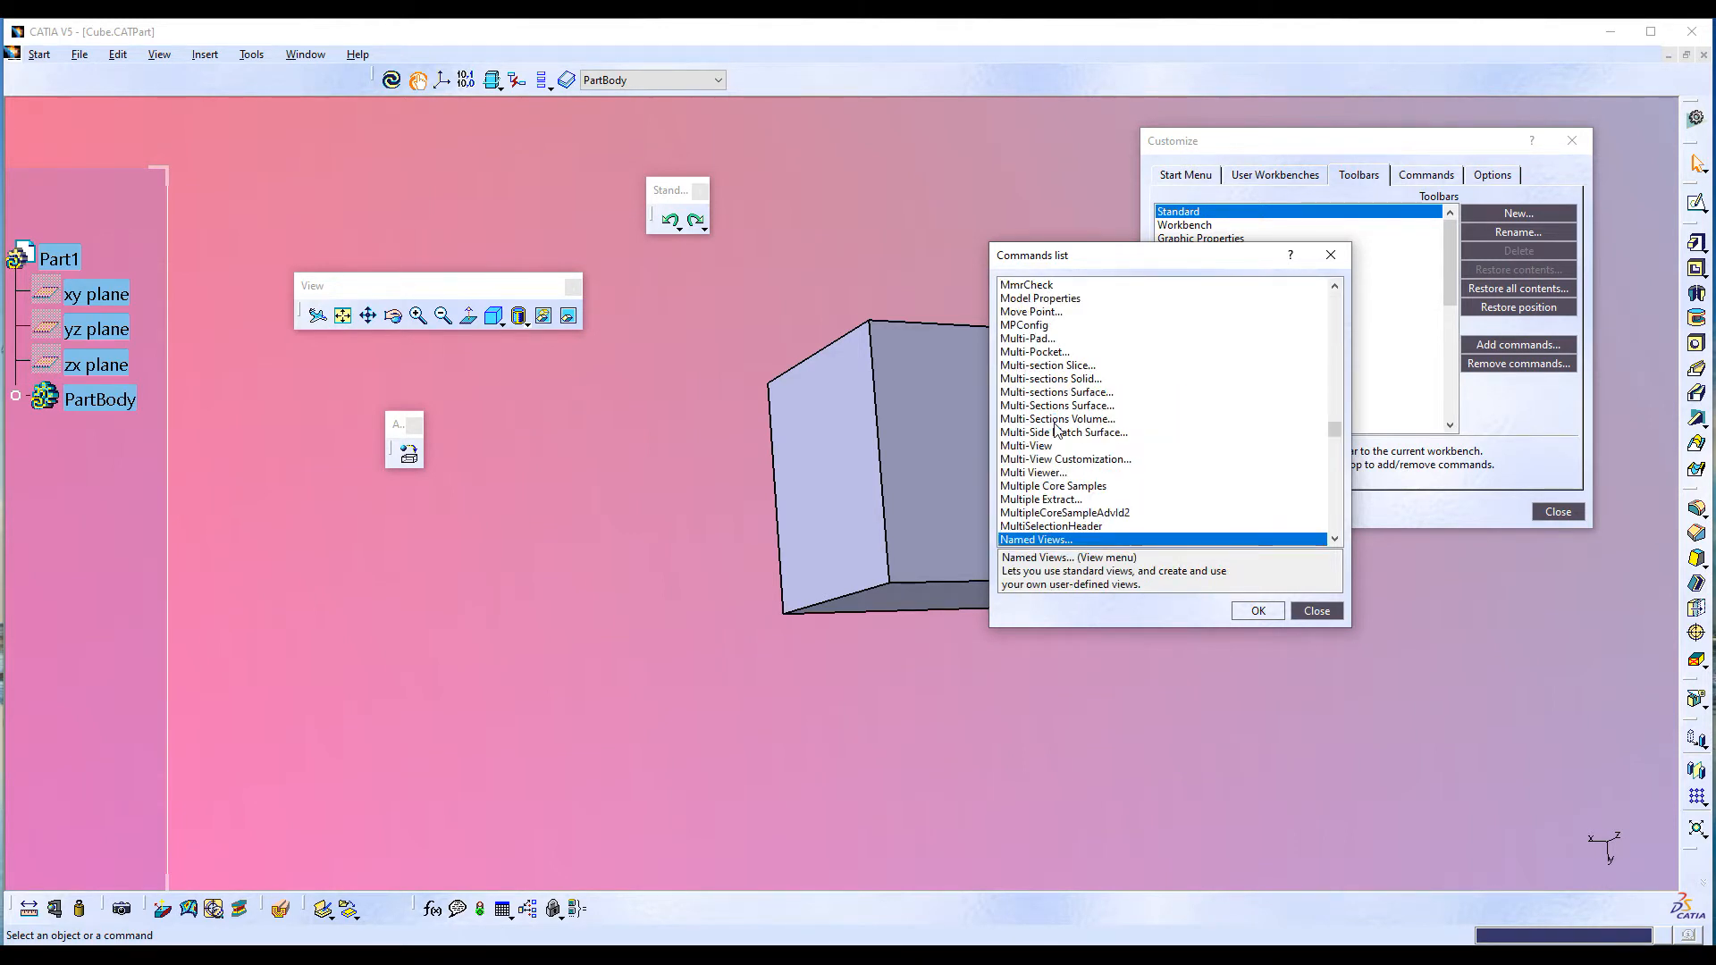
scroll(1066, 465, "down", 1)
scroll(1066, 466, "down", 2)
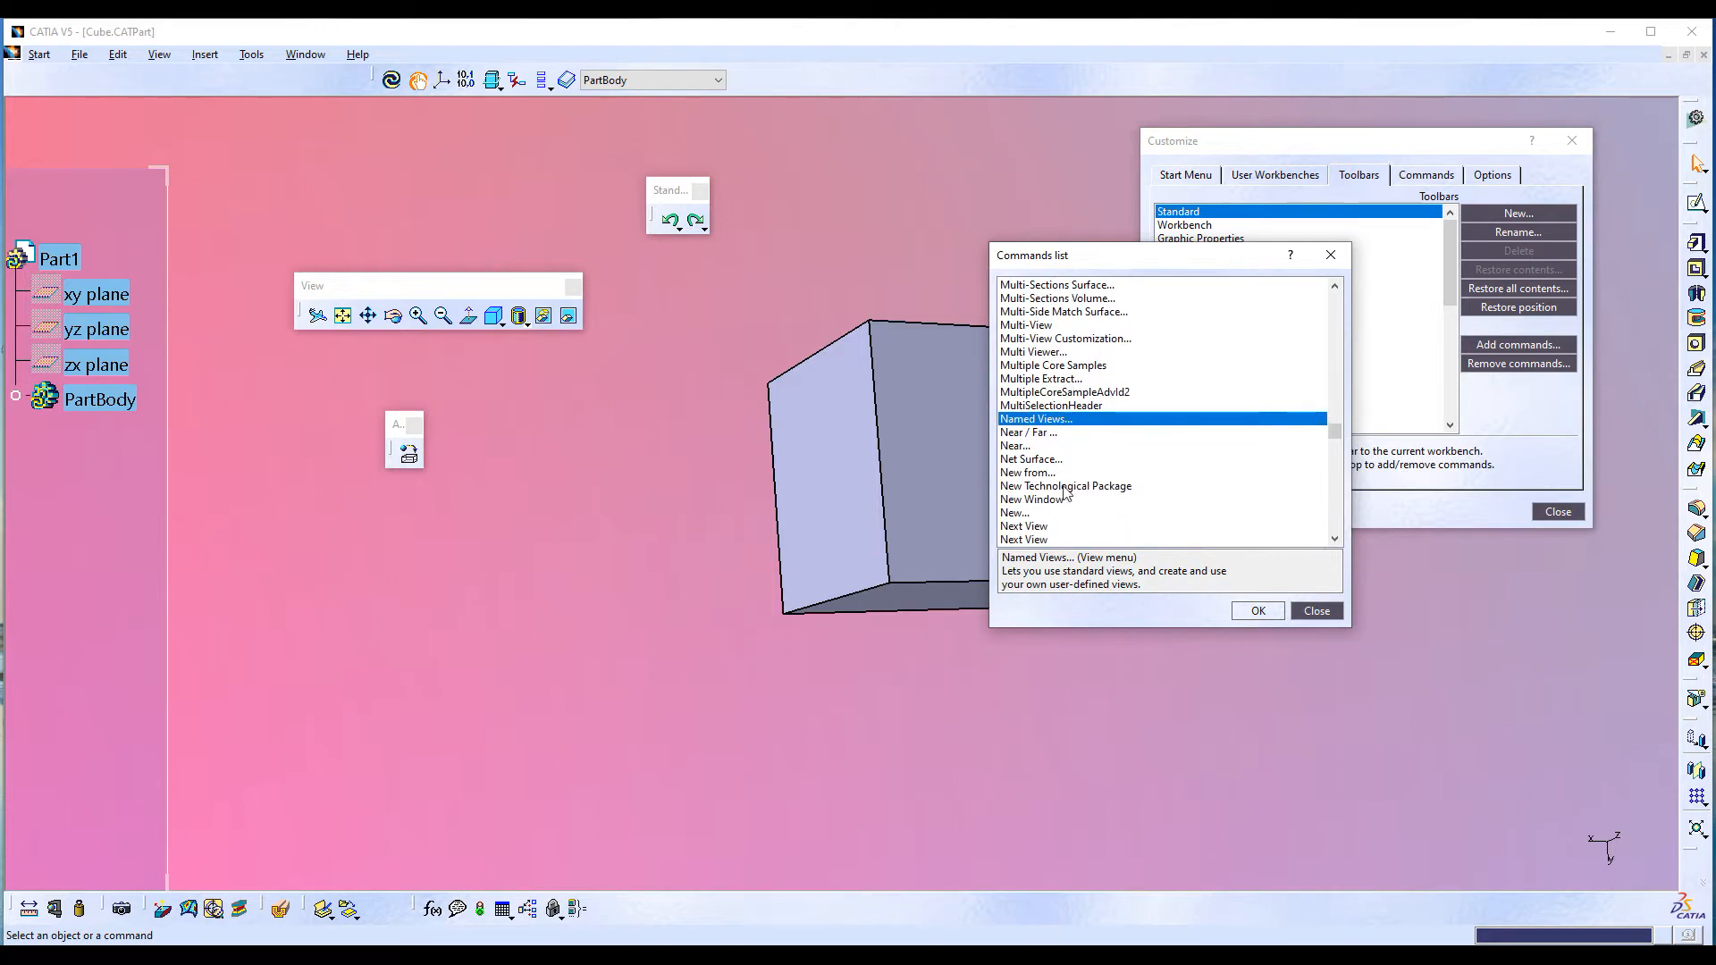
left_click(1022, 514)
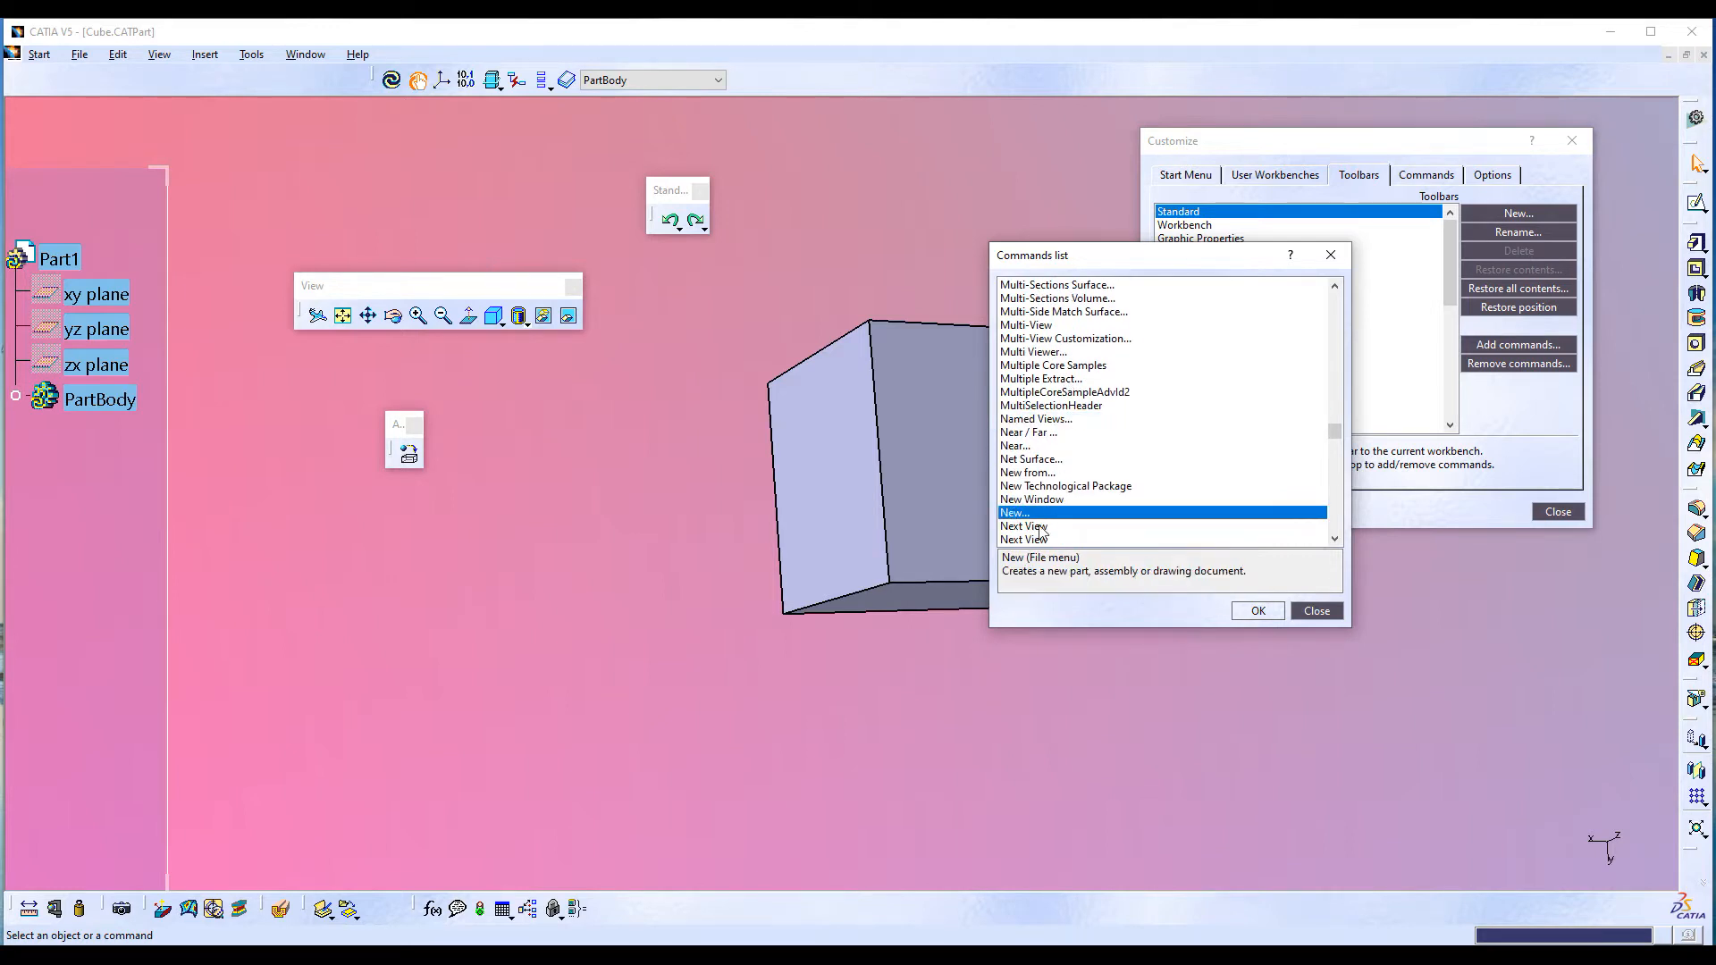
left_click(1256, 611)
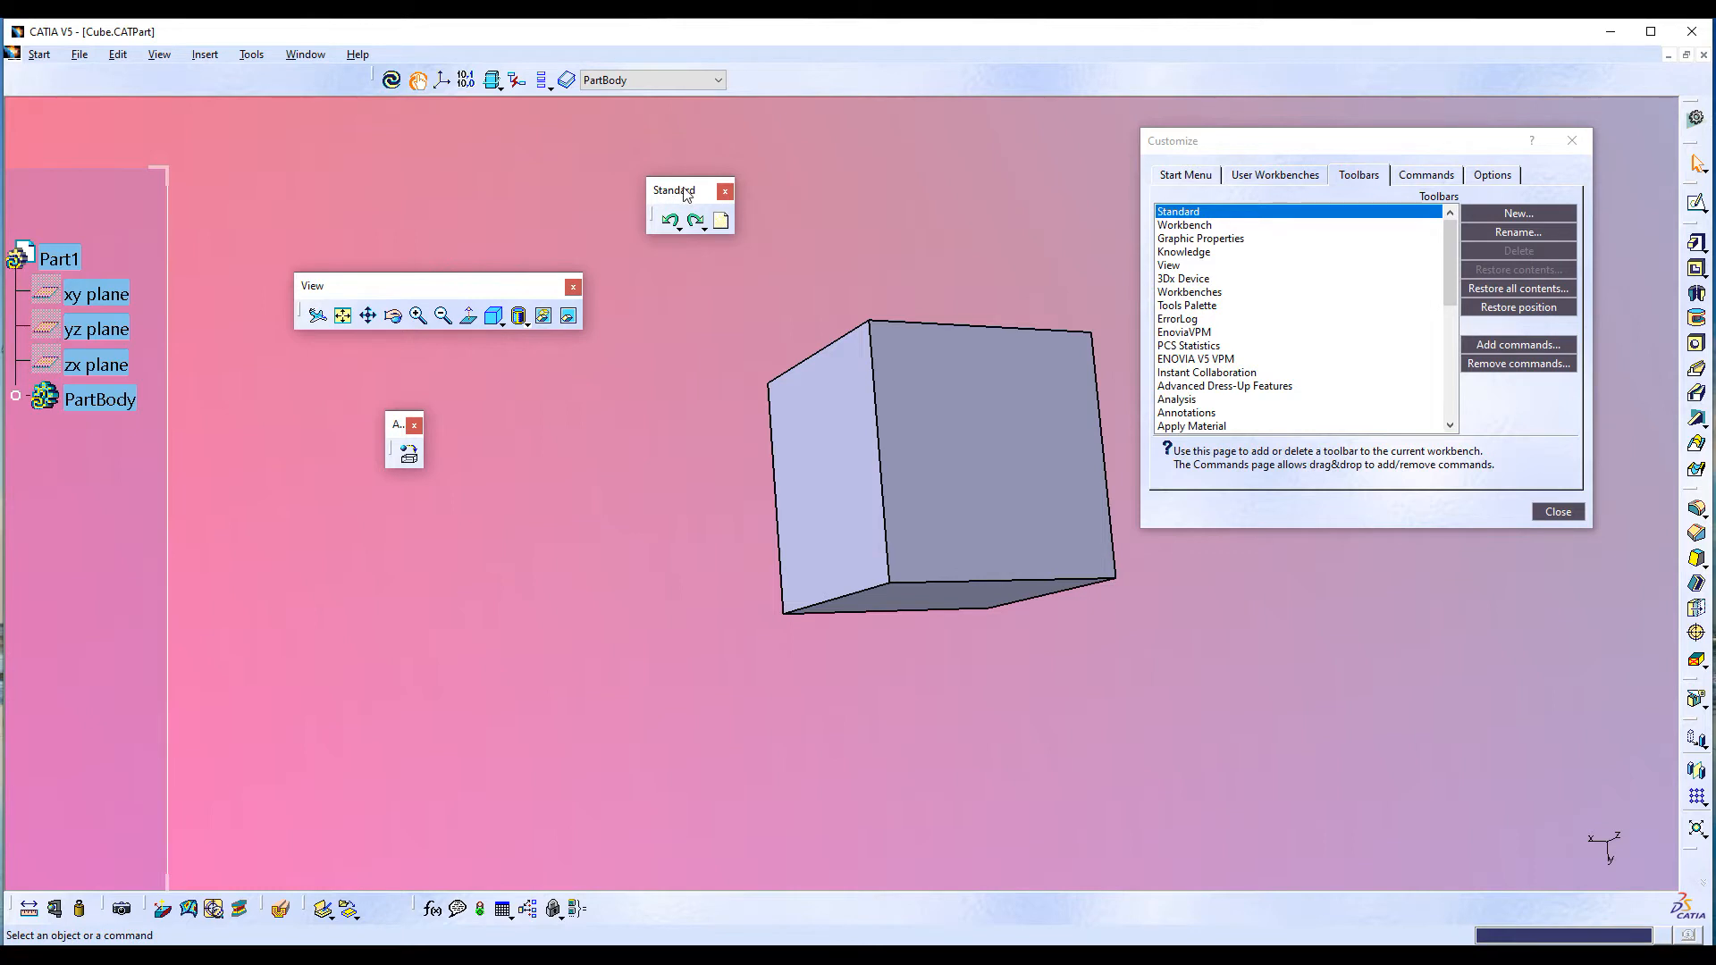
- Examine the commands offered in the Edit, File, Help and All Commands categories, including the description of the bottom view command
left_click(1417, 177)
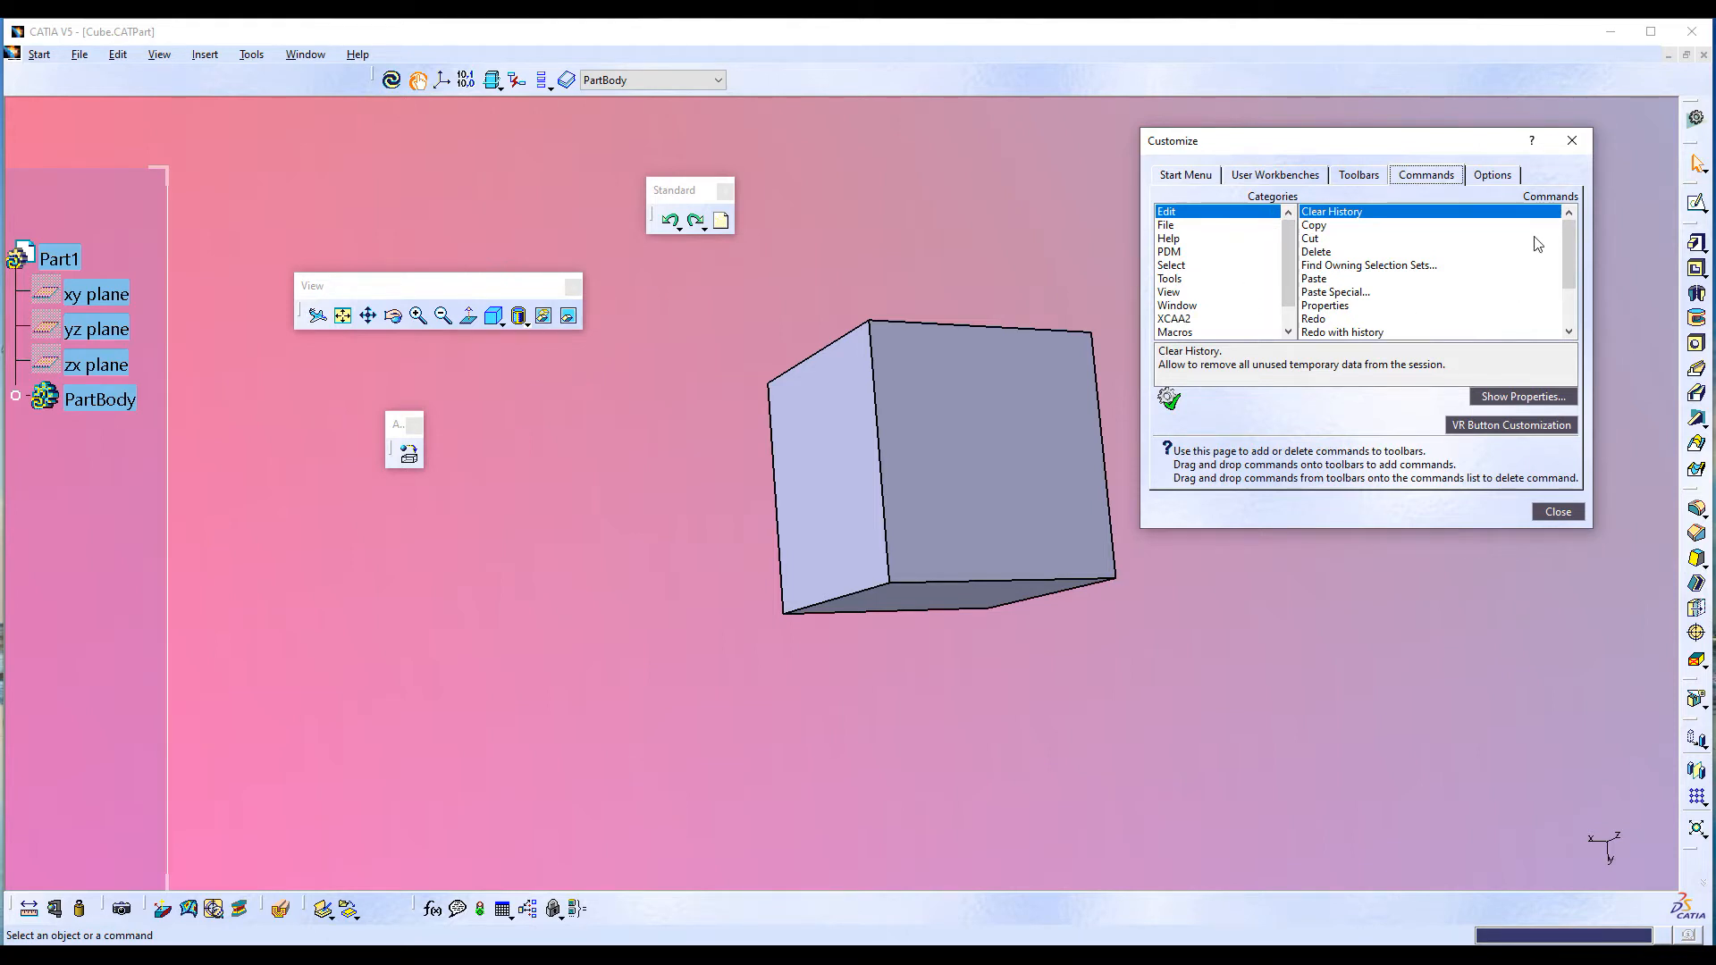
left_click(1172, 226)
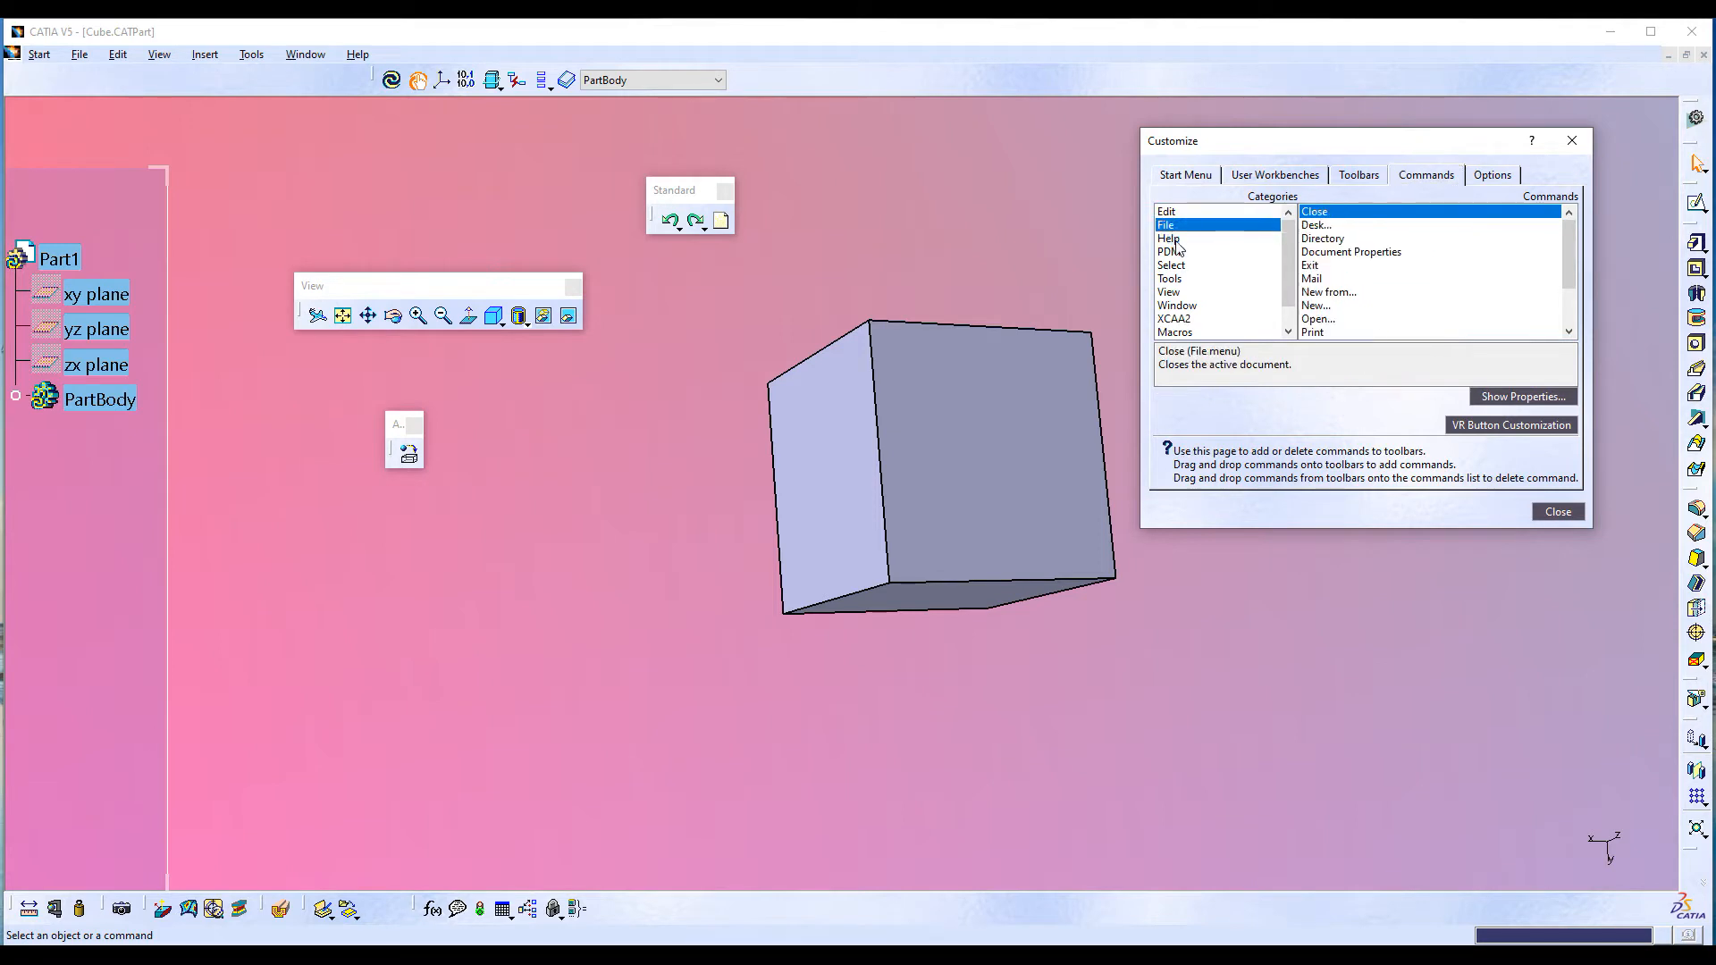
left_click(1169, 240)
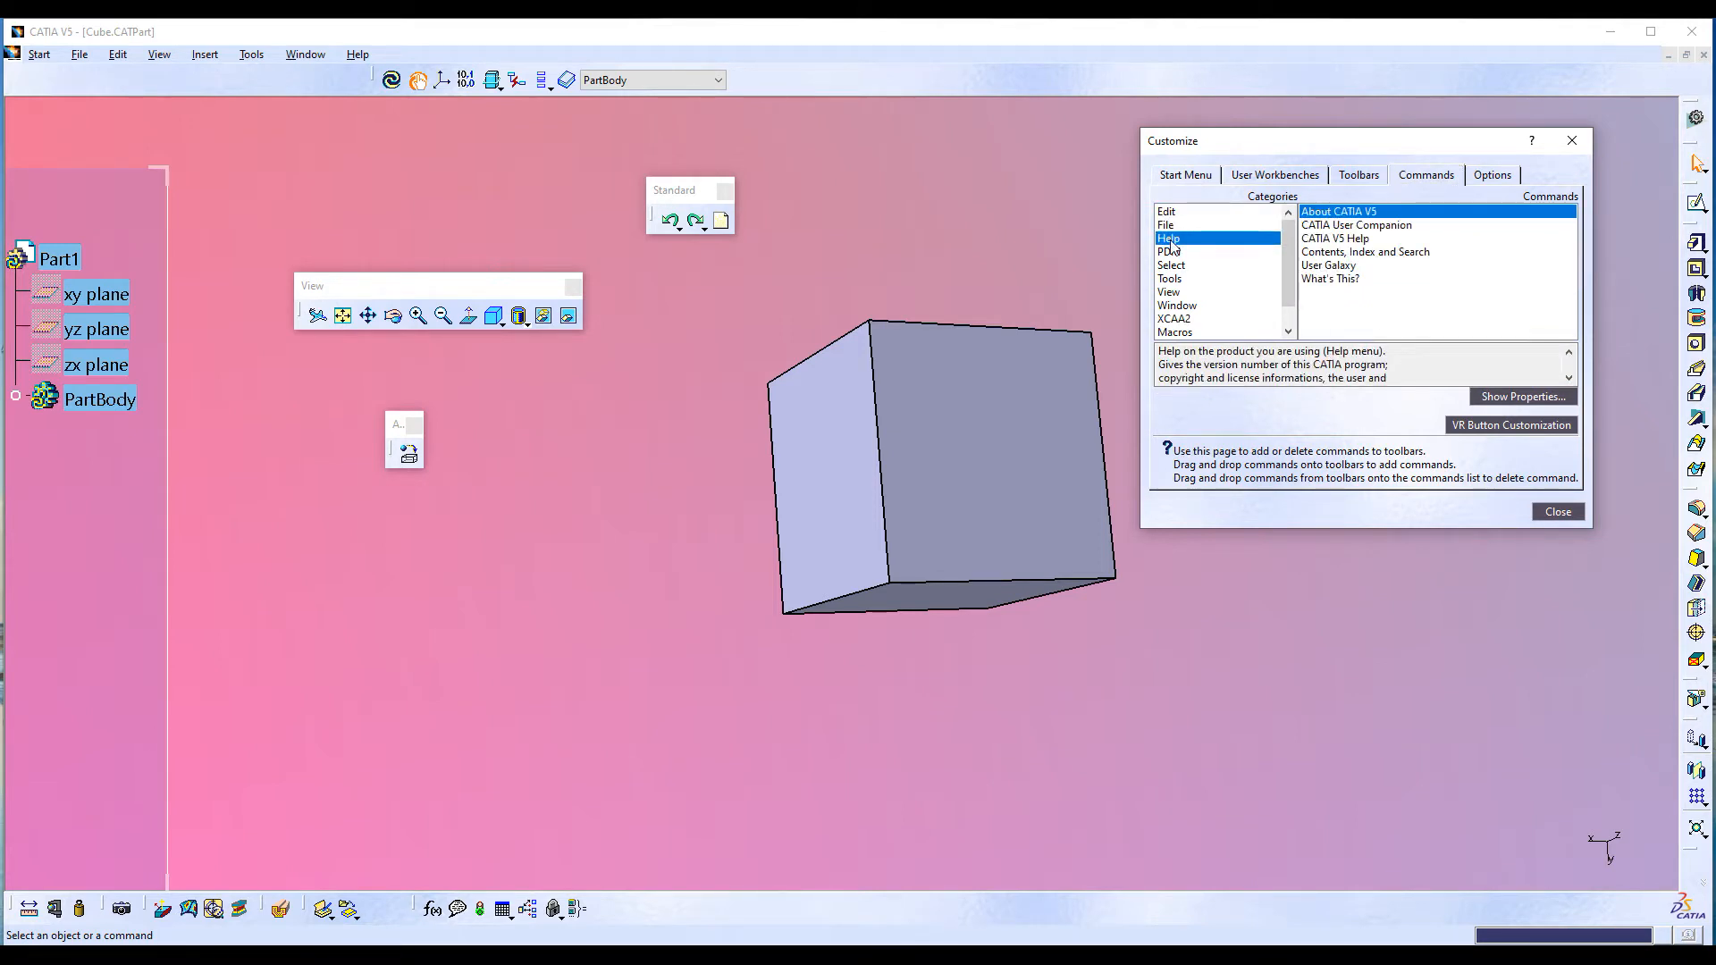
left_click(1167, 226)
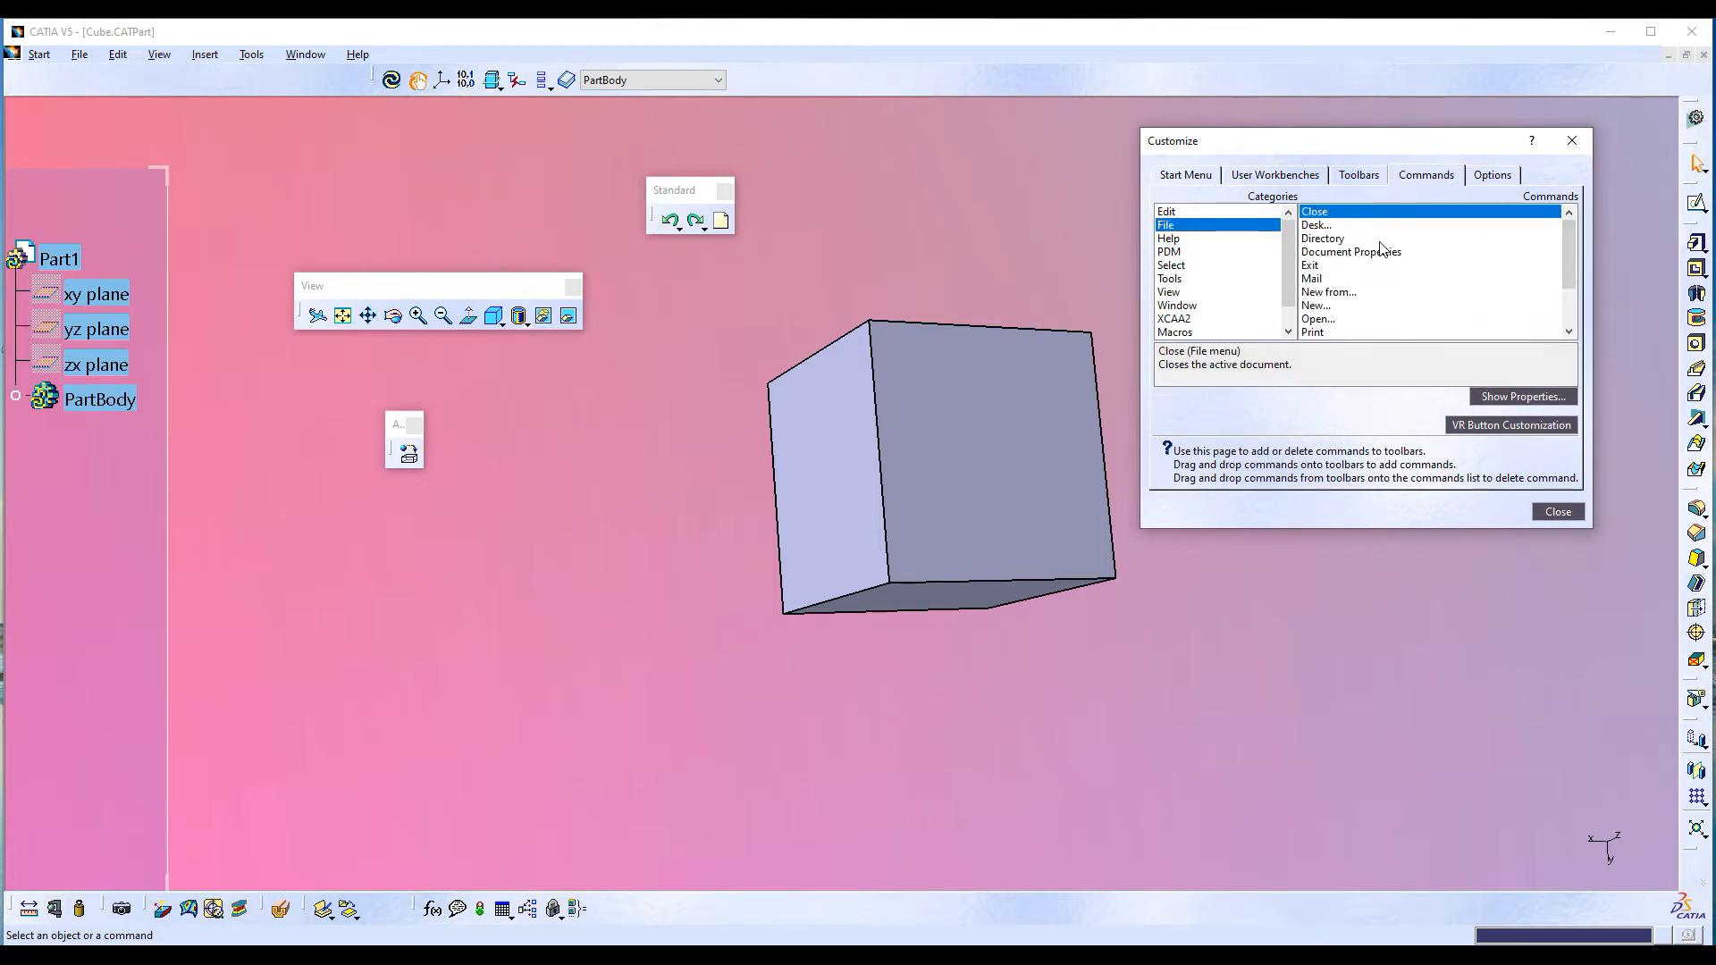
left_click(1164, 212)
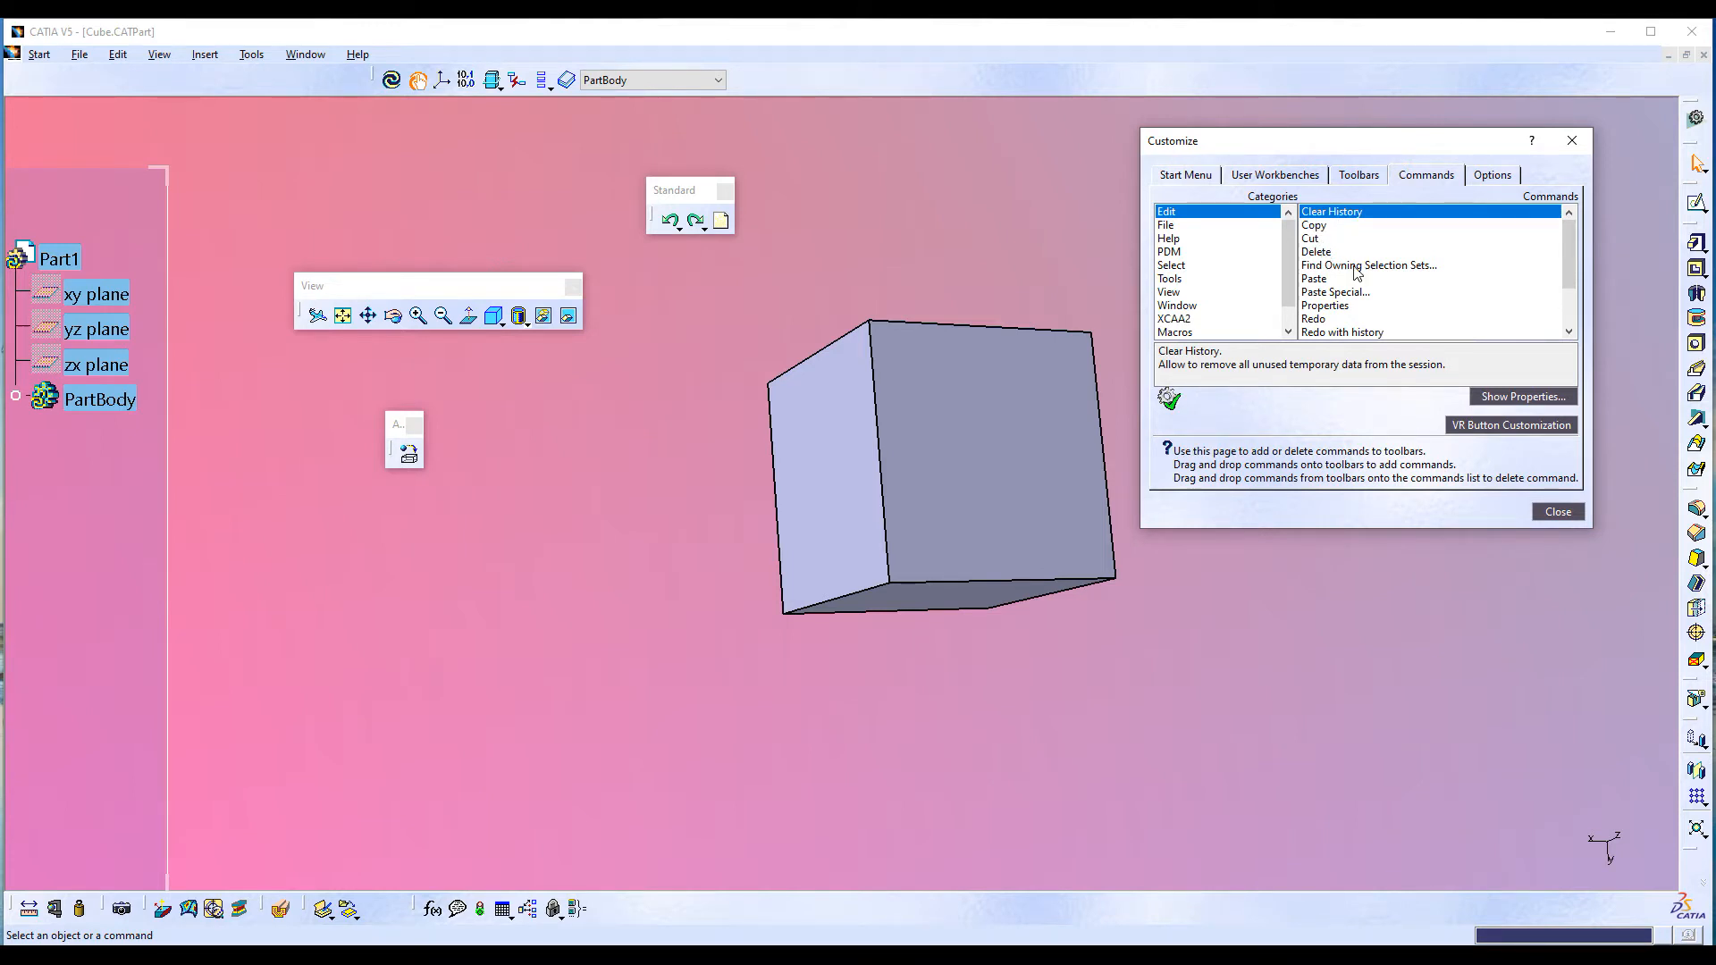
left_click(1166, 226)
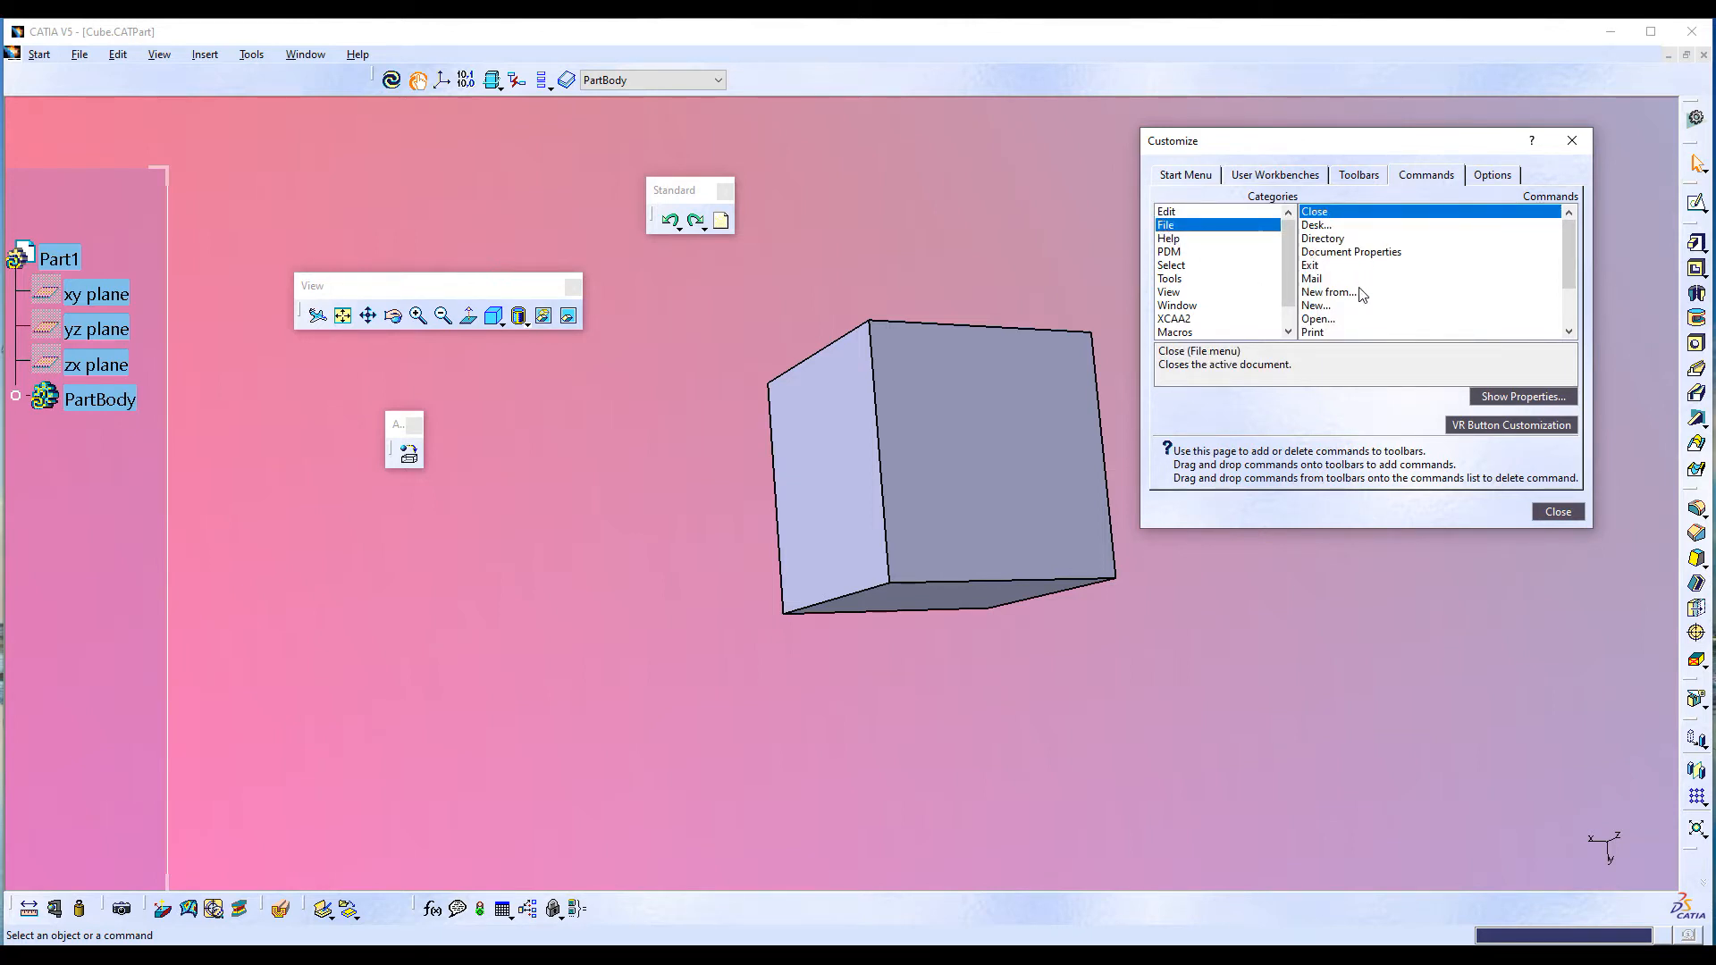
scroll(1226, 248, "down", 1)
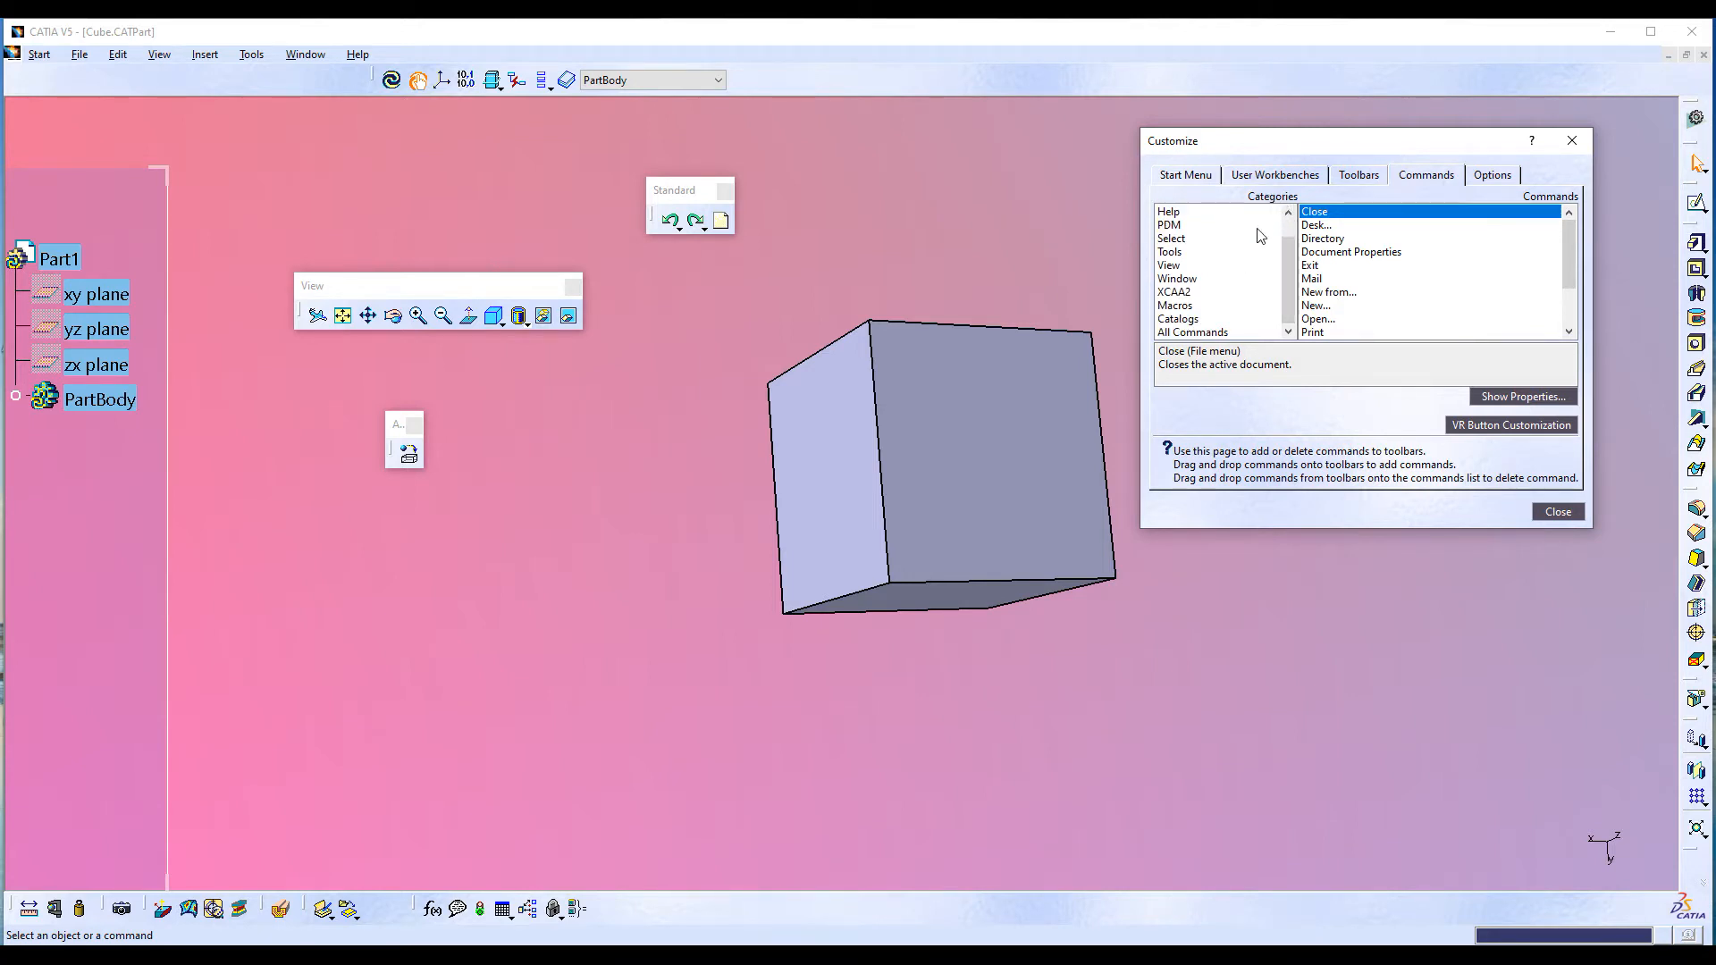
left_click(1193, 332)
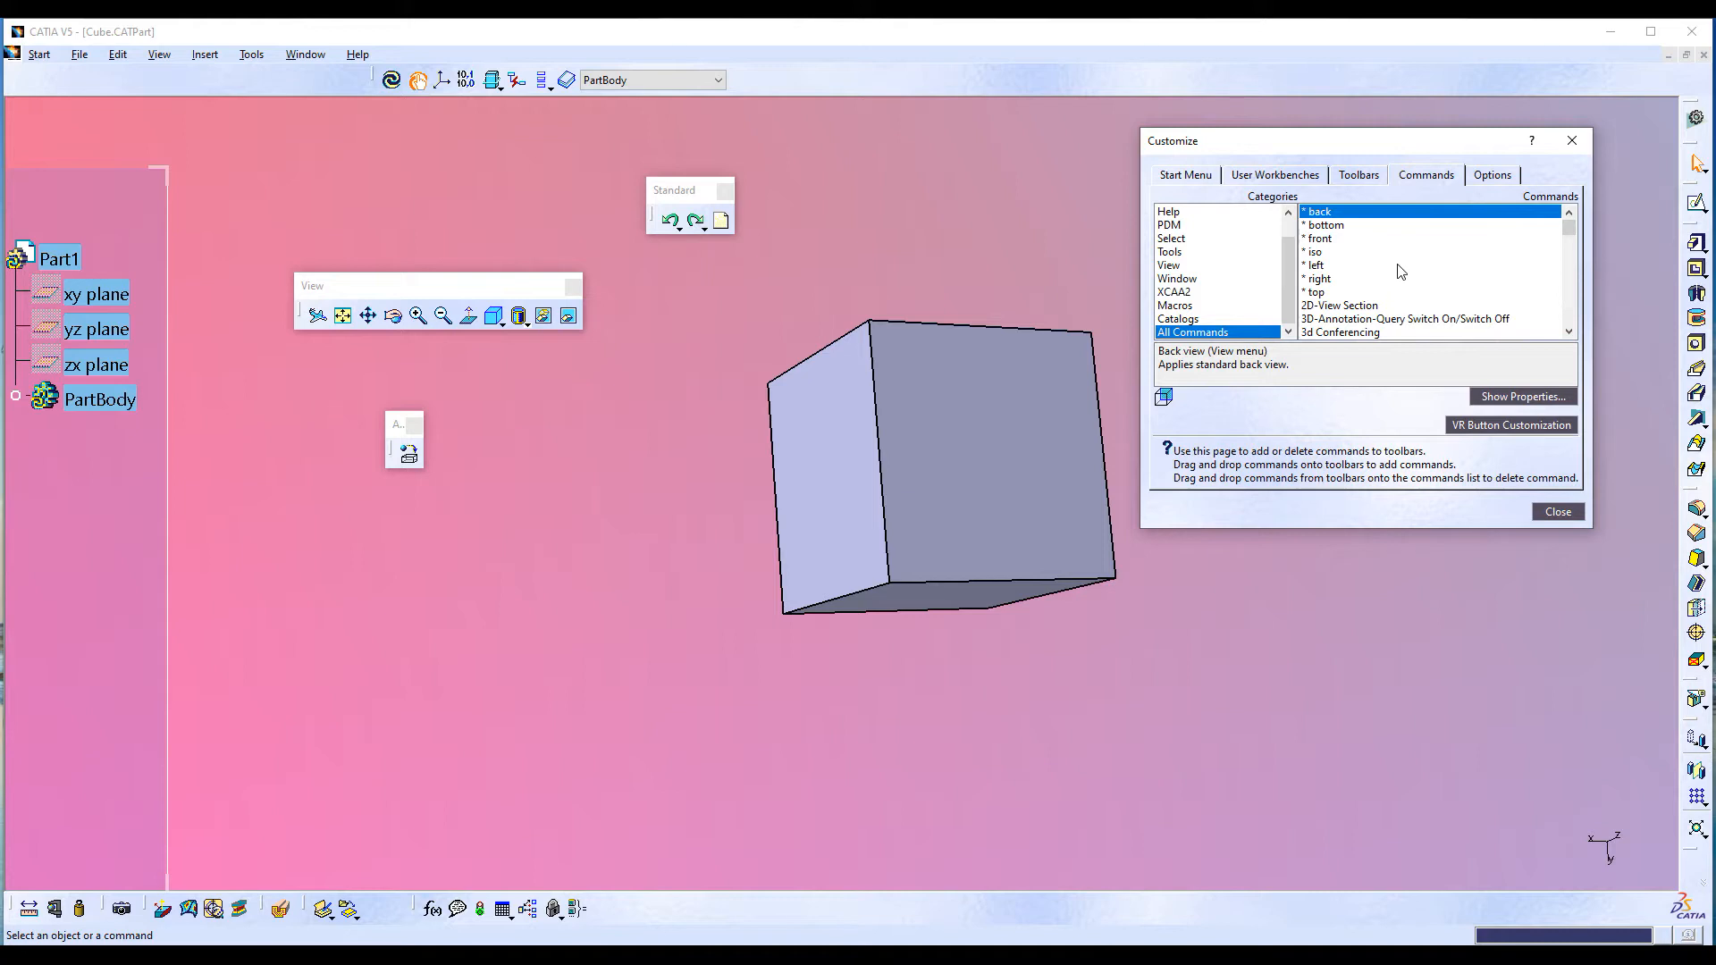
scroll(1401, 261, "down", 8)
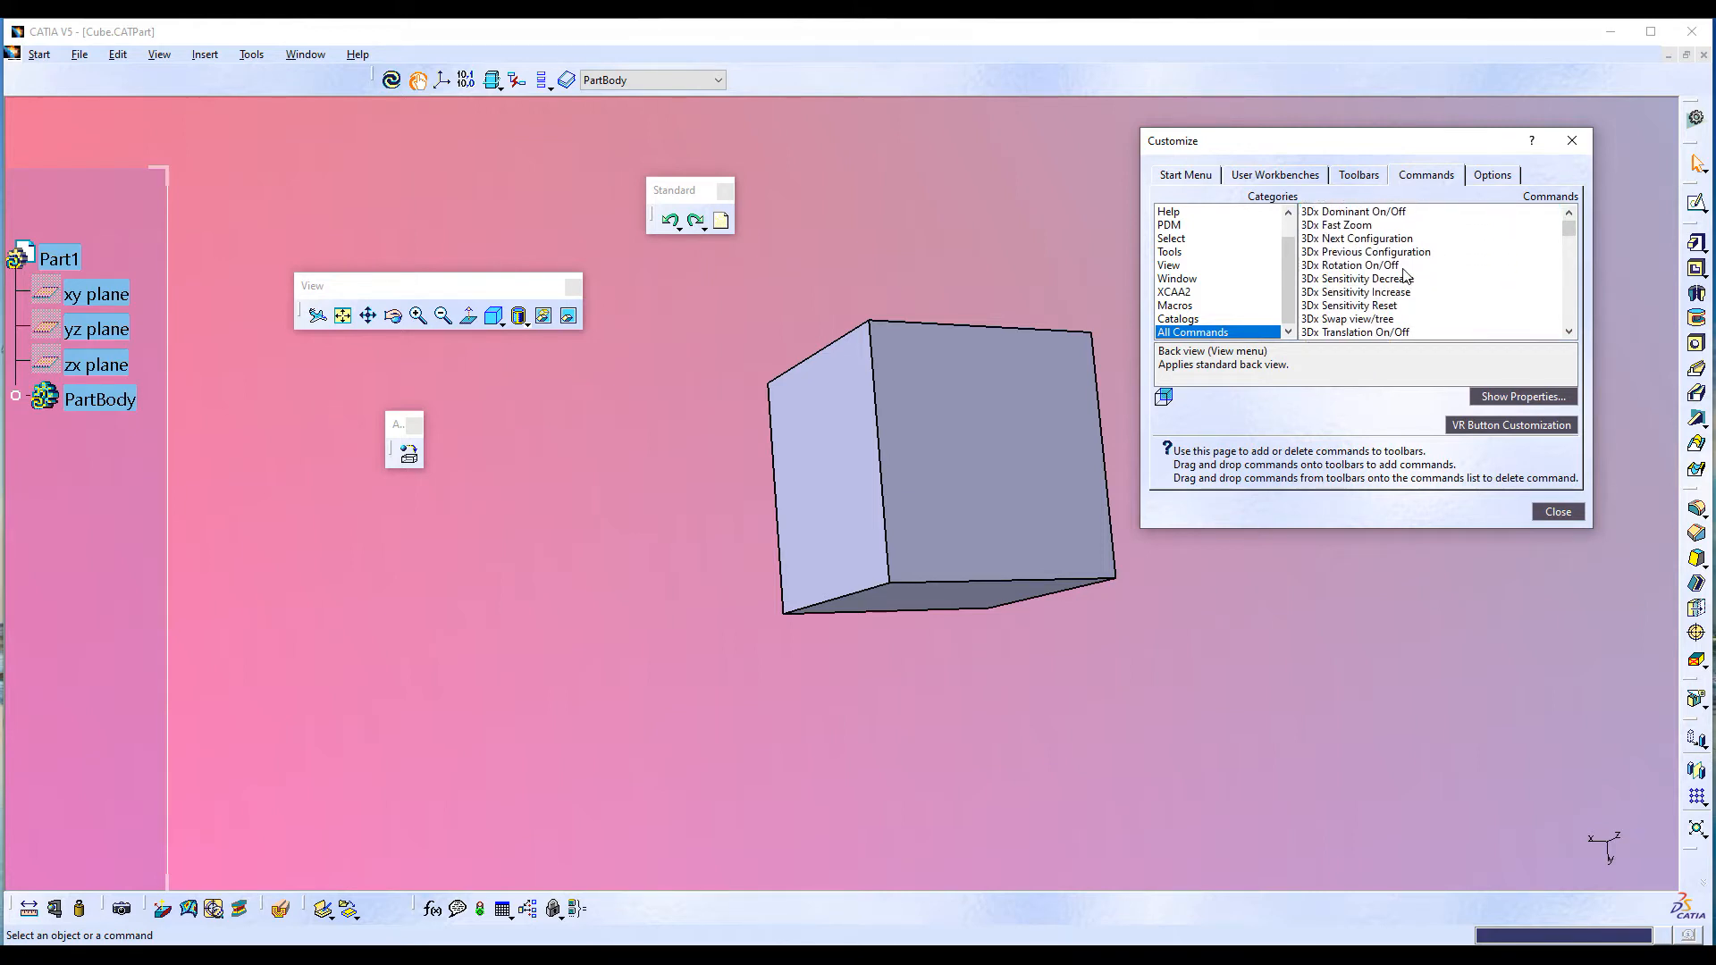
scroll(1404, 276, "up", 8)
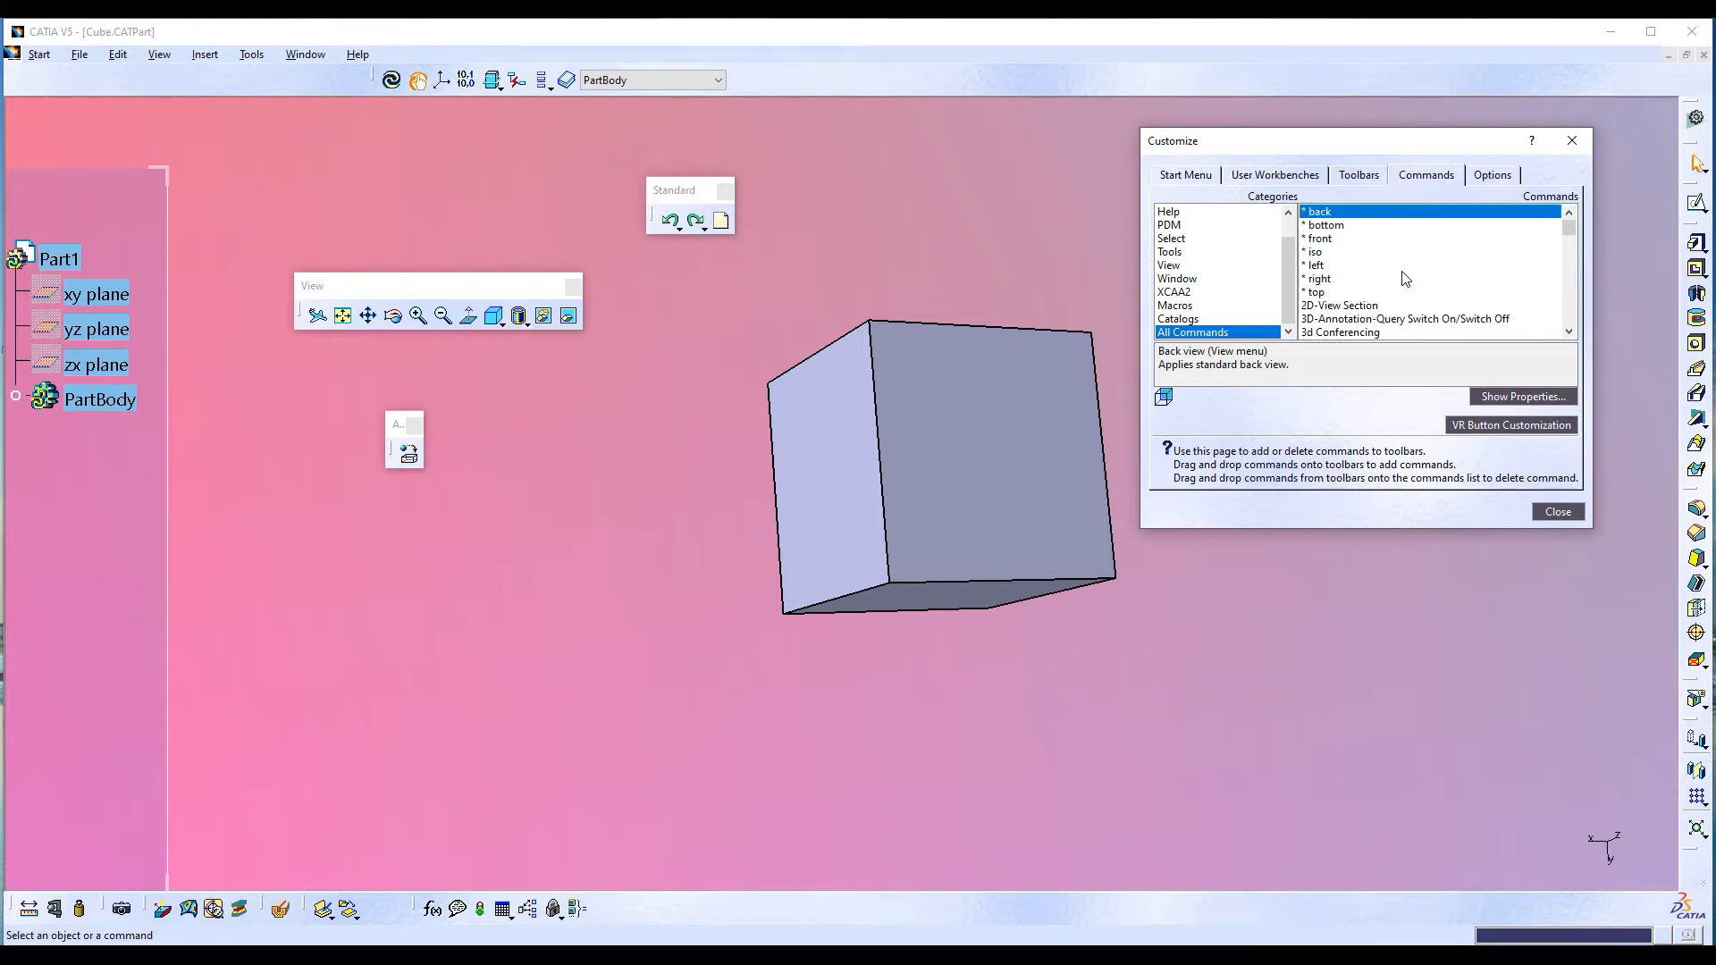
left_click(1325, 226)
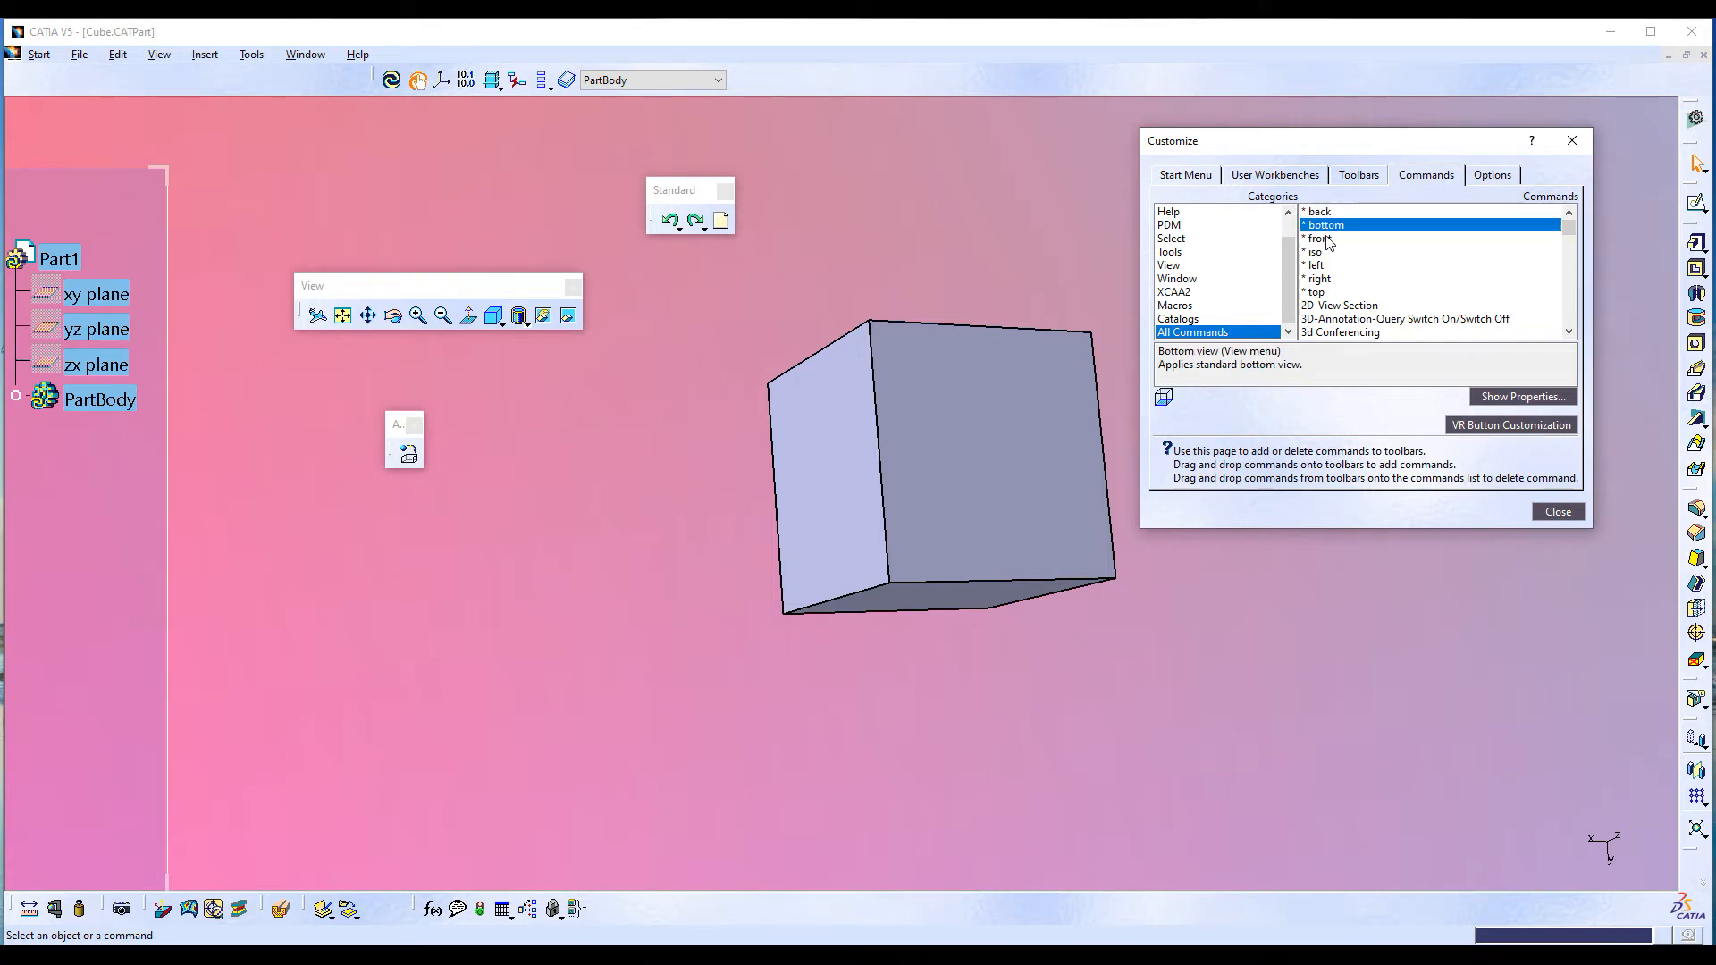
- Examine the description of the front view command and the Help and File commands, including the icon of the New... command
left_click(1327, 239)
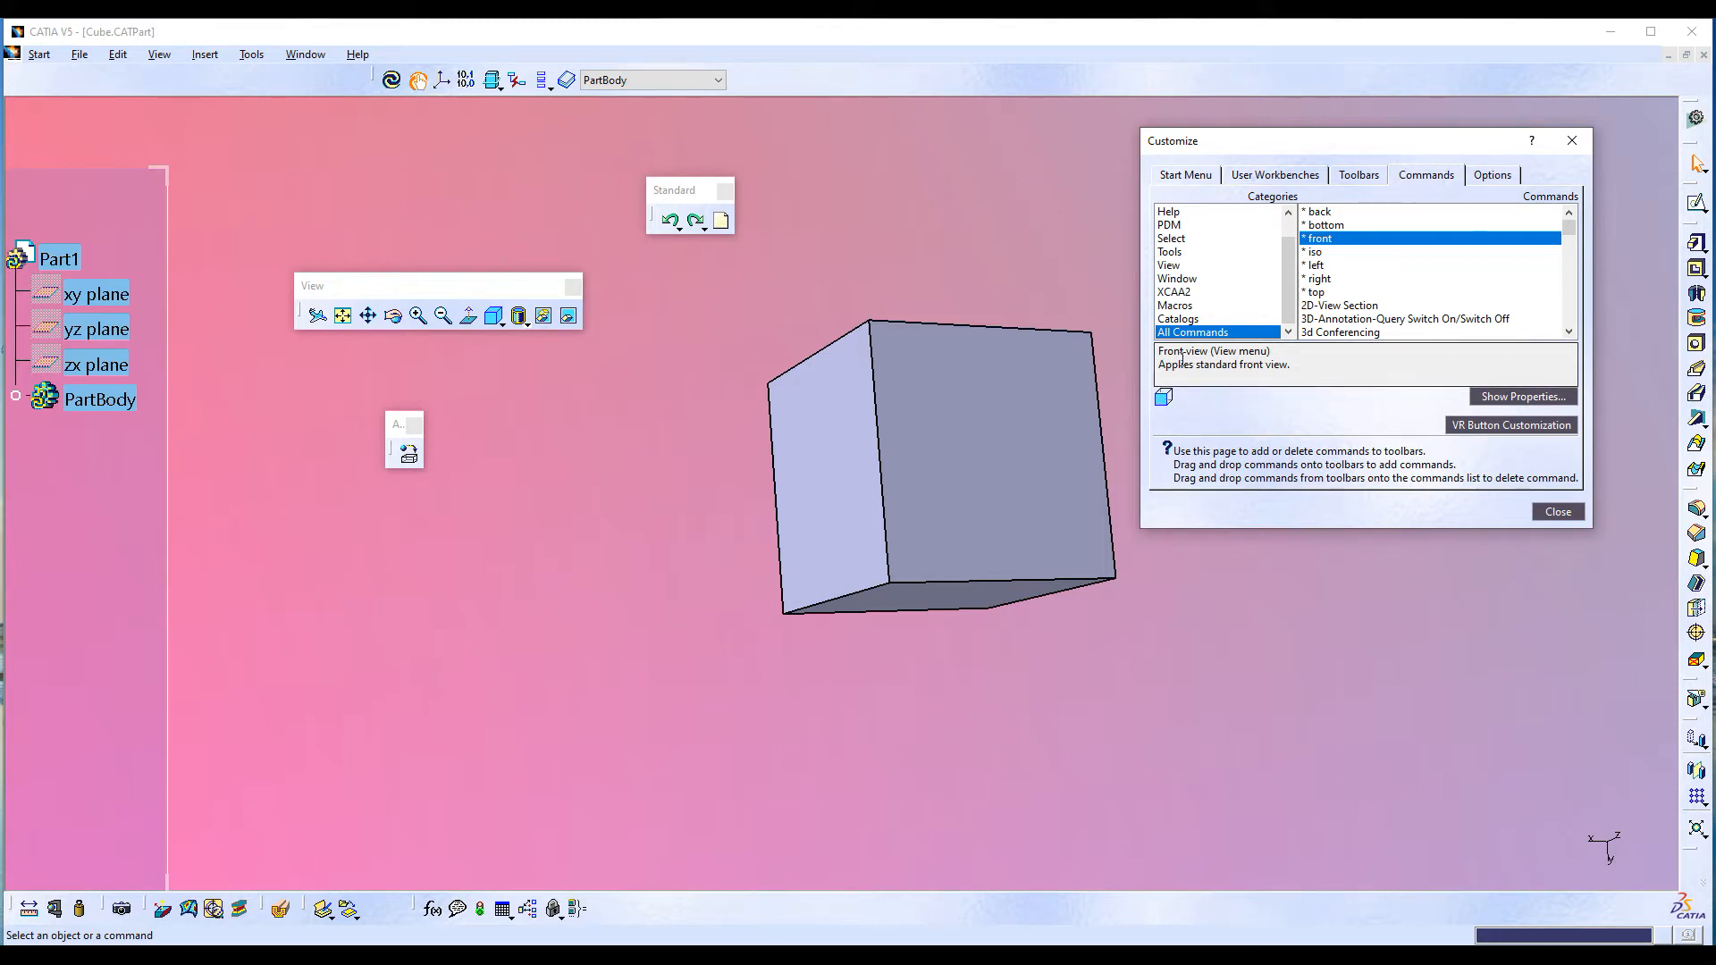
left_click(1170, 215)
scroll(1193, 259, "up", 1)
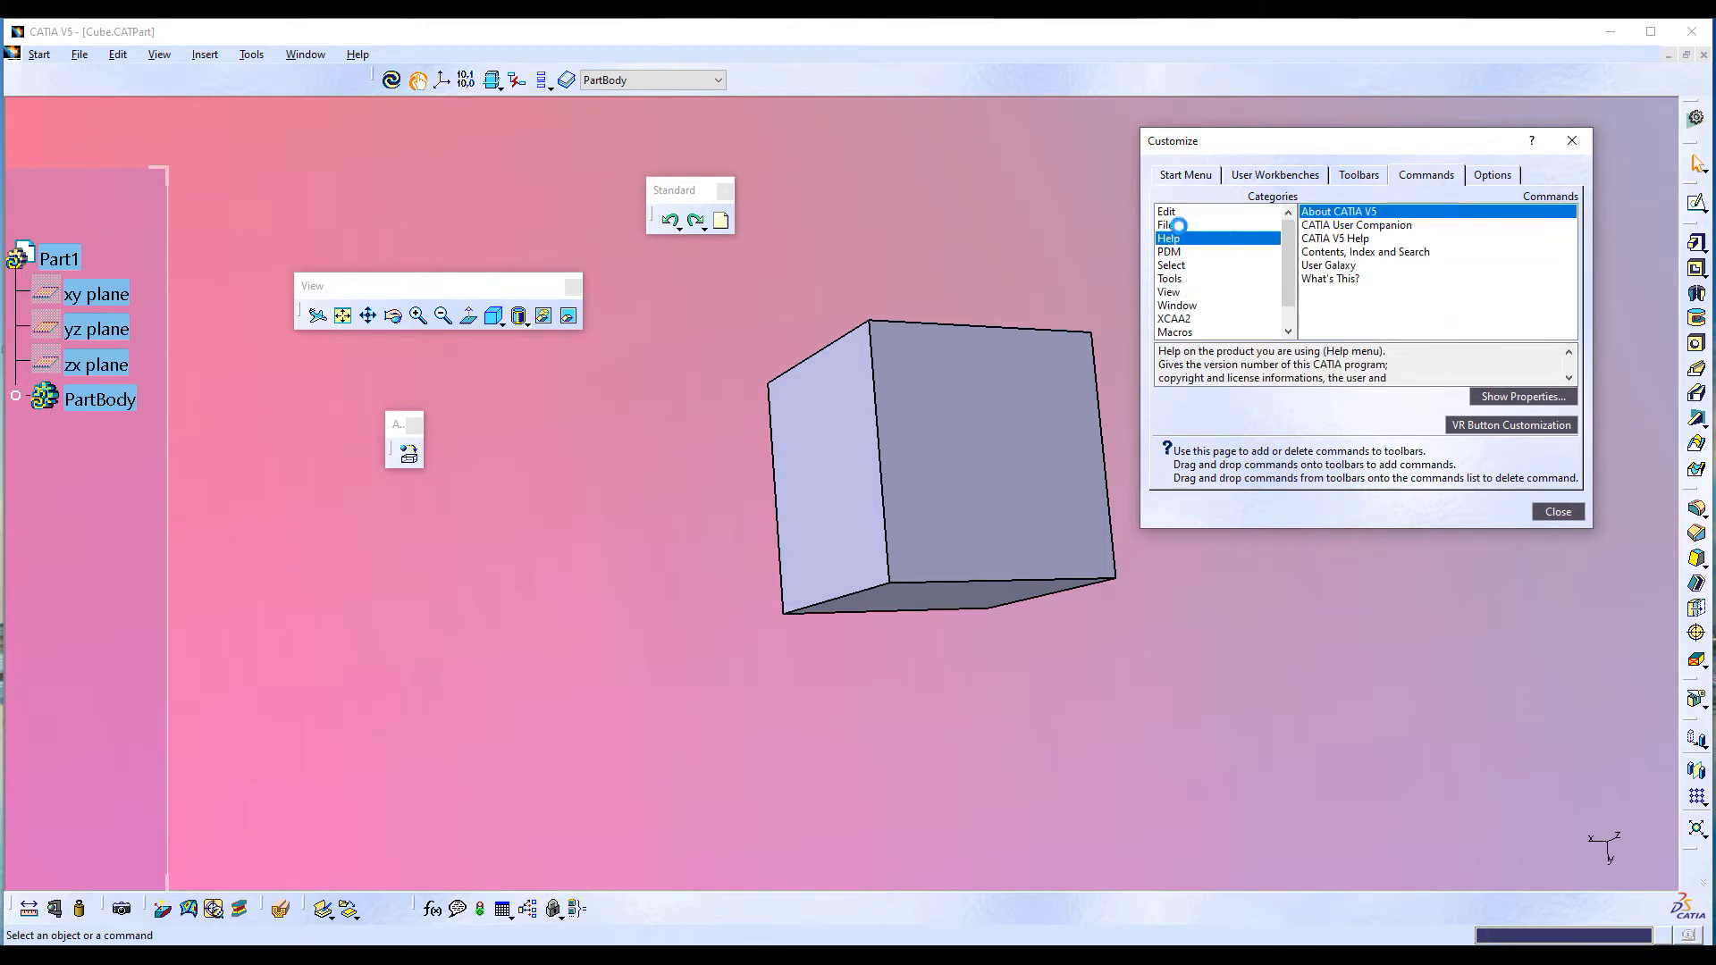
left_click(1177, 225)
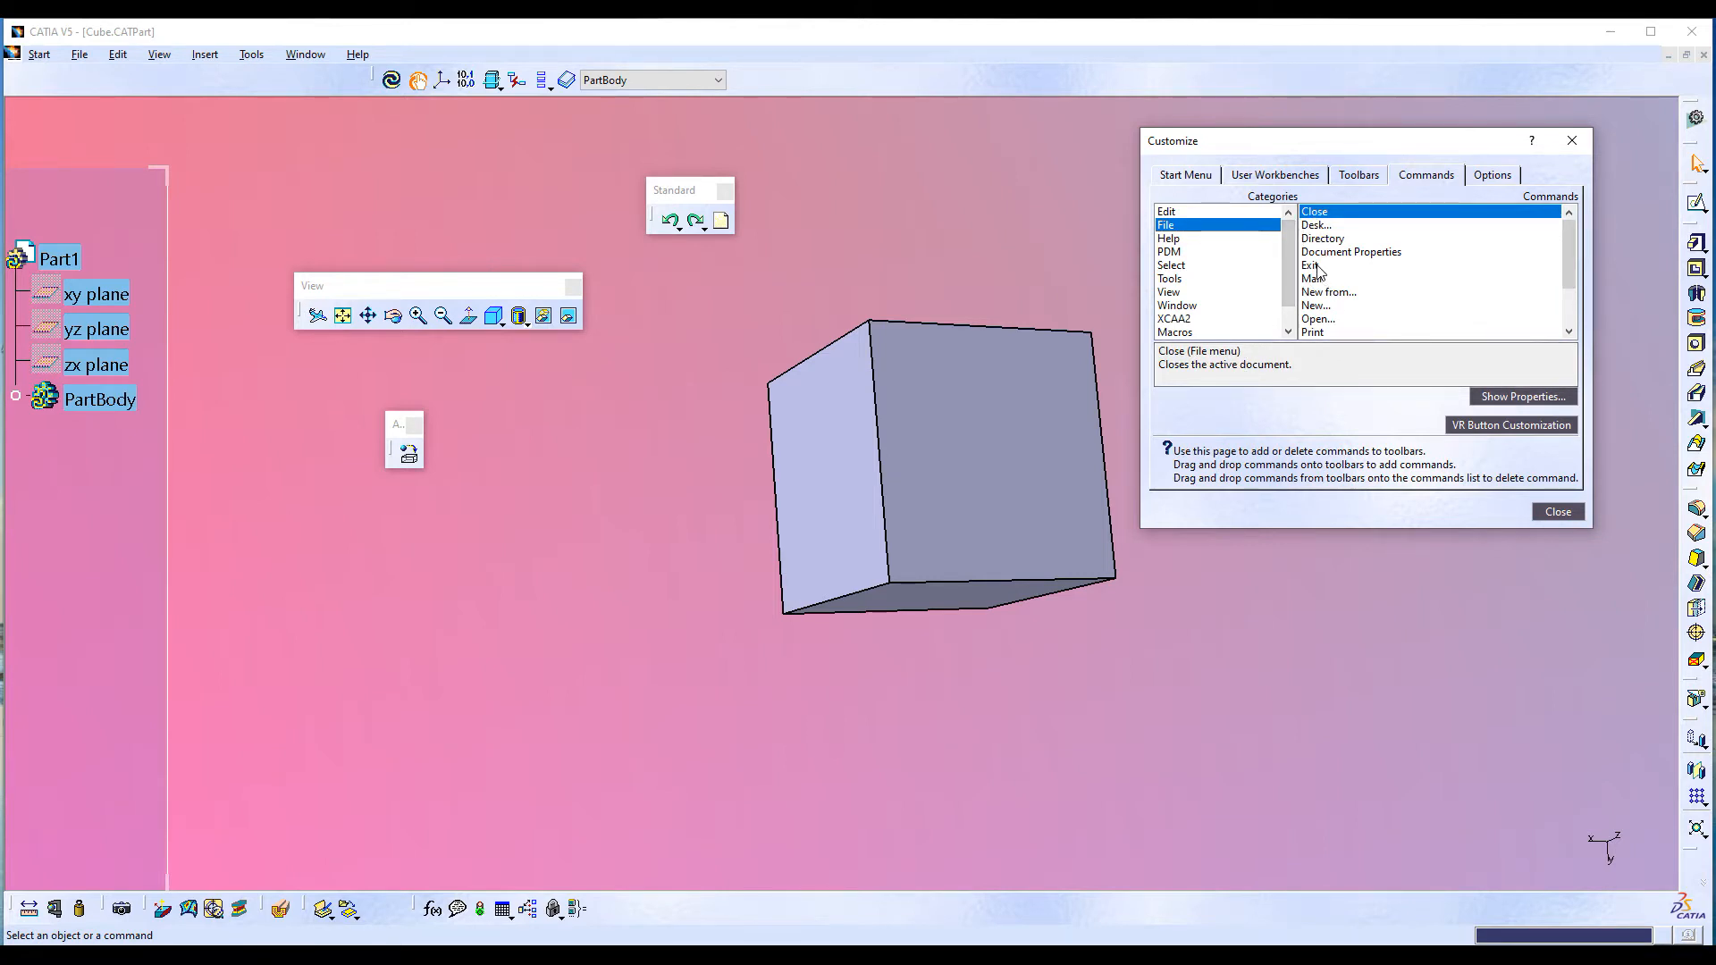
left_click(1321, 310)
left_click_drag(1321, 315, 1162, 401)
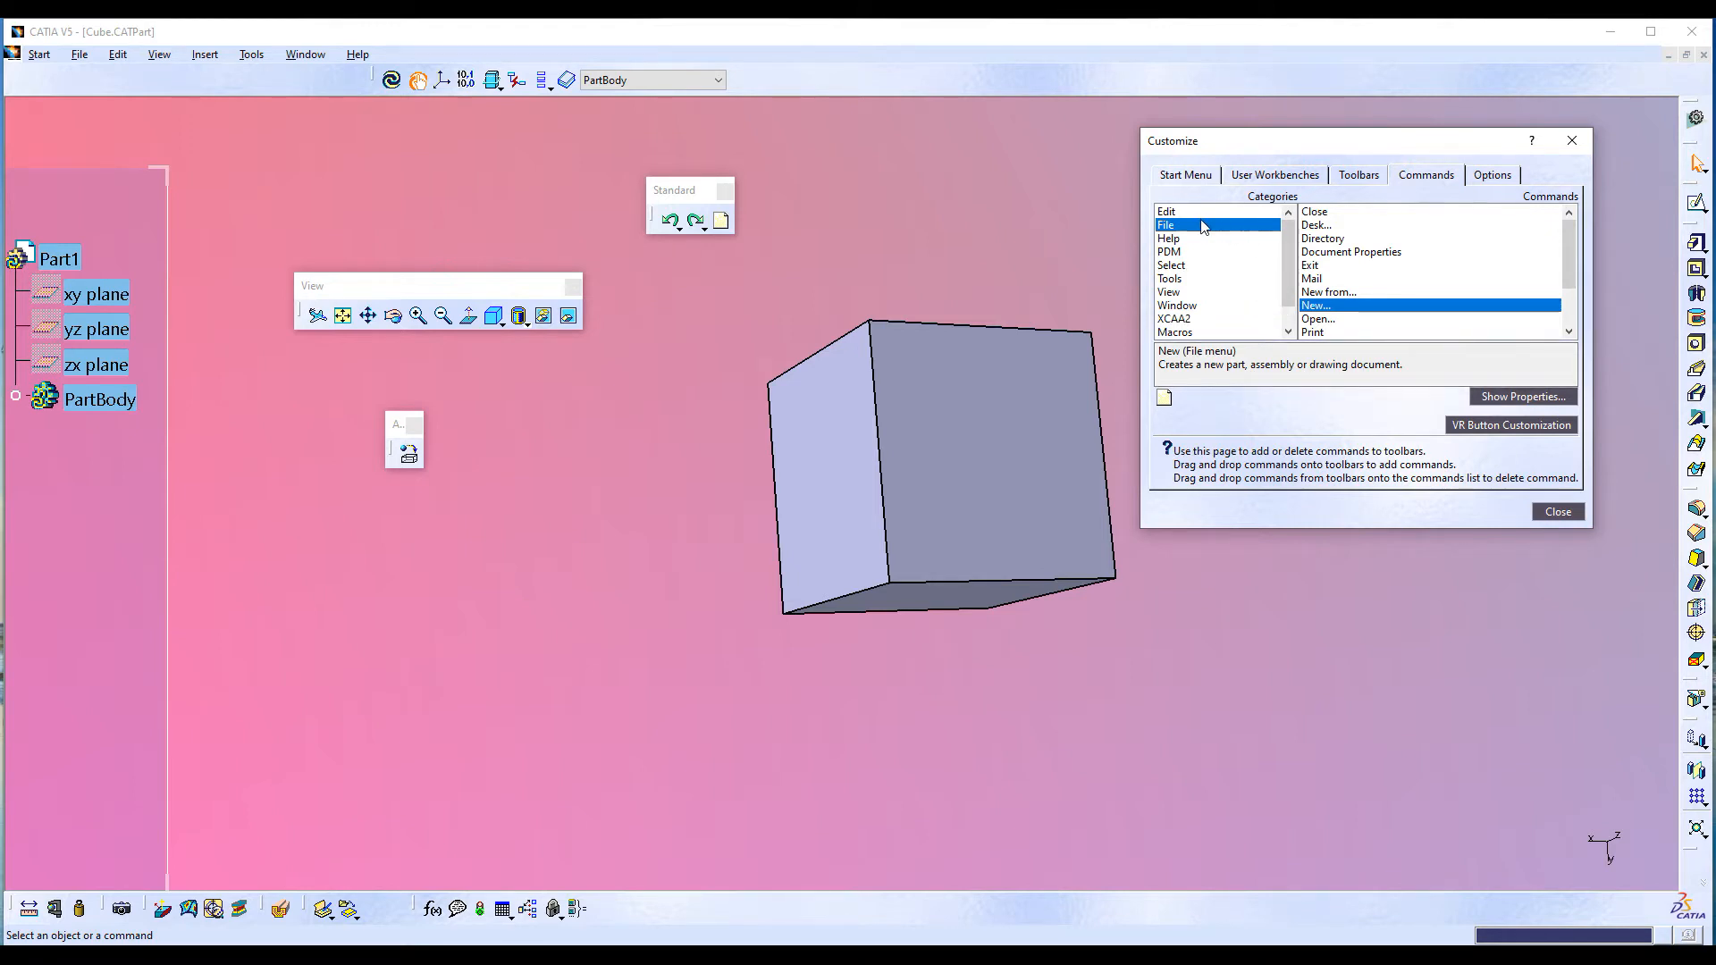
- Add the Copy, Cut and Paste commands from the Edit category to the Standard toolbar
left_click(1173, 214)
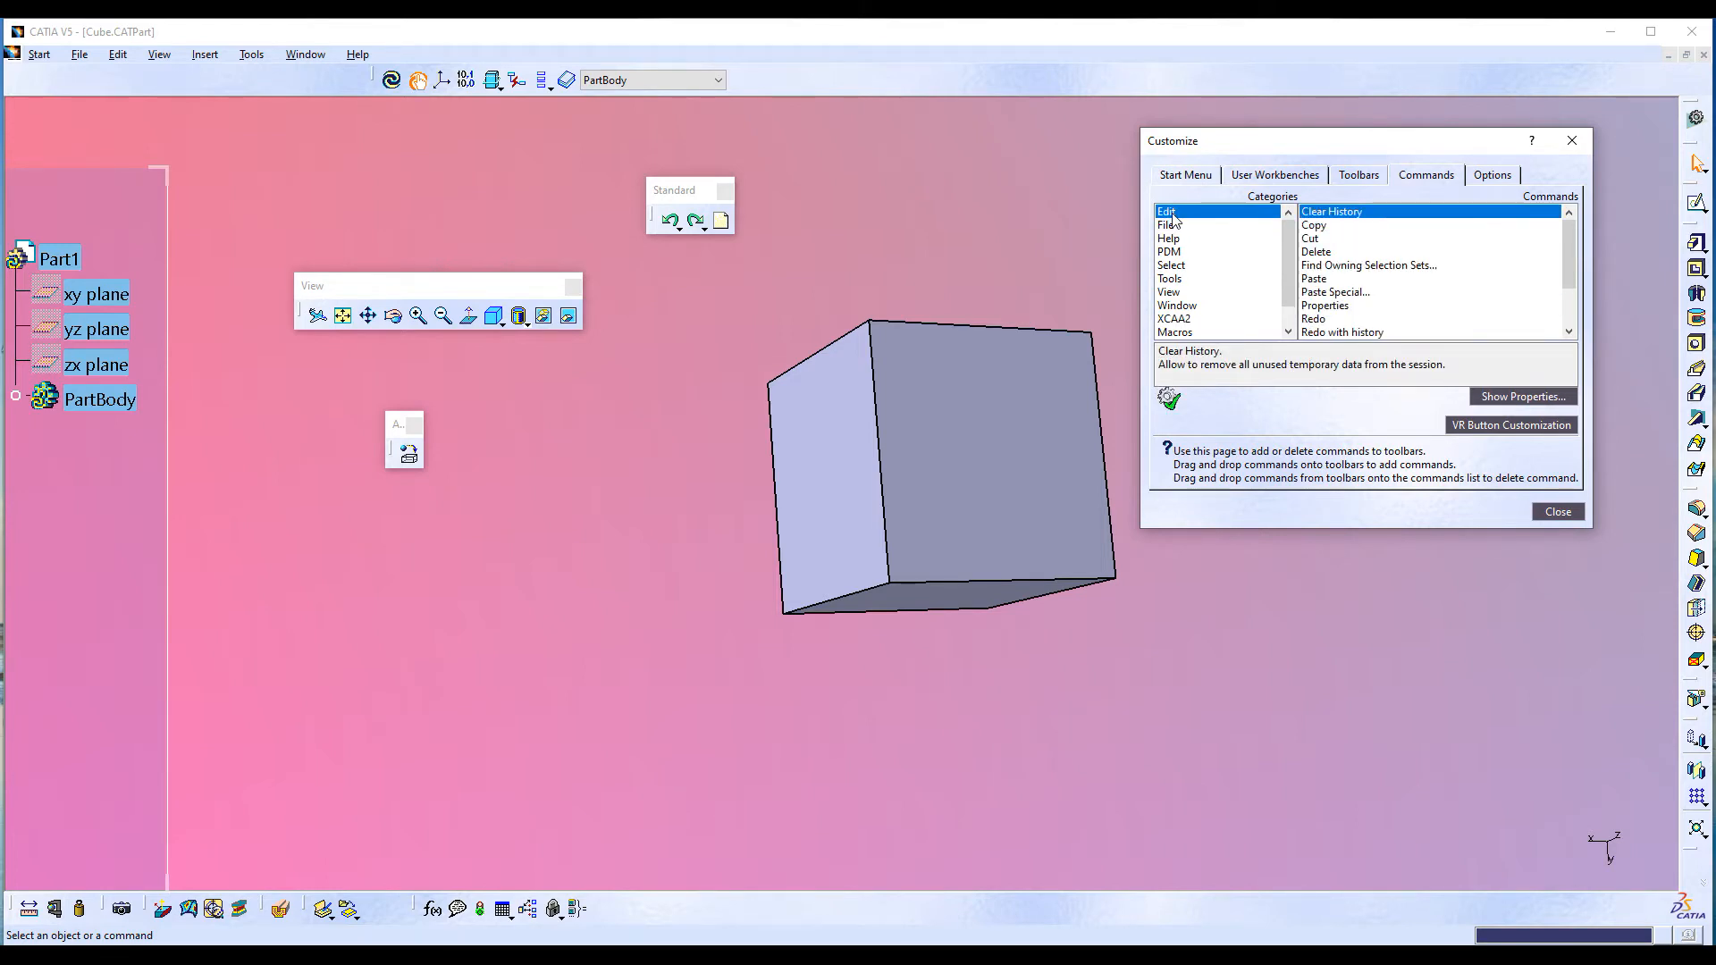
left_click(1322, 226)
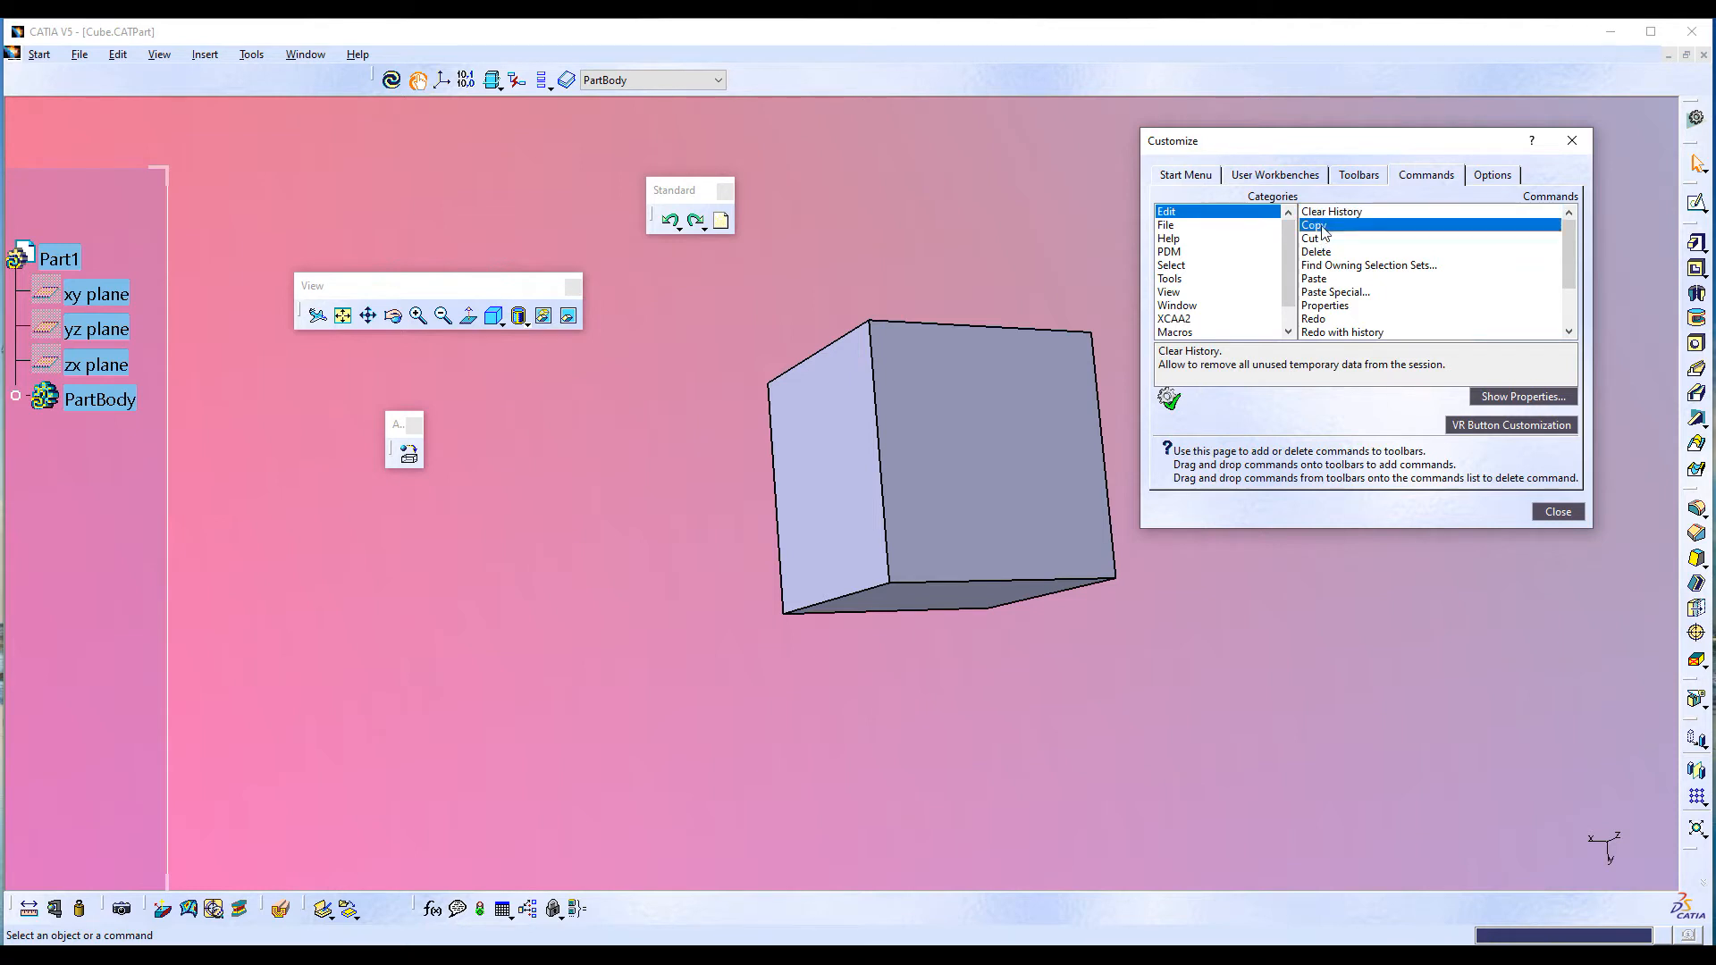
left_click_drag(1321, 226, 697, 227)
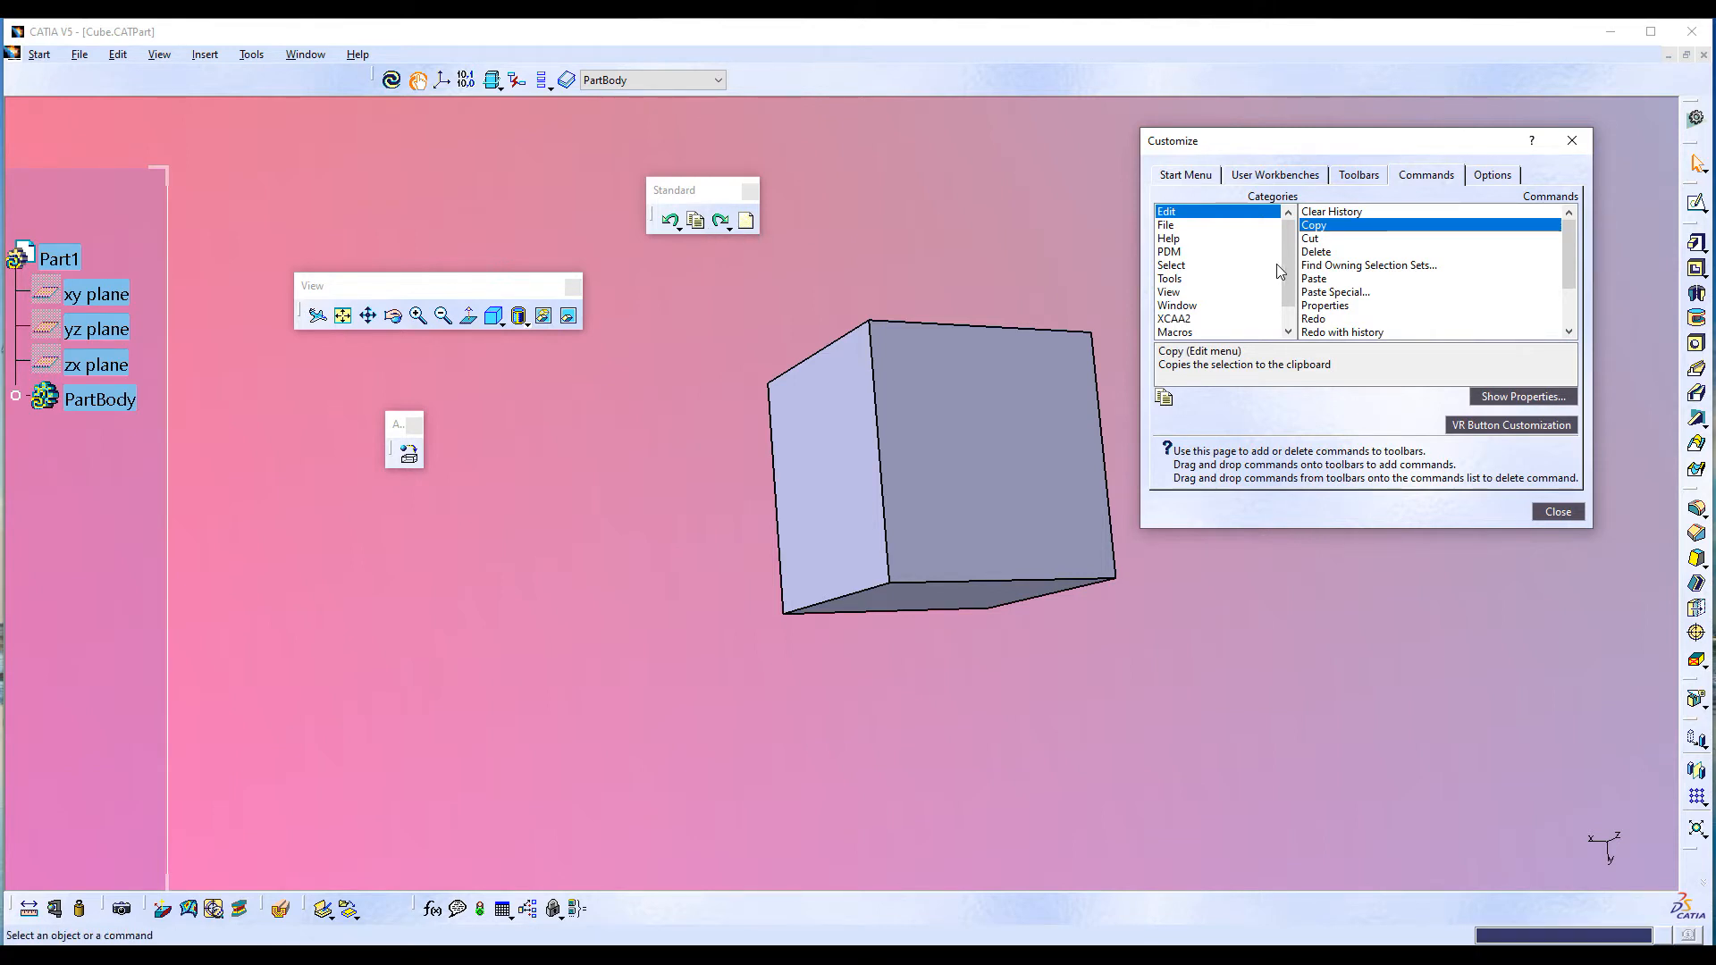
left_click(1314, 240)
left_click_drag(1314, 241, 714, 228)
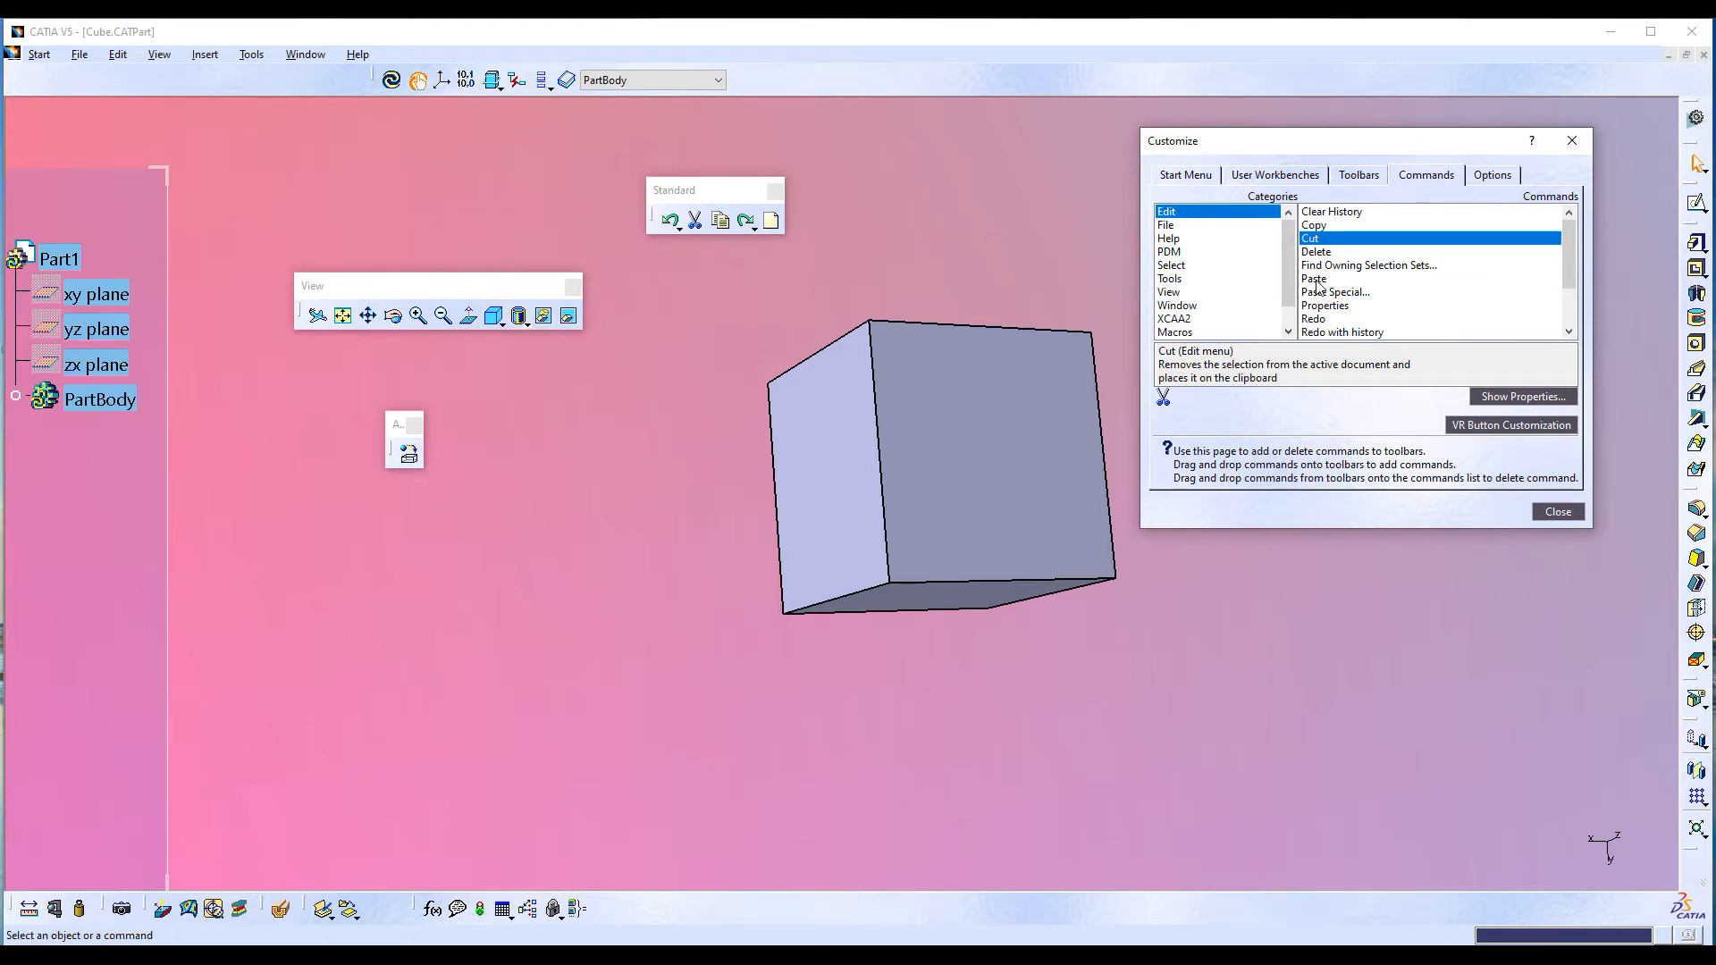
left_click_drag(1317, 284, 735, 223)
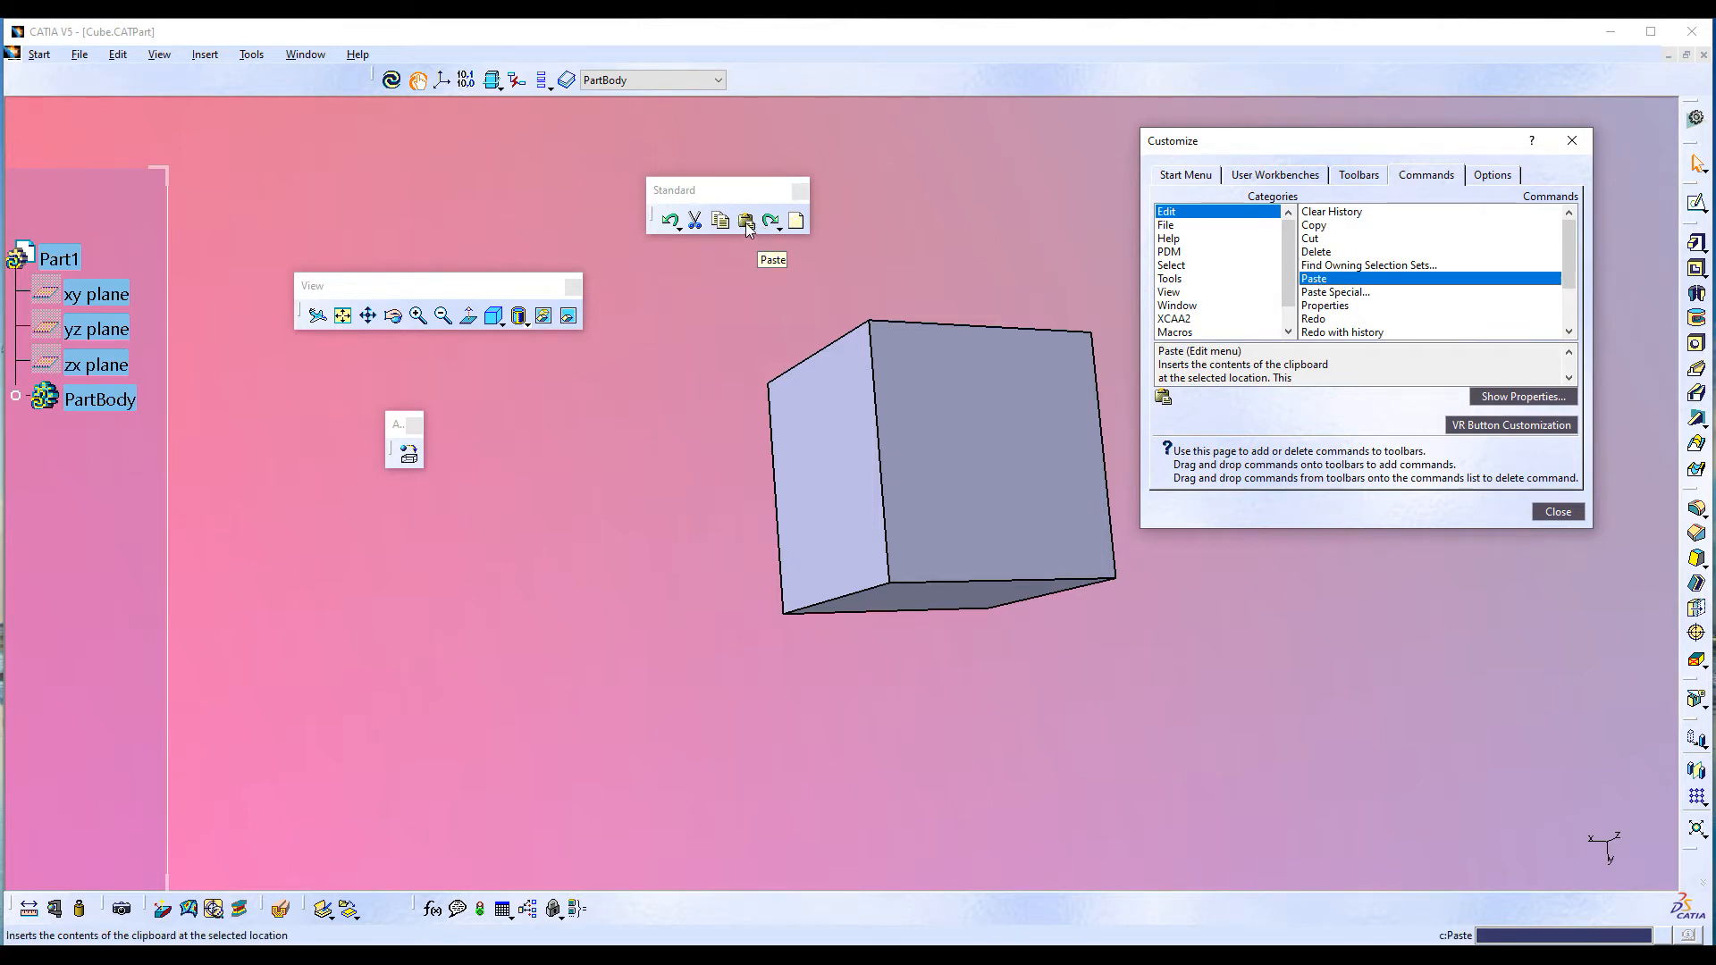
- Add the Open..., Print and Save commands from the File category to the Standard toolbar
left_click(1169, 226)
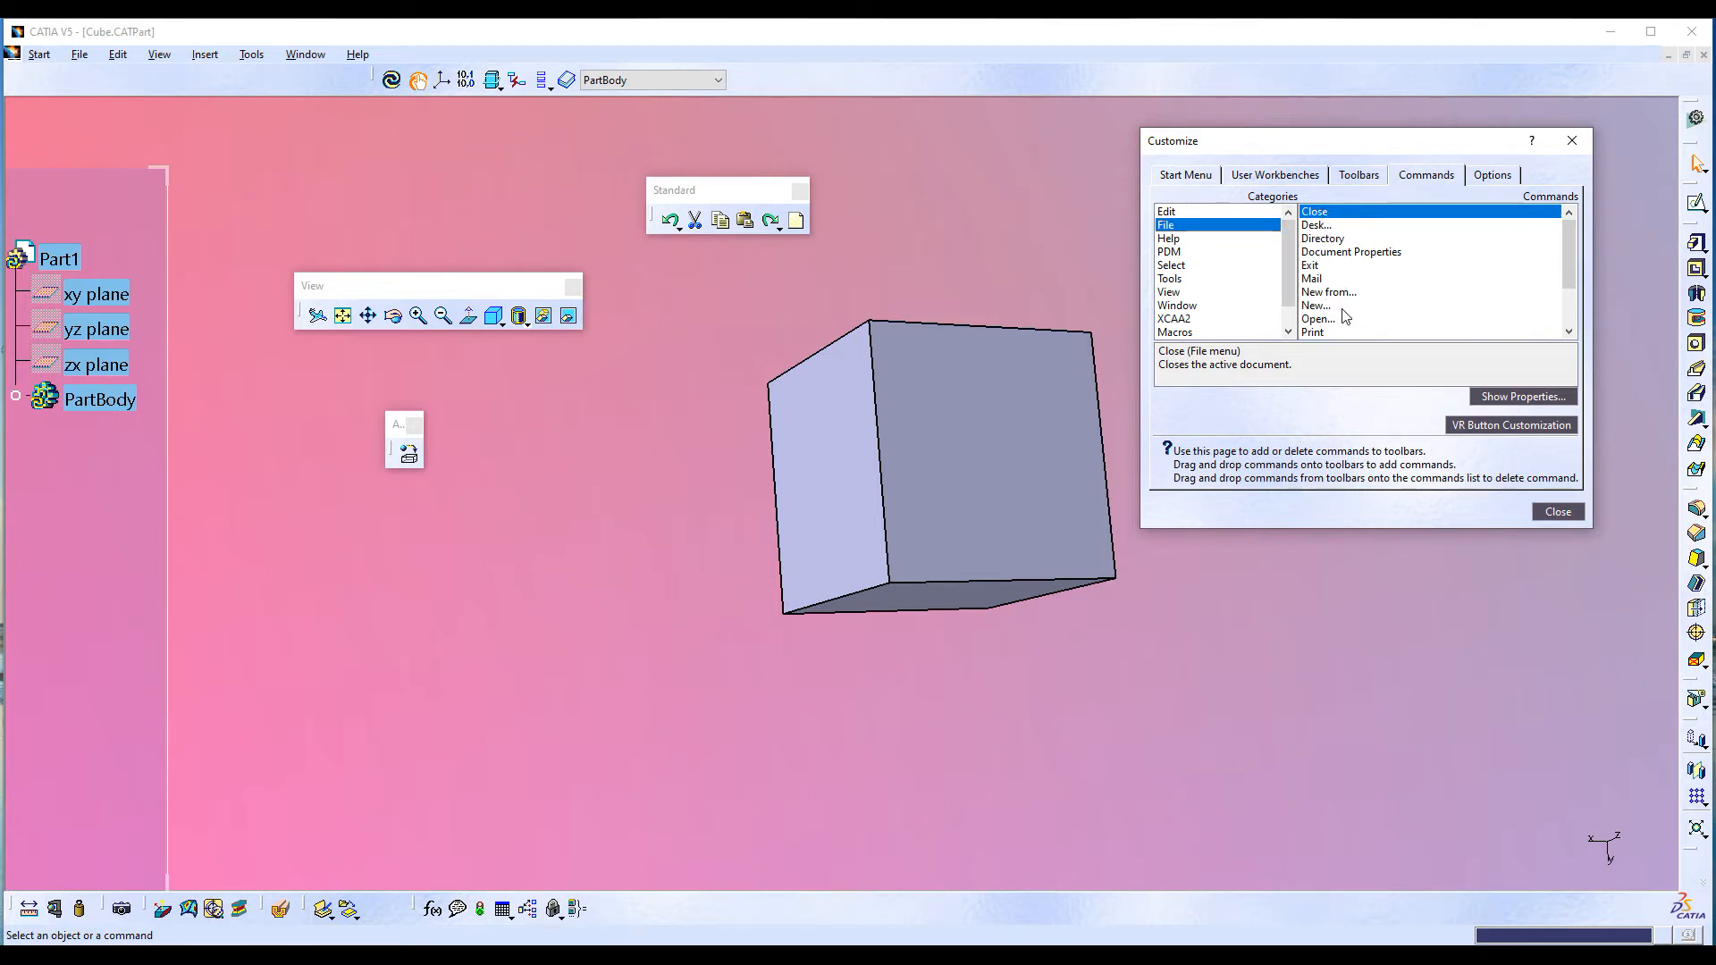
left_click_drag(1322, 323, 770, 222)
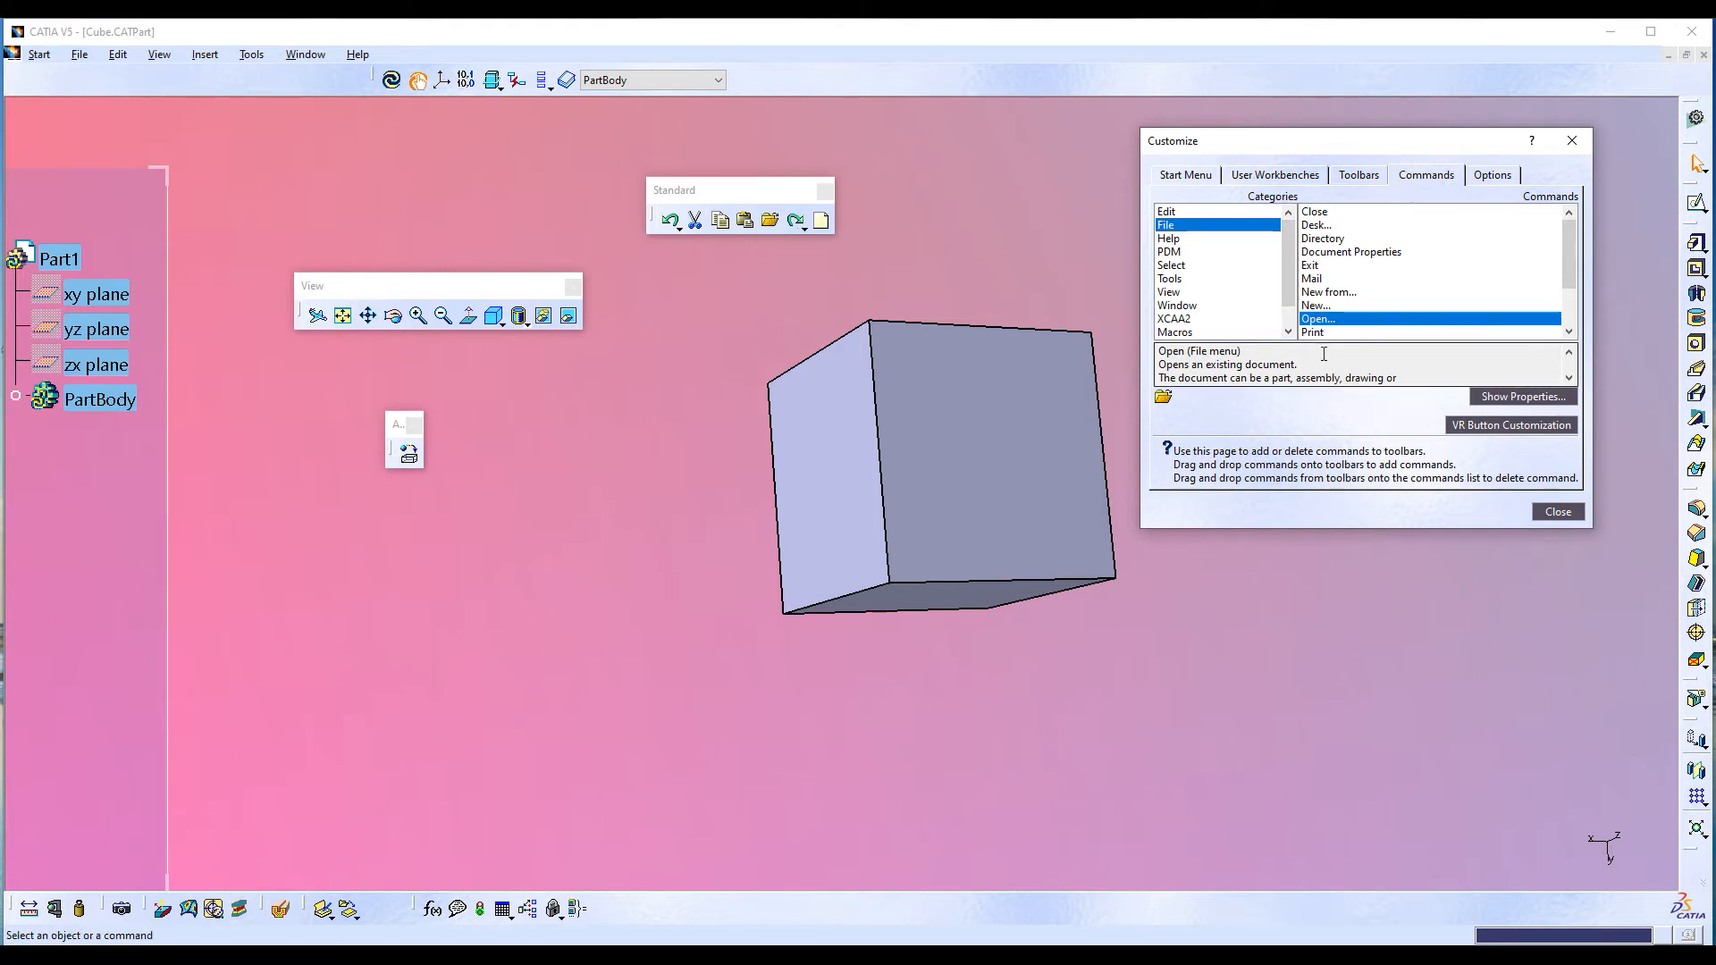
scroll(1310, 265, "down", 2)
left_click_drag(1312, 267, 785, 225)
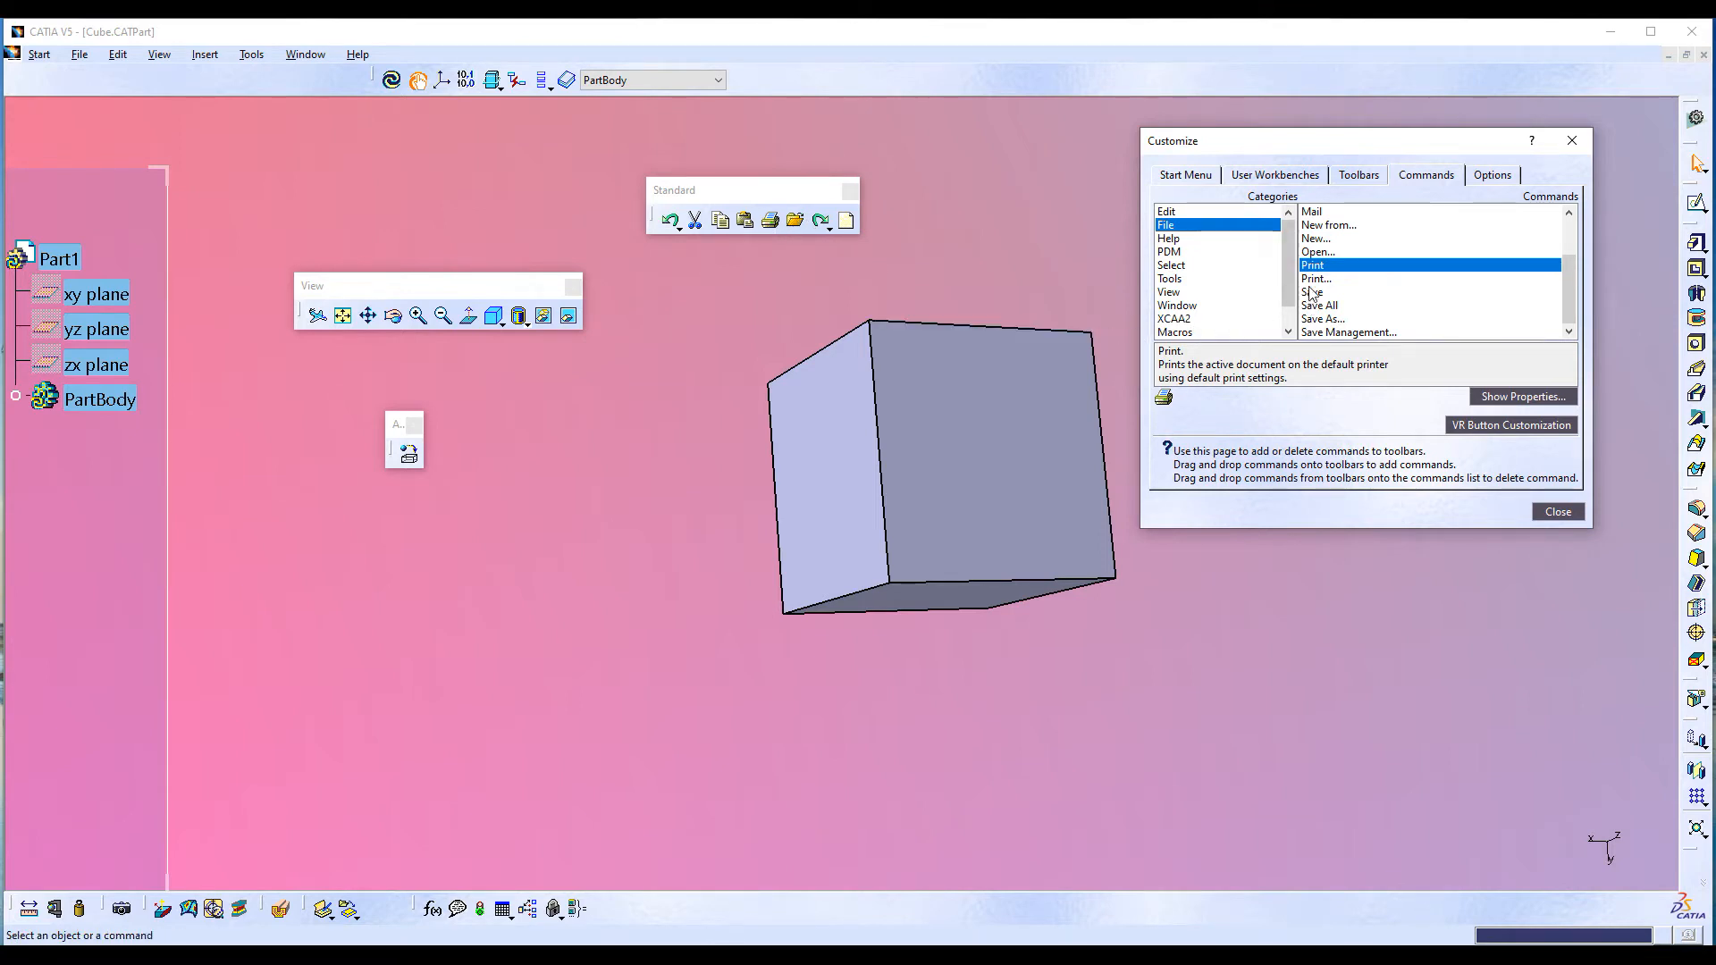
left_click_drag(1313, 294, 818, 223)
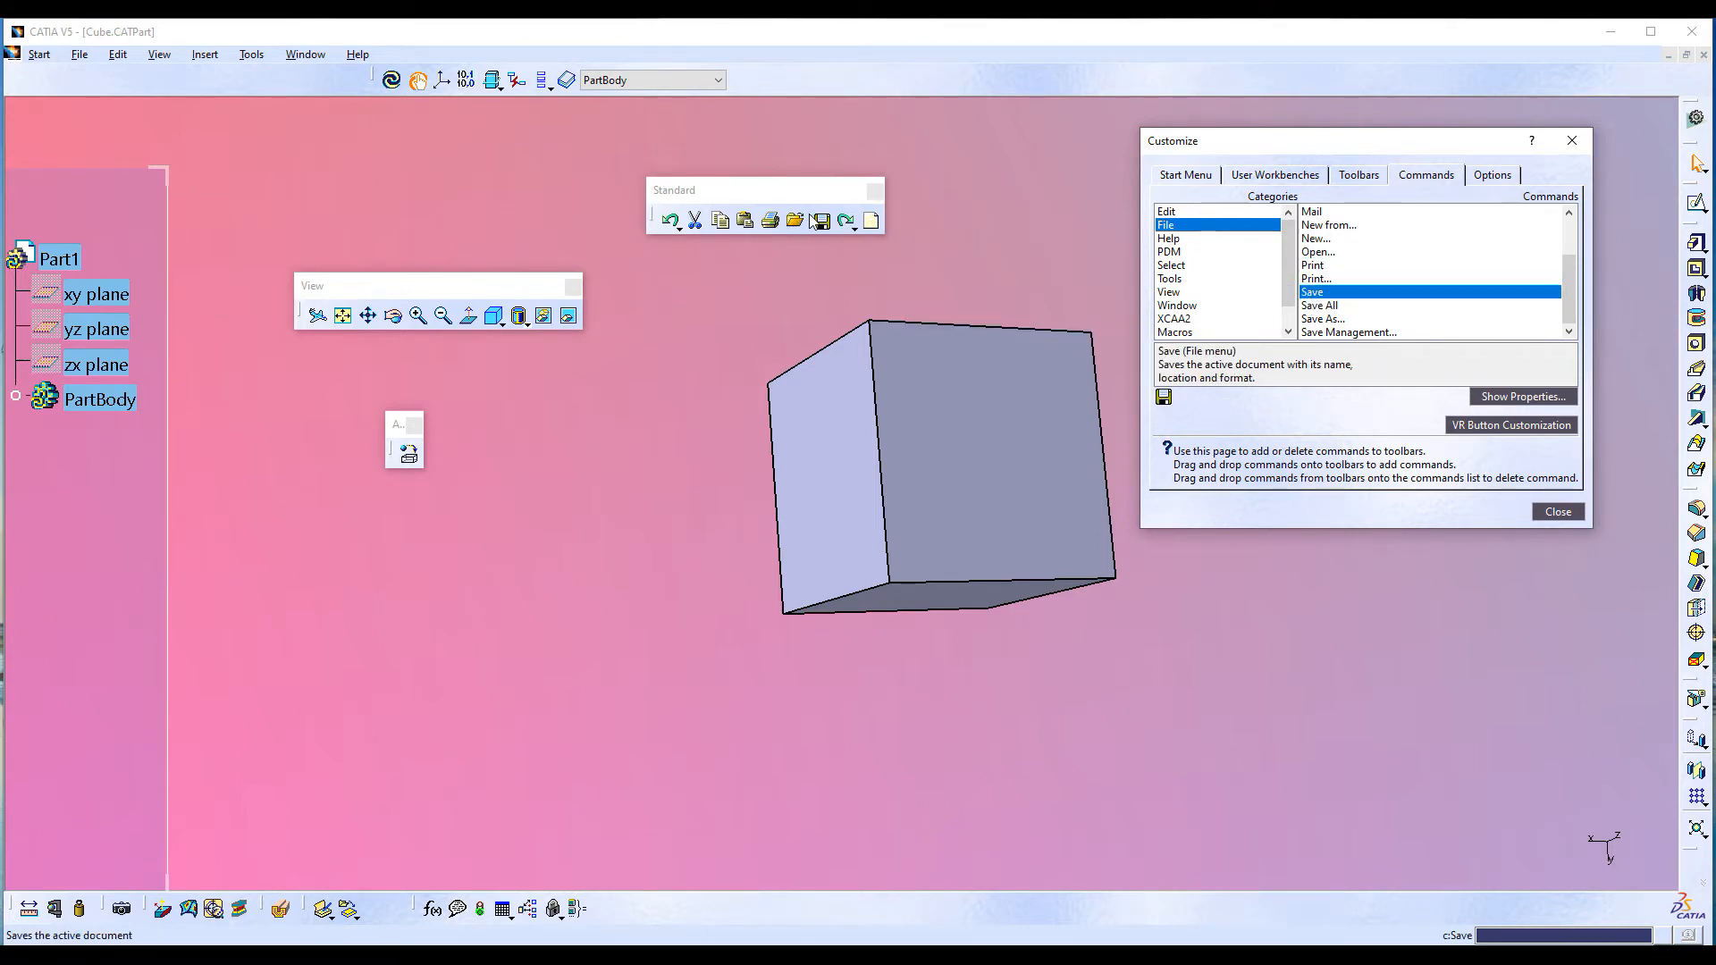
- Add the What's This? command from the Help category to the Standard toolbar
left_click(1176, 239)
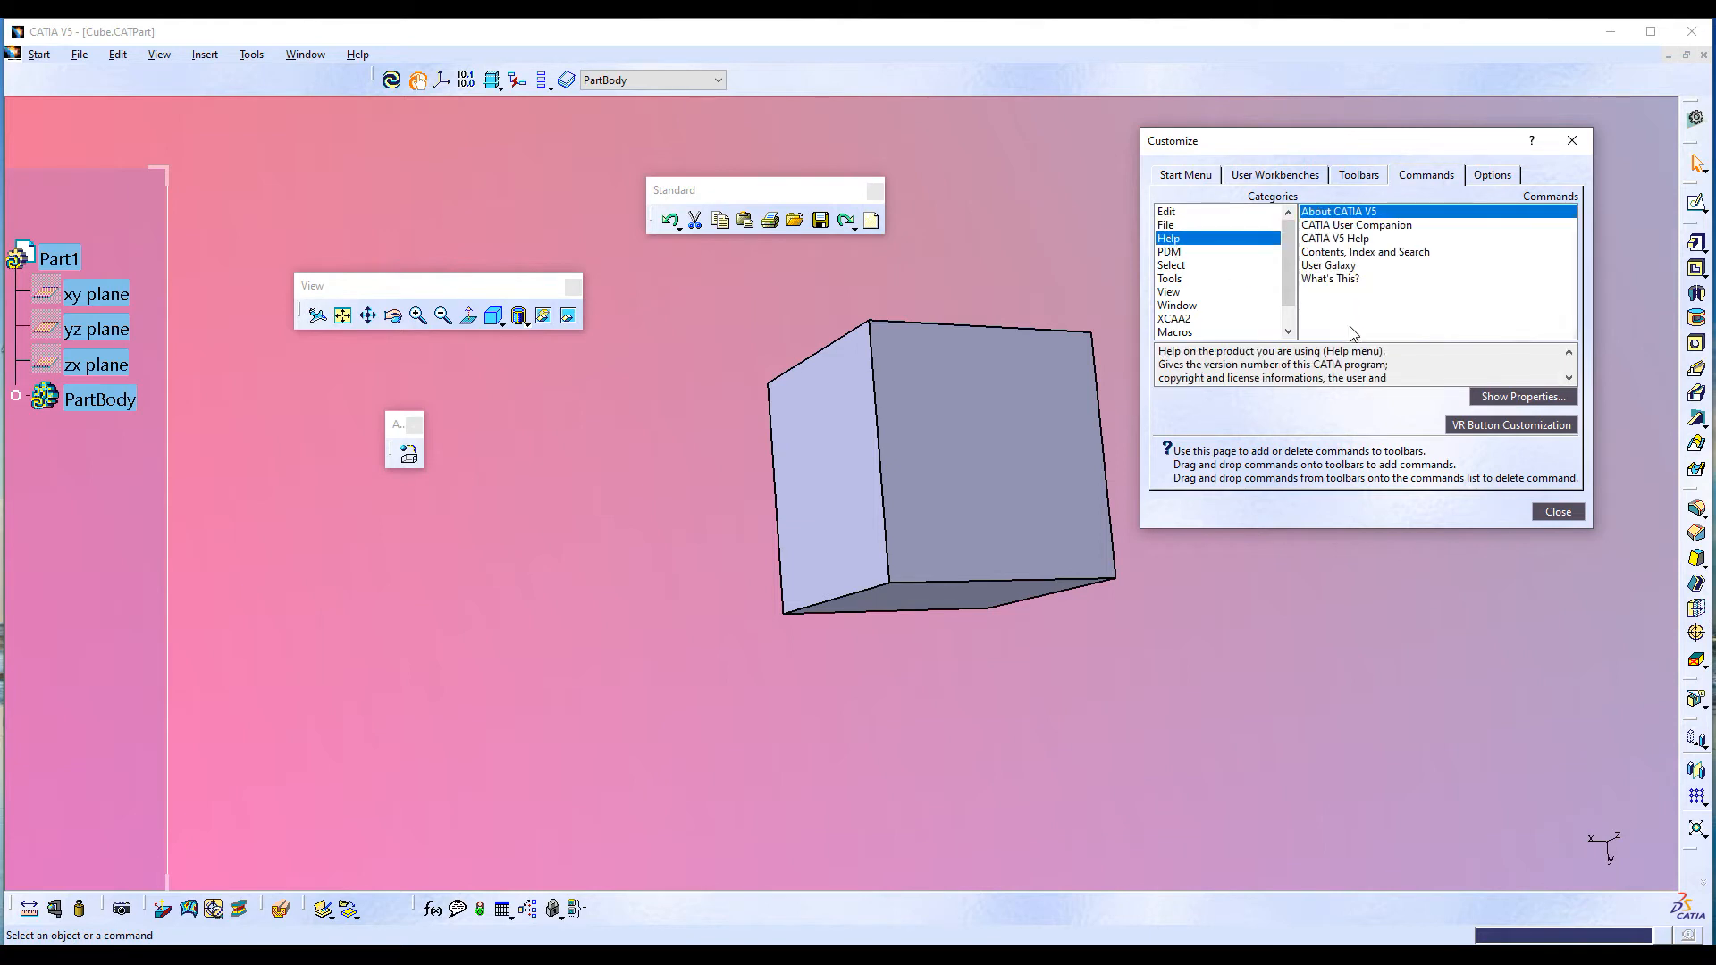
left_click(1330, 284)
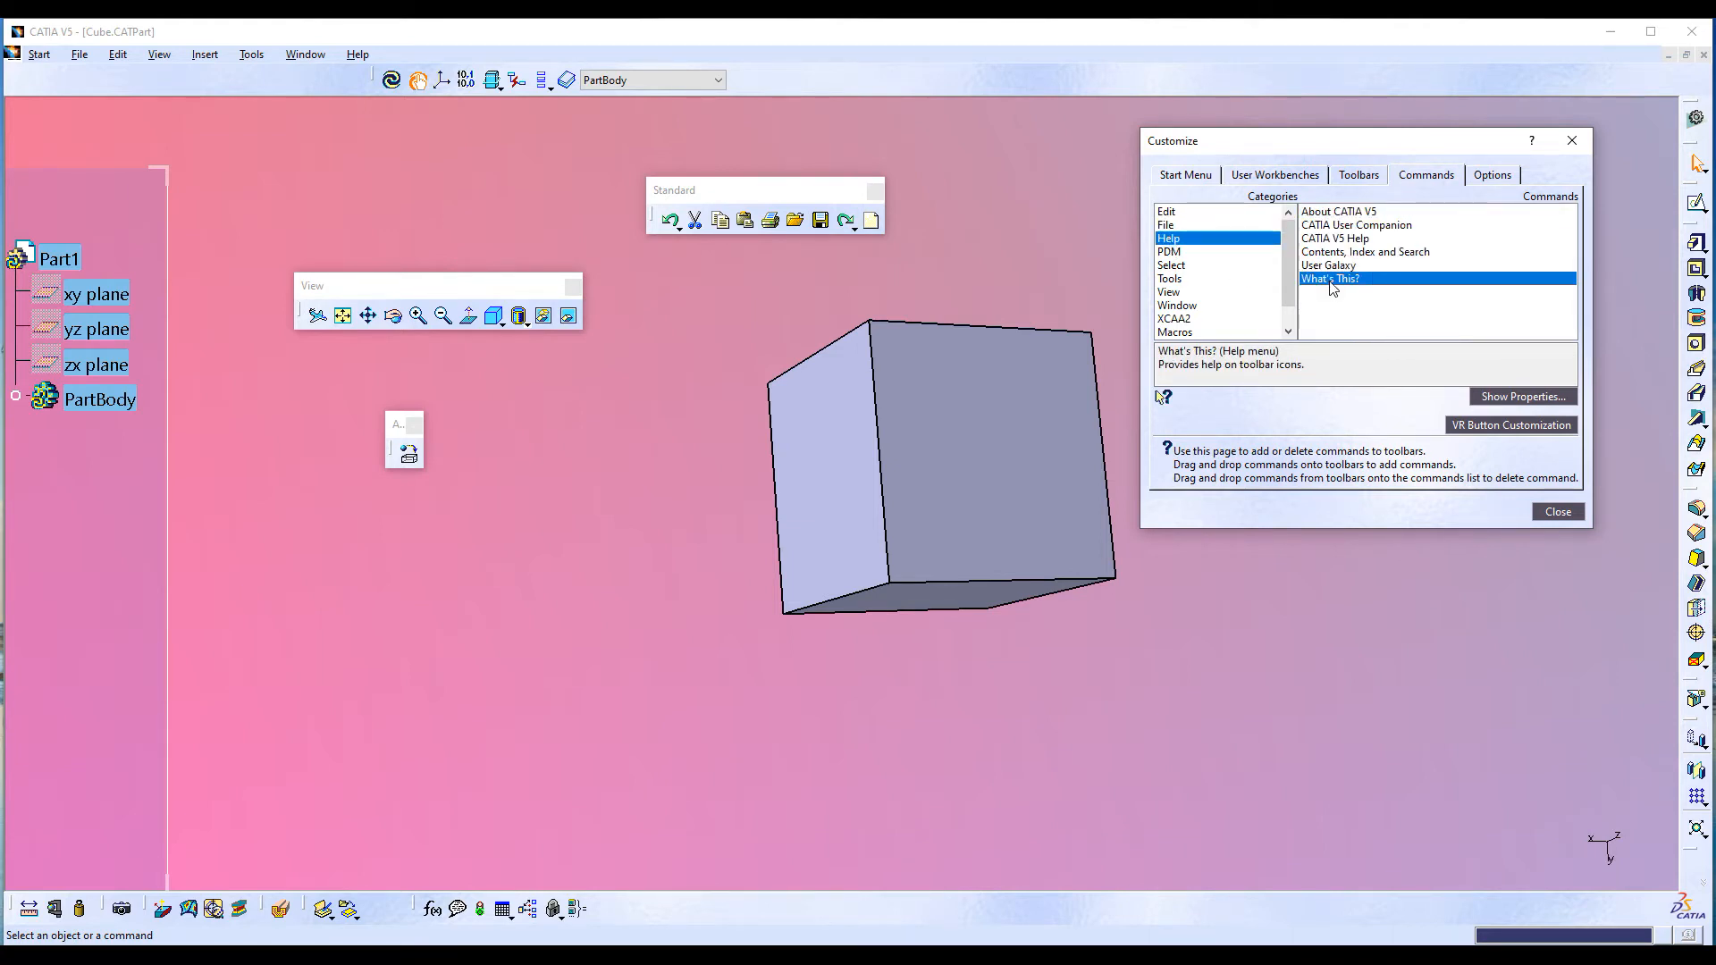
left_click_drag(1331, 286, 864, 224)
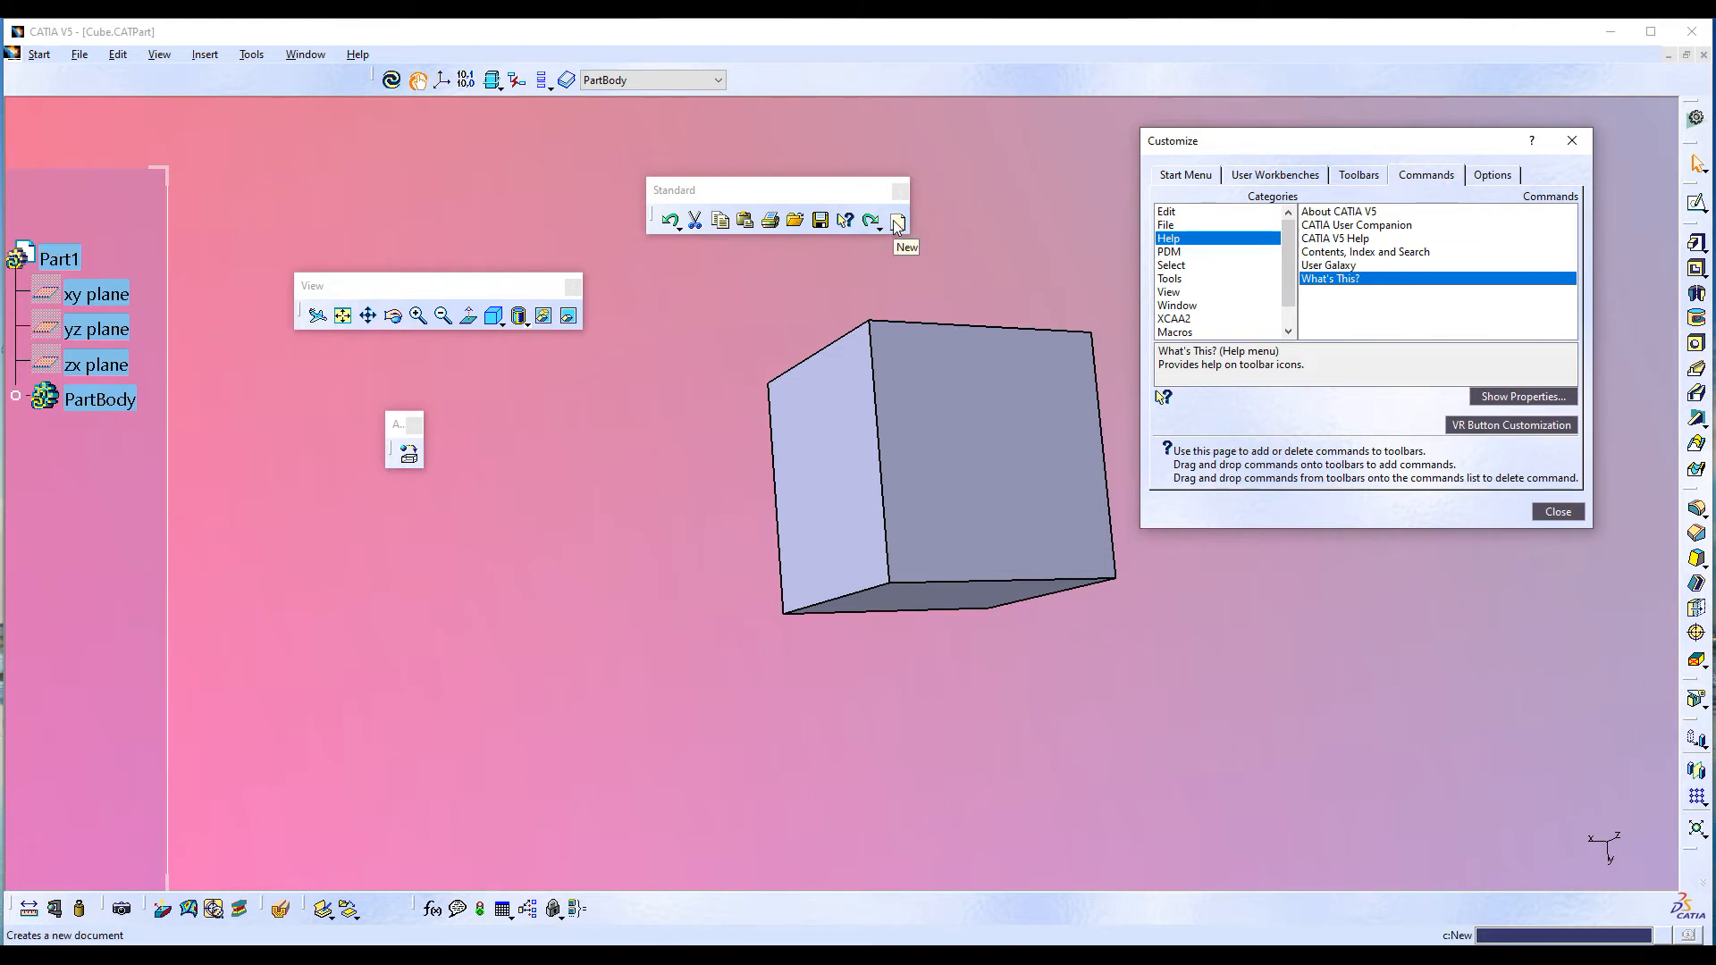
- Rearrange the Standard toolbar so that it begins with New, Open, Save and Print in that order
left_click_drag(899, 222, 668, 223)
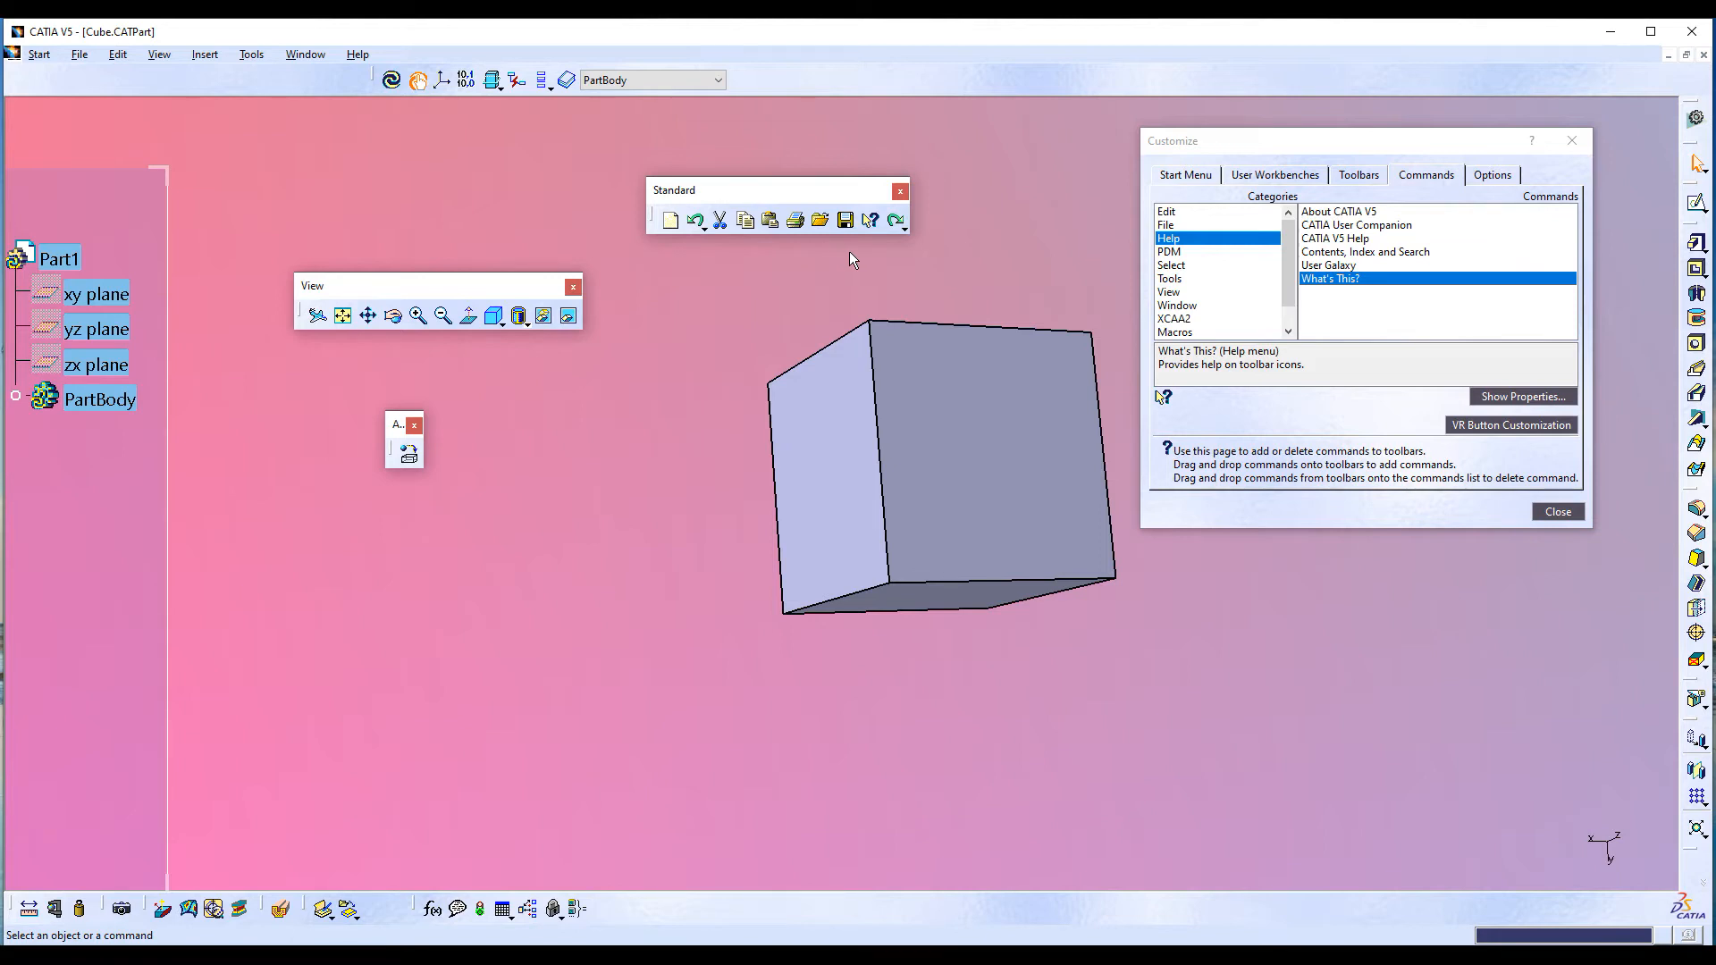
left_click_drag(819, 222, 690, 231)
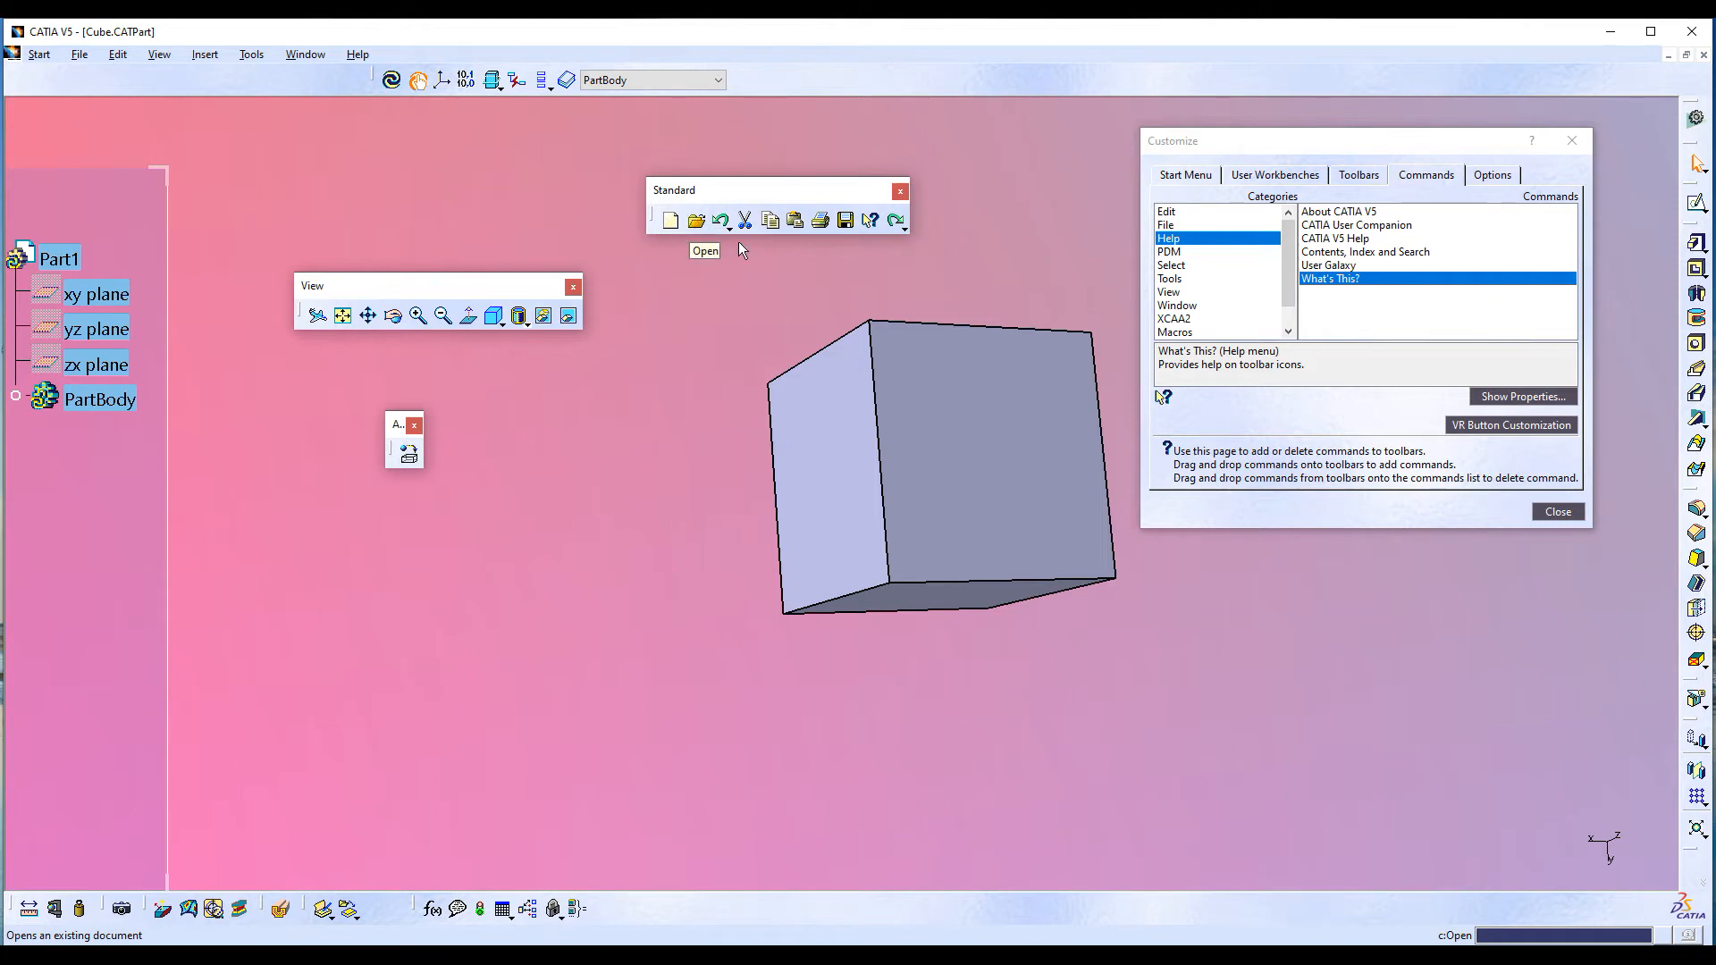
left_click_drag(845, 220, 717, 227)
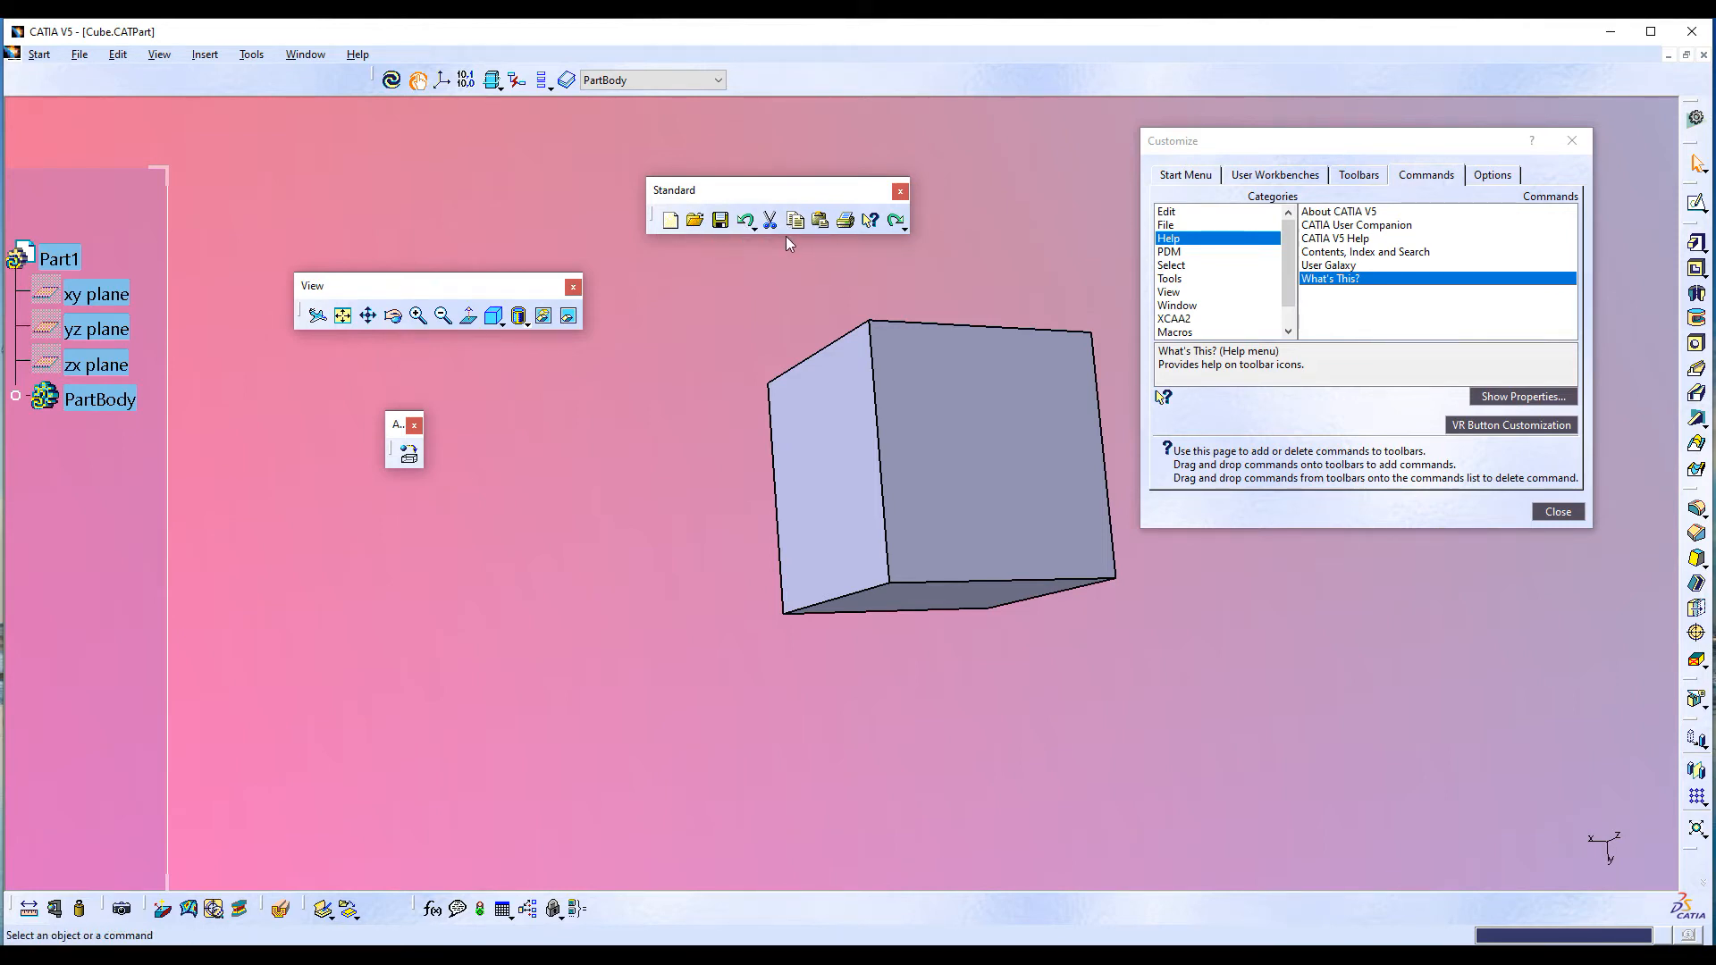
left_click_drag(764, 213, 739, 224)
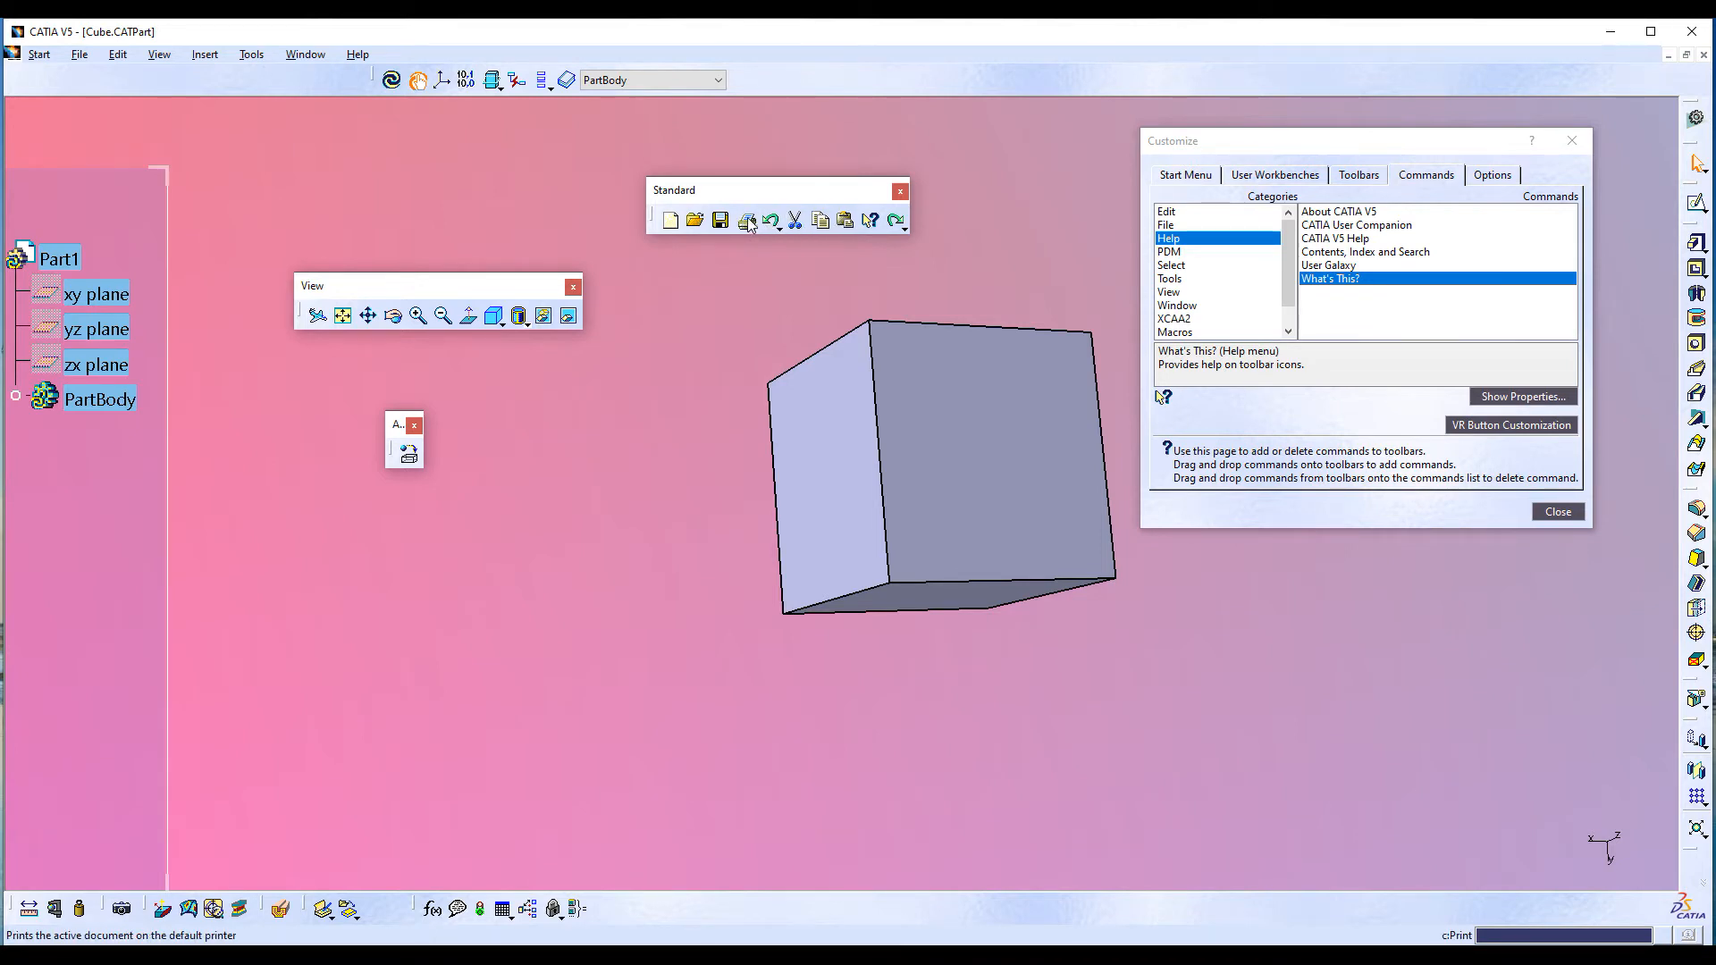
- Place Undo and Redo between Paste and What's This? on the Standard toolbar, and close the Customize dialog
mouse_move(774, 223)
left_mouse_down()
mouse_move(759, 227)
mouse_move(815, 228)
mouse_move(794, 231)
left_mouse_up()
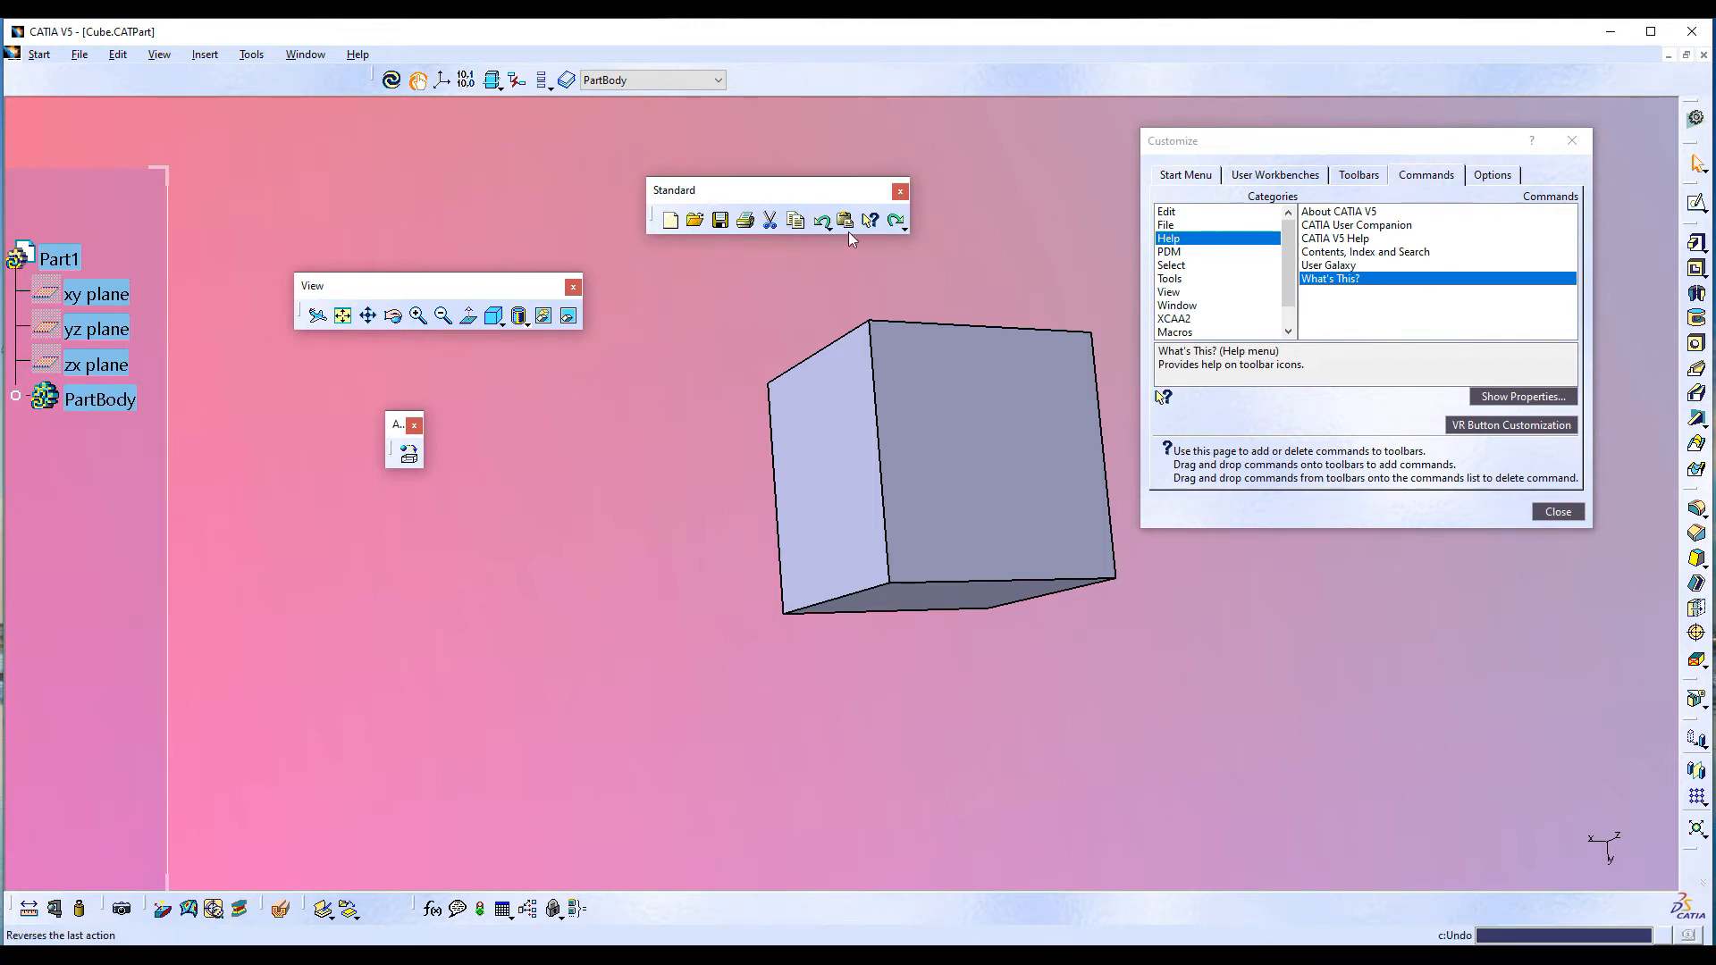
left_click_drag(821, 225, 847, 227)
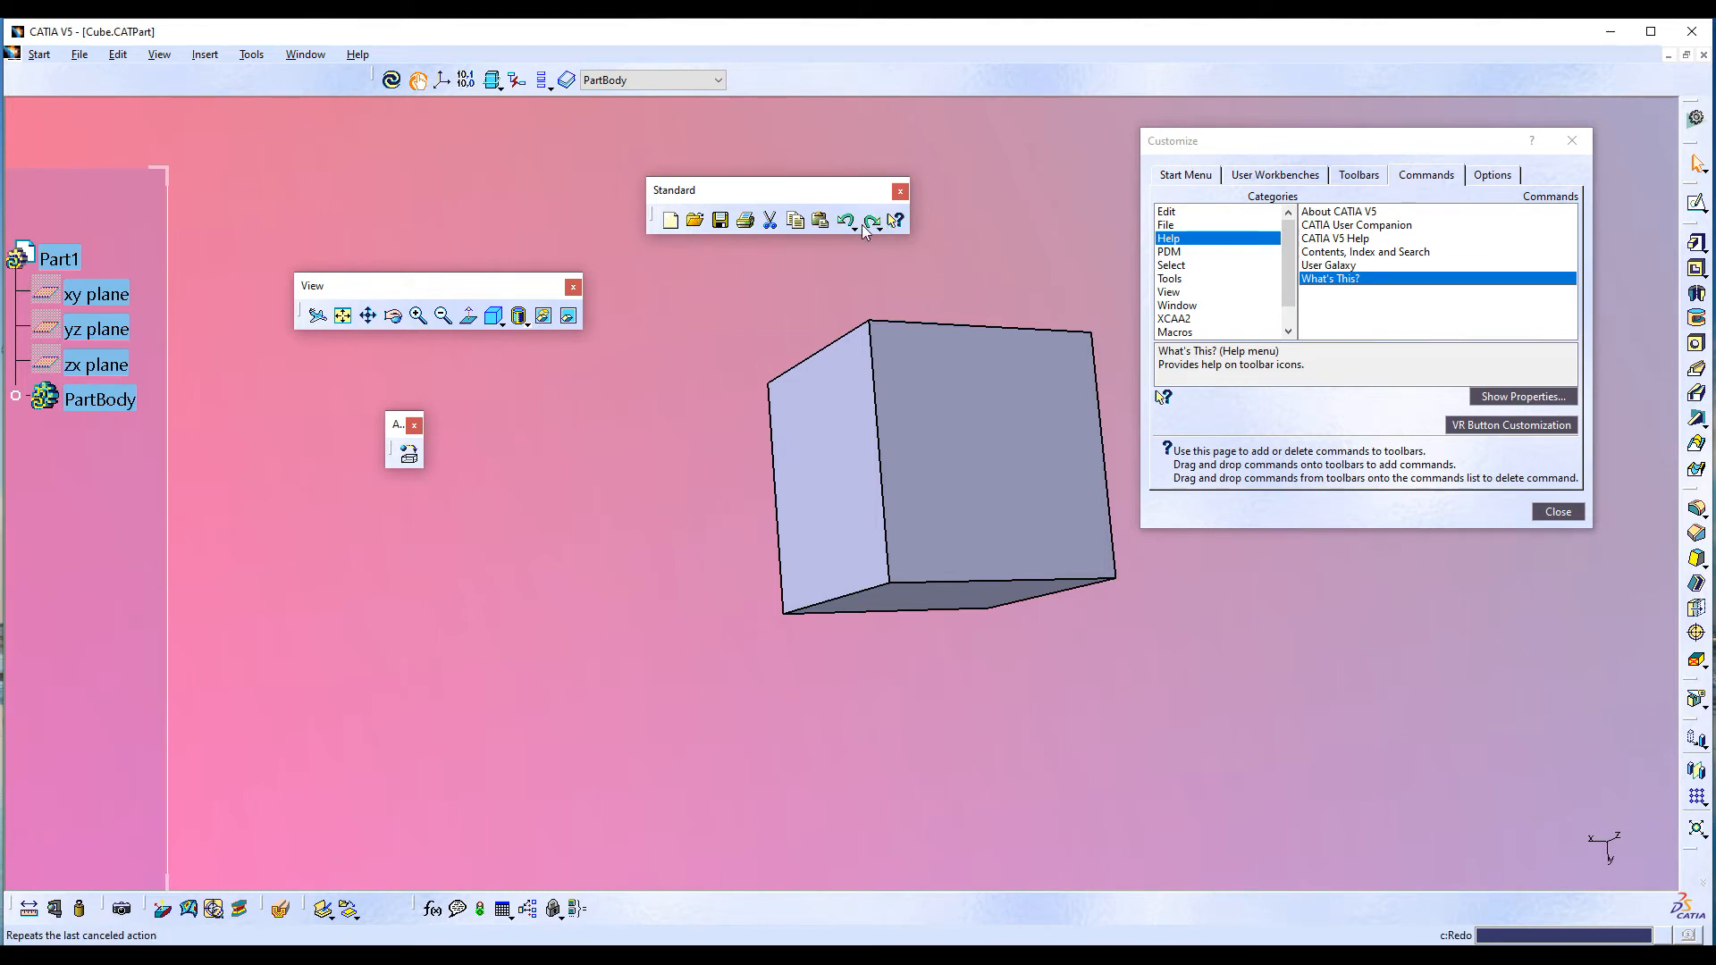
left_click_drag(867, 230, 905, 231)
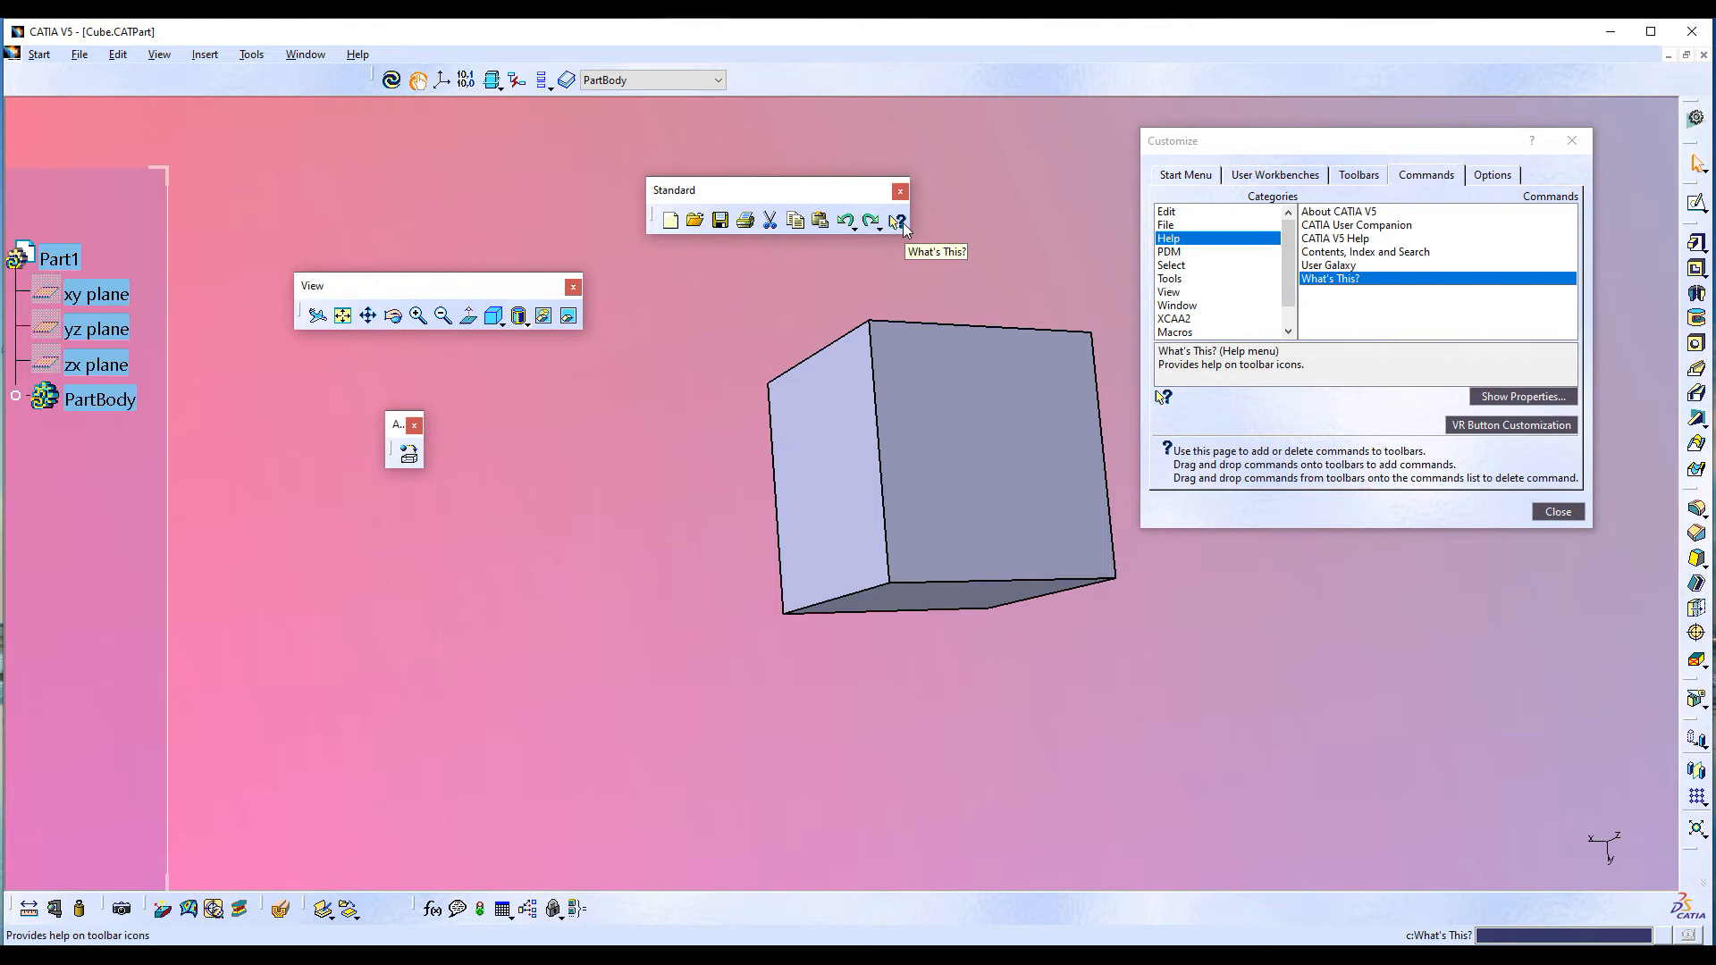
left_click(1556, 512)
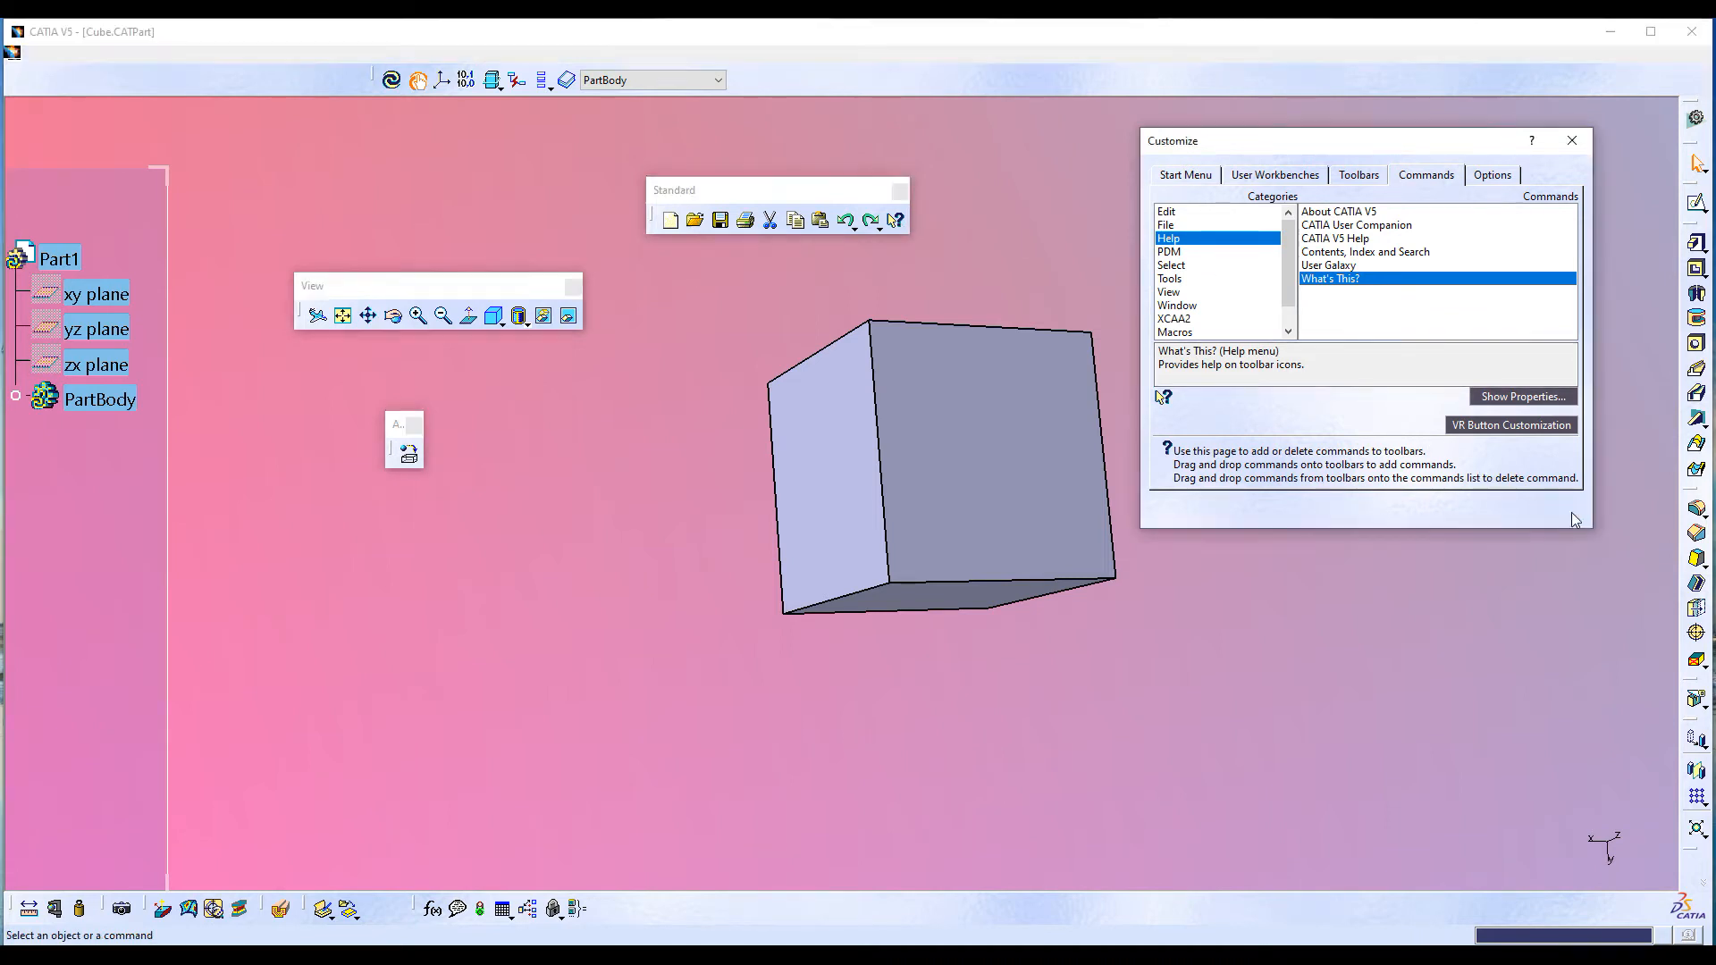
- Dock the Standard toolbar below the menus, the View toolbar beside the PartBody selector, and the small one-command toolbar after the lower row's icons
left_click_drag(651, 221, 17, 83)
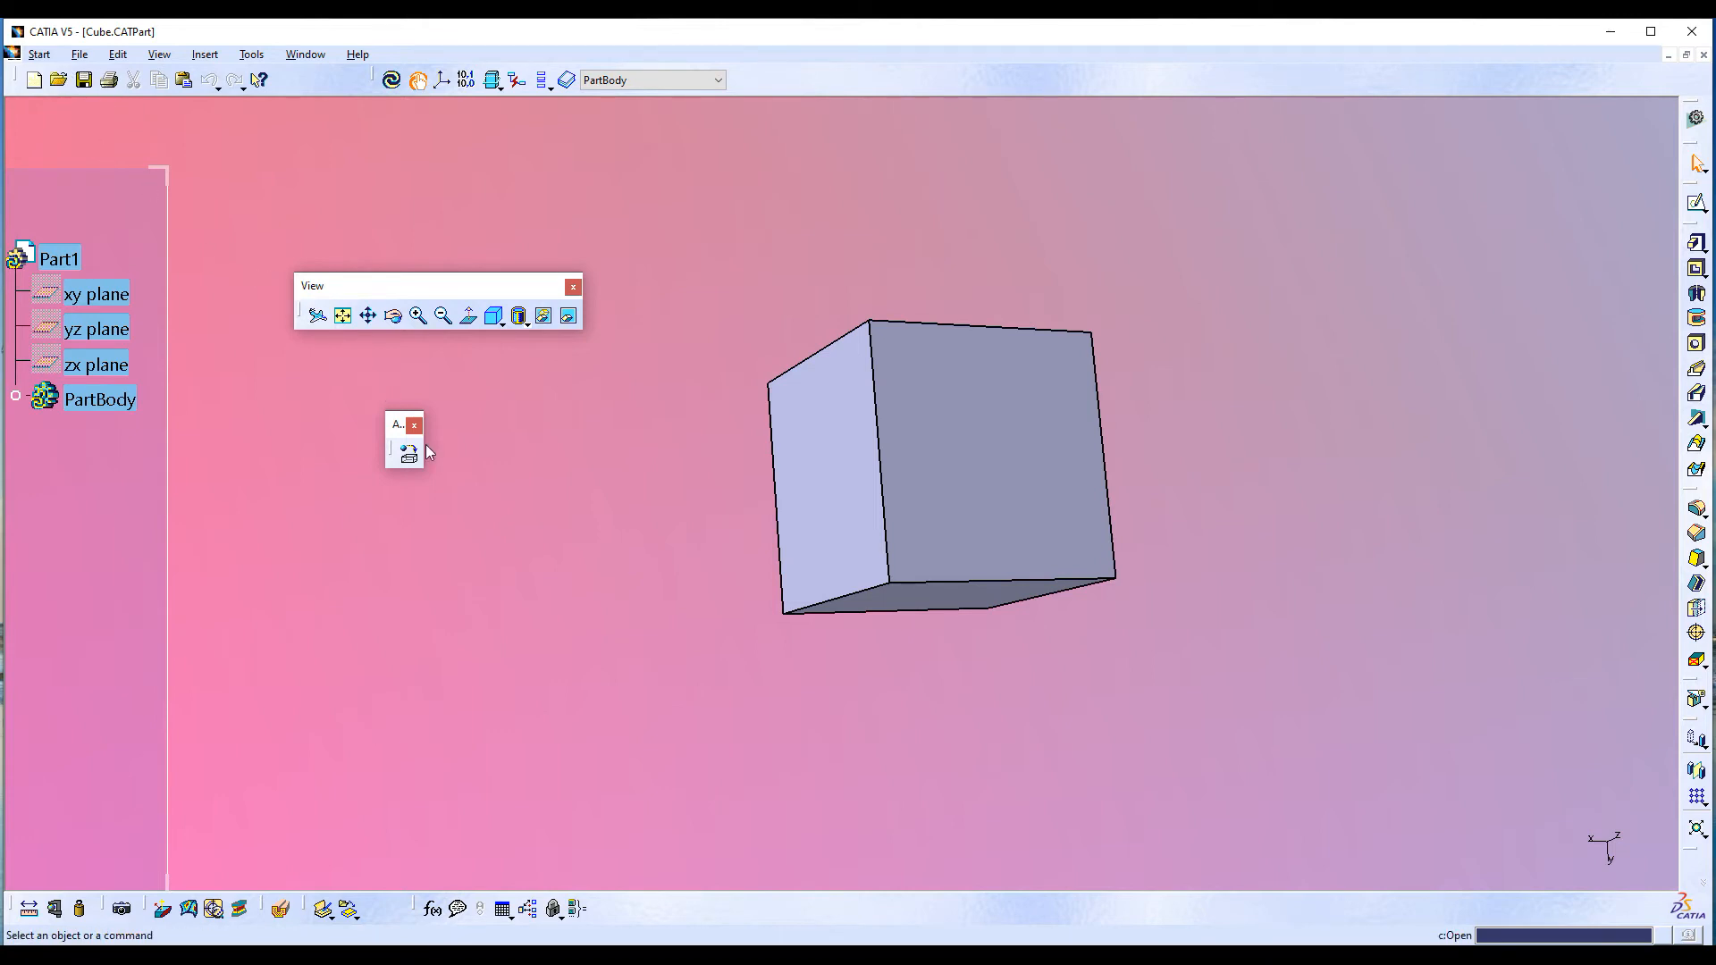
left_click_drag(304, 320, 756, 79)
left_click_drag(390, 451, 621, 904)
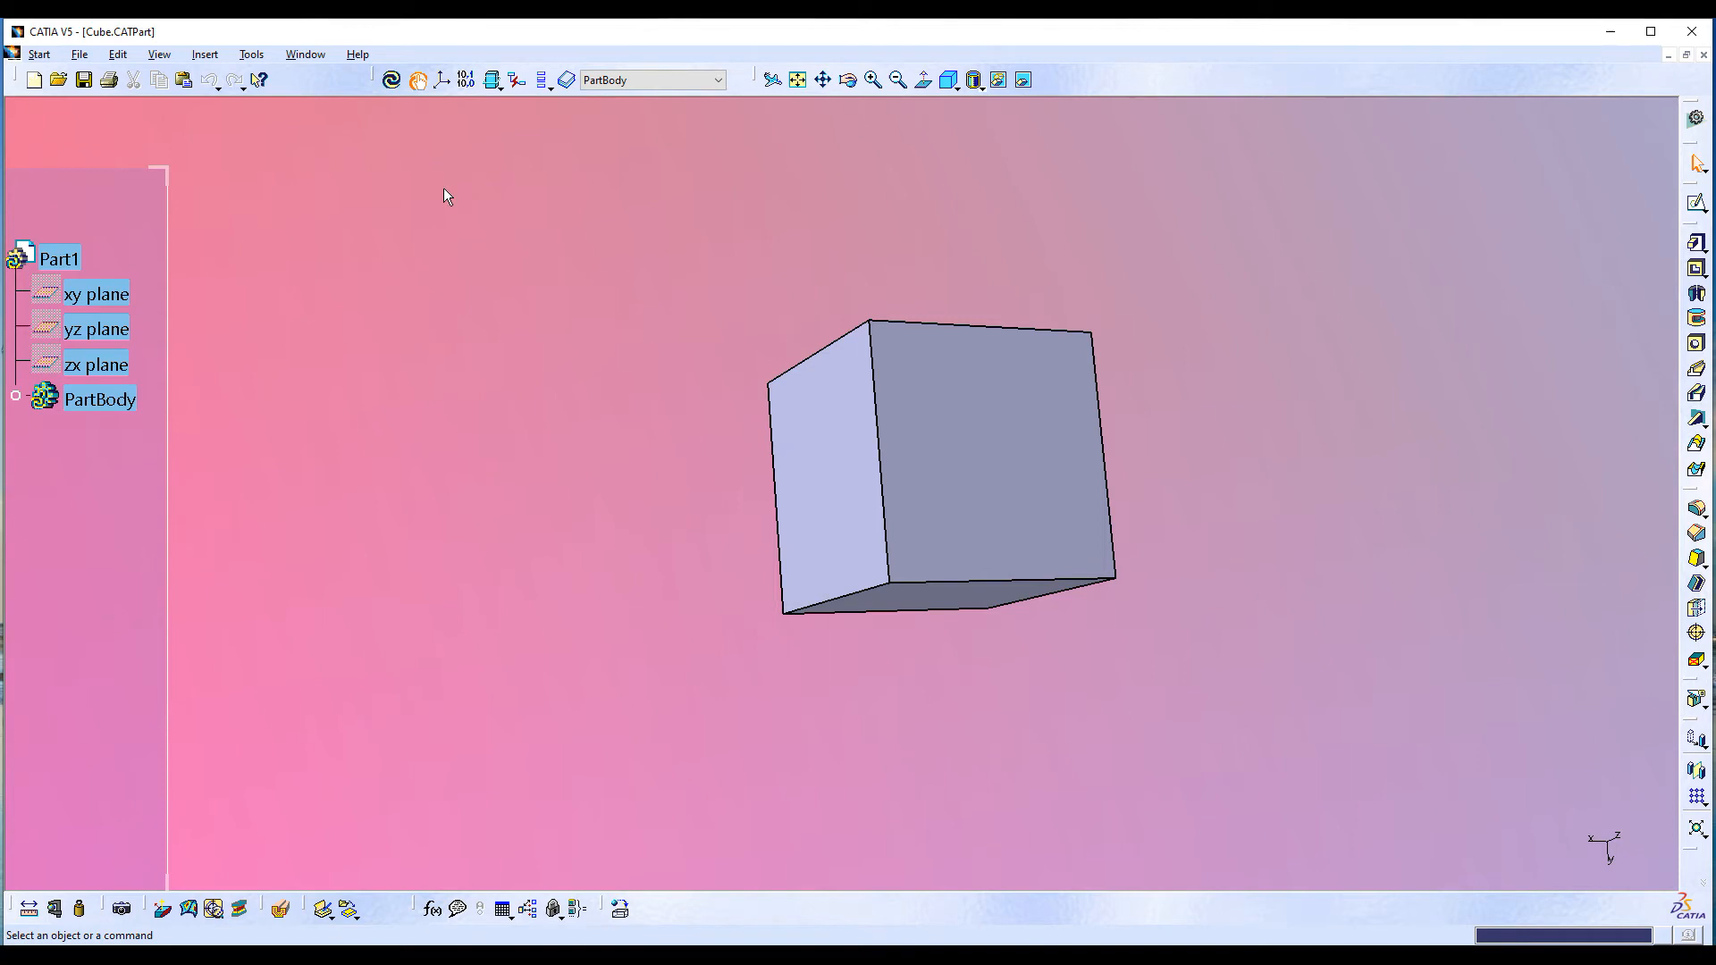
- Reopen the Customize dialog, move it to the free area between the specification tree and the cube, and show its toolbar settings
left_click(253, 56)
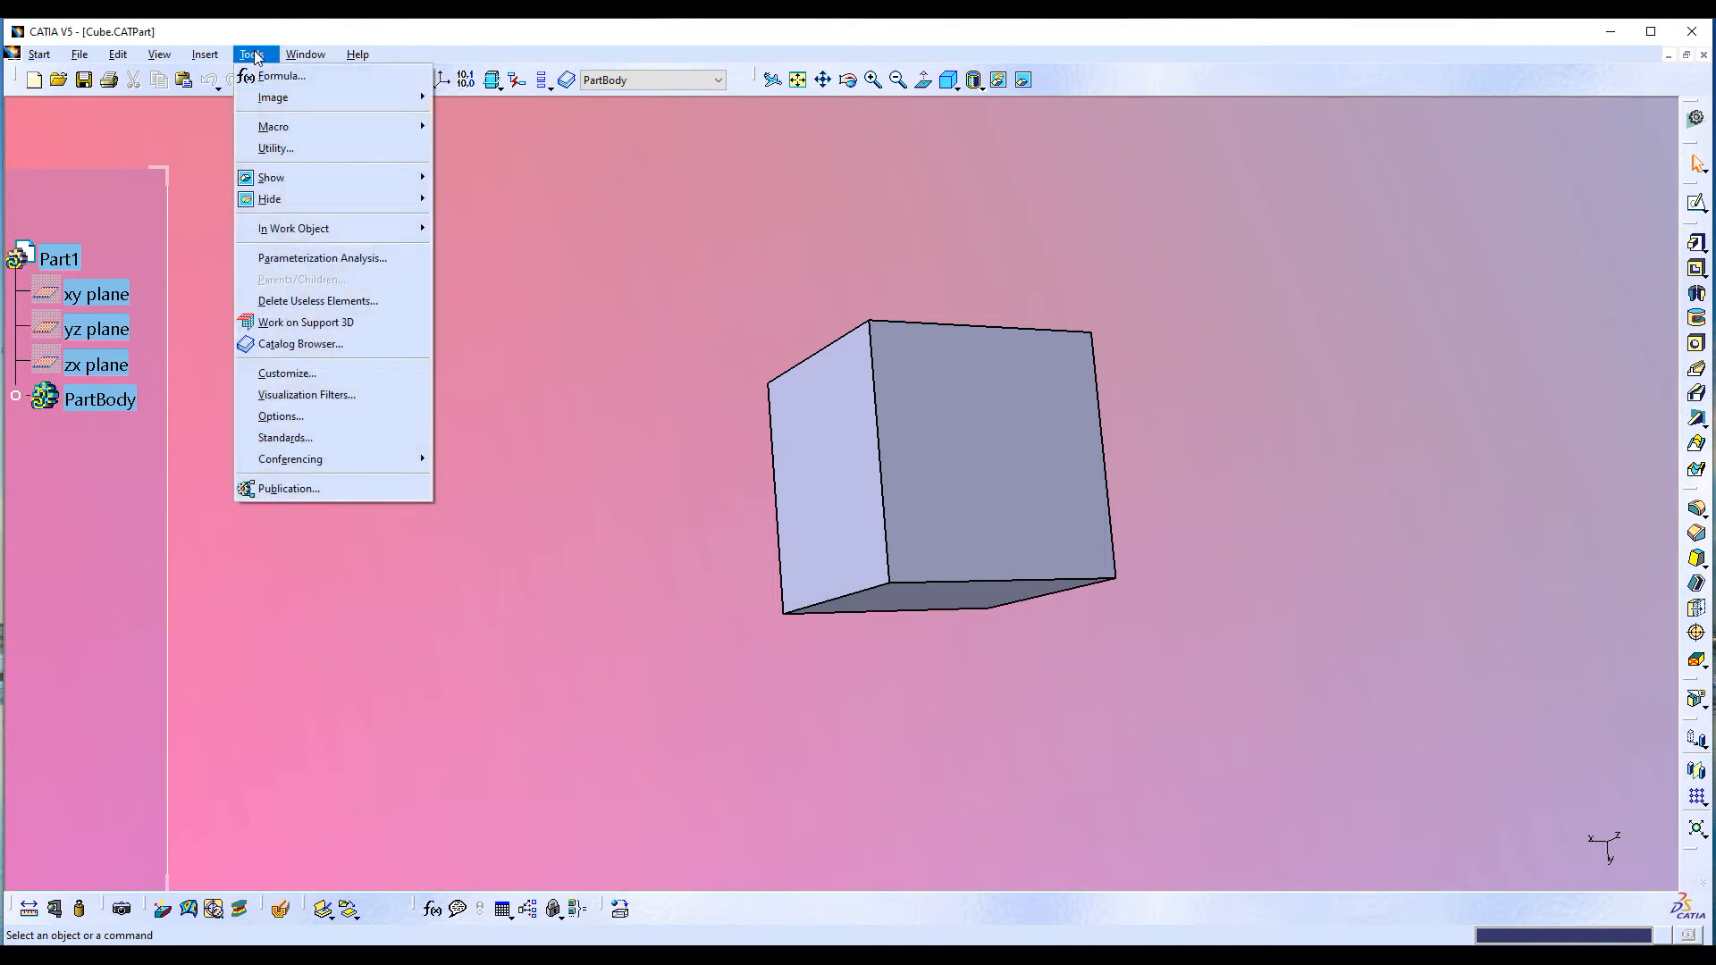
left_click(287, 373)
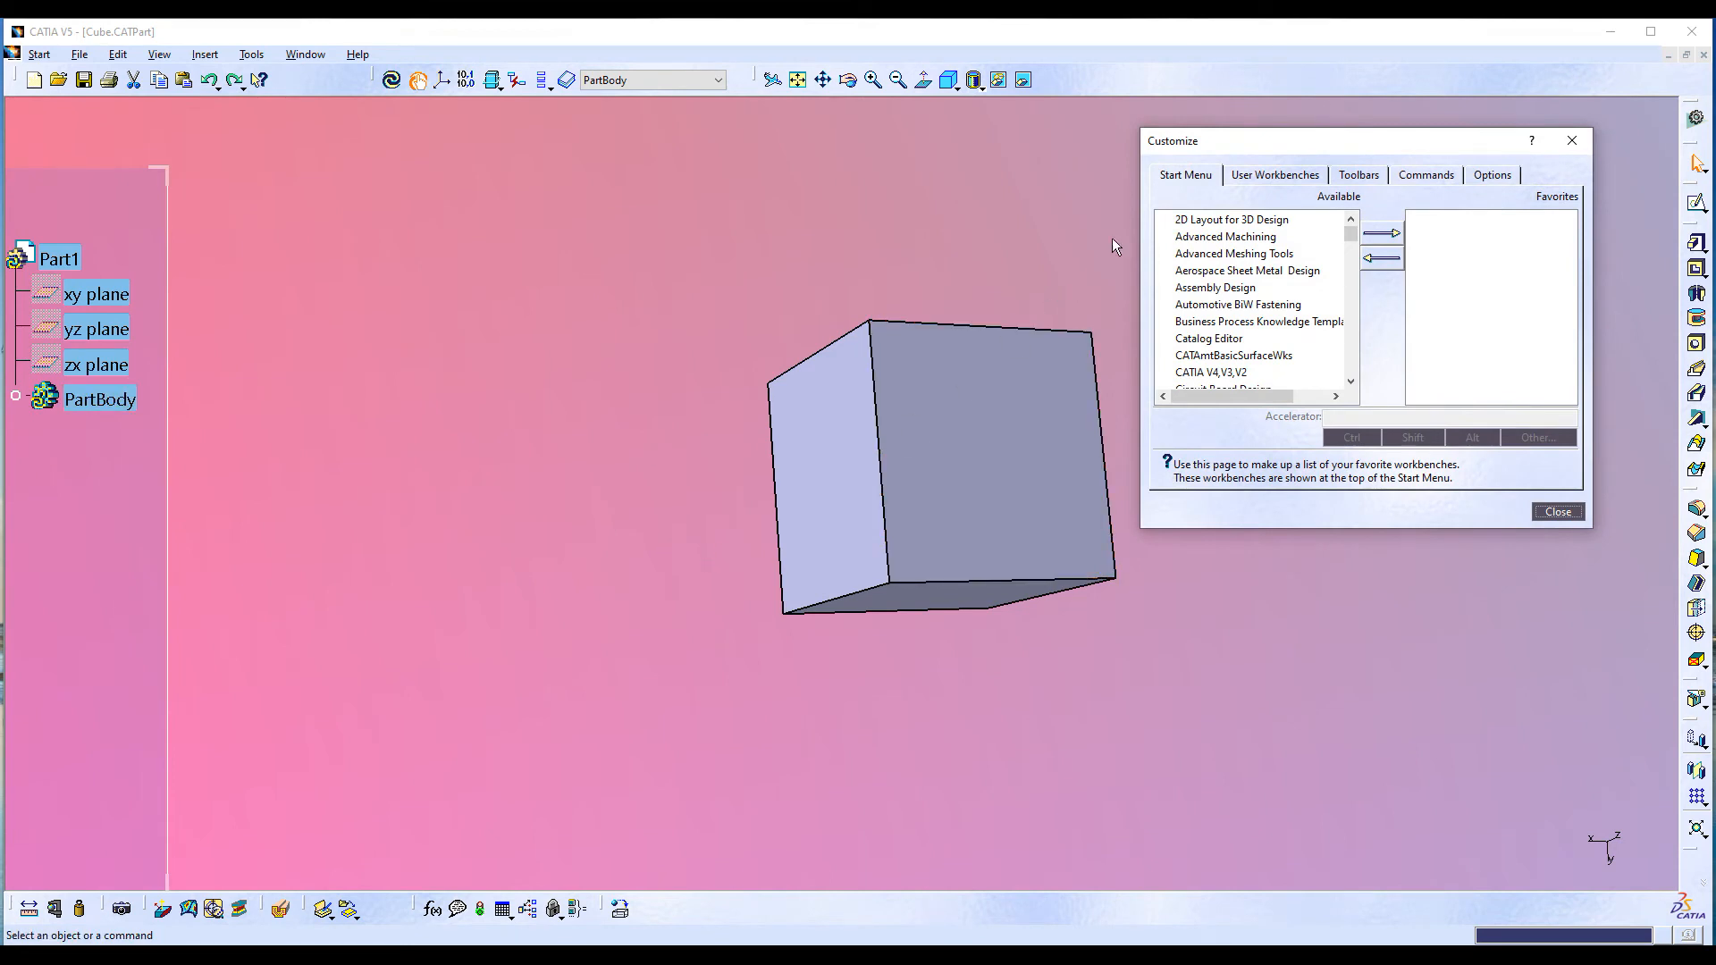
left_click_drag(1265, 145, 448, 185)
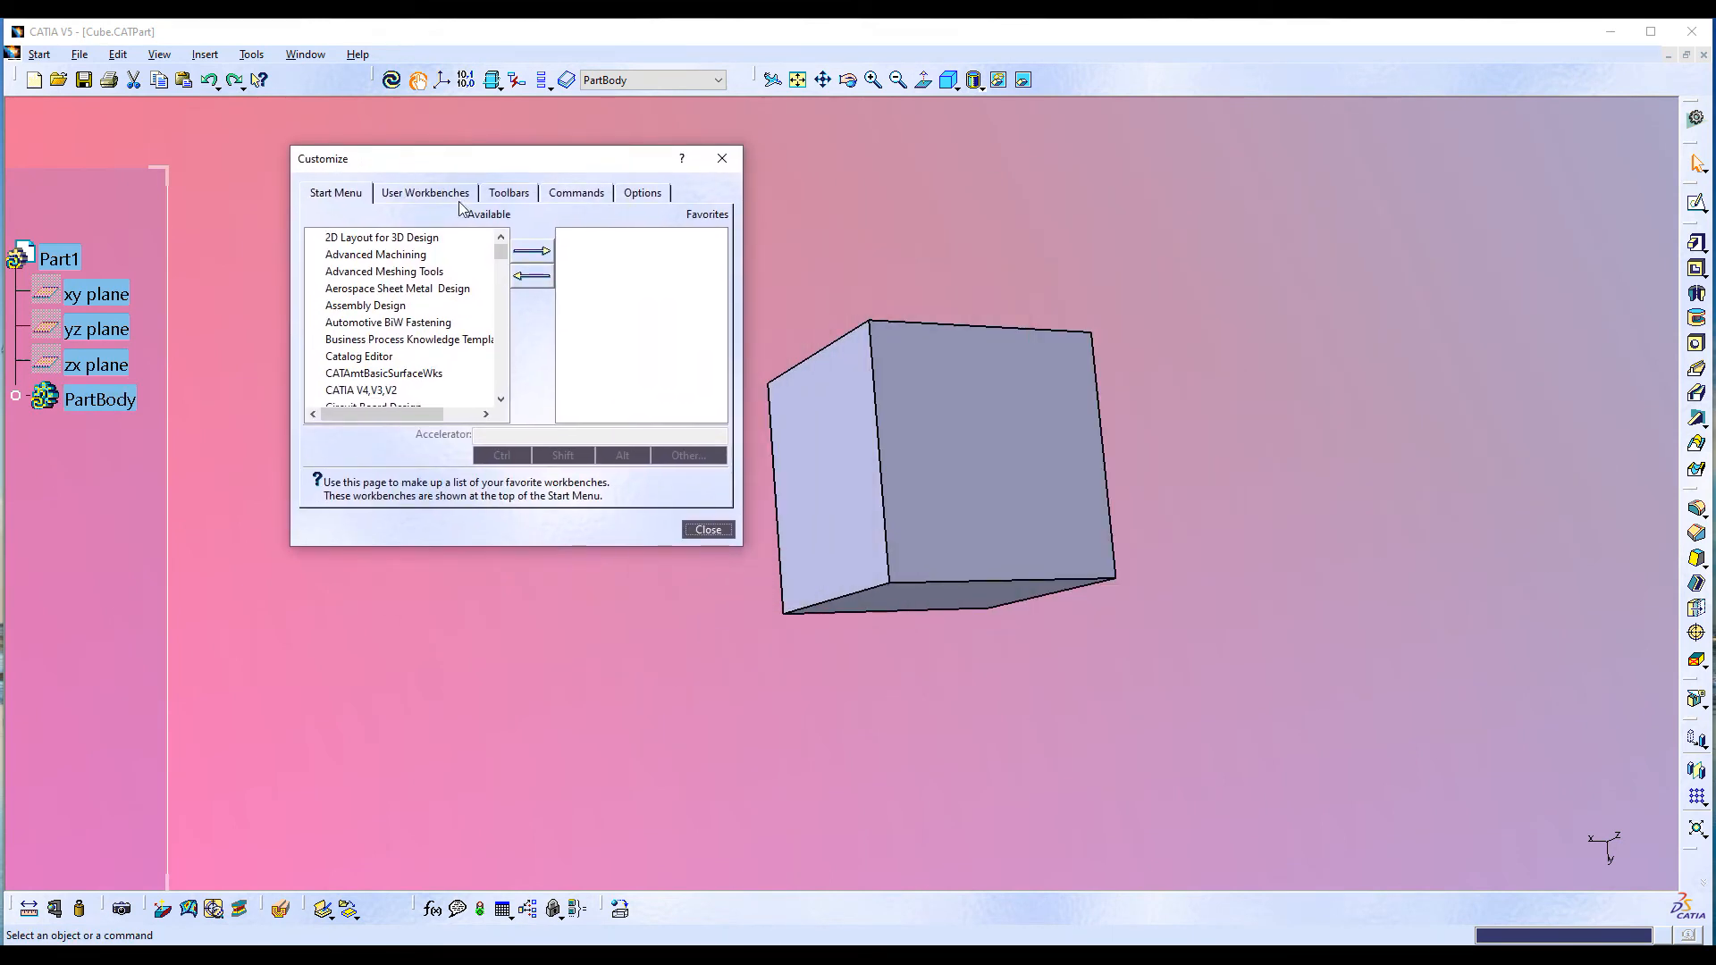
left_click(497, 198)
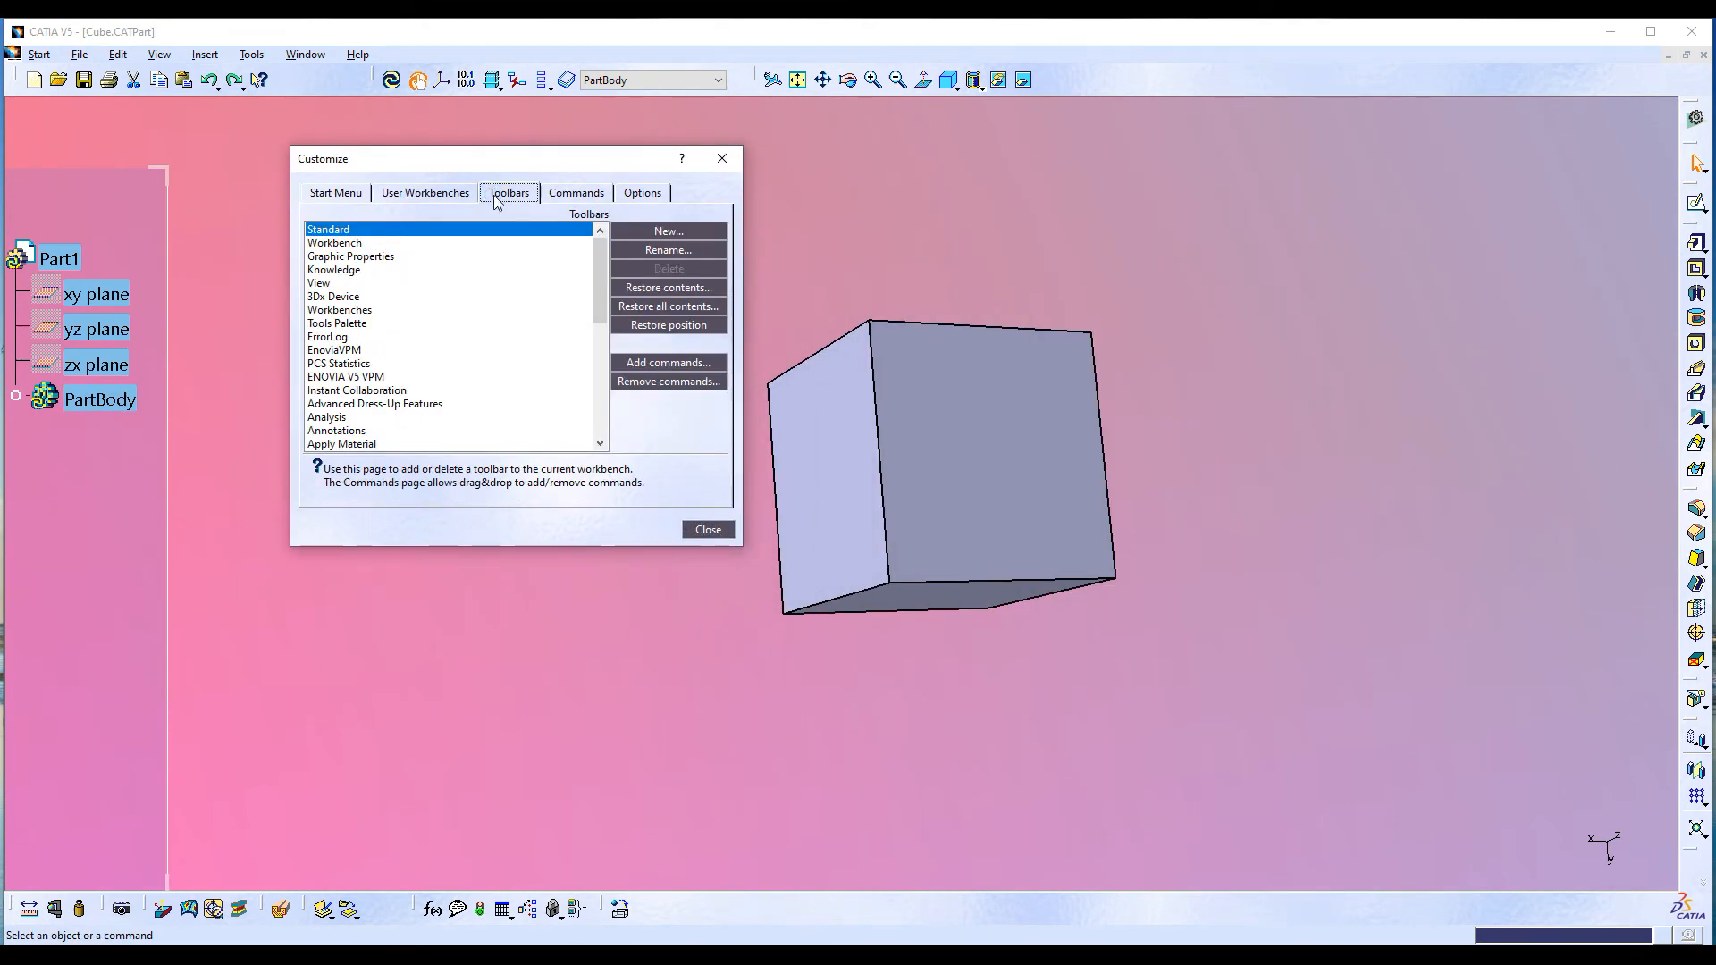
- Create a new toolbar named "NS Save and Close"
left_click(656, 234)
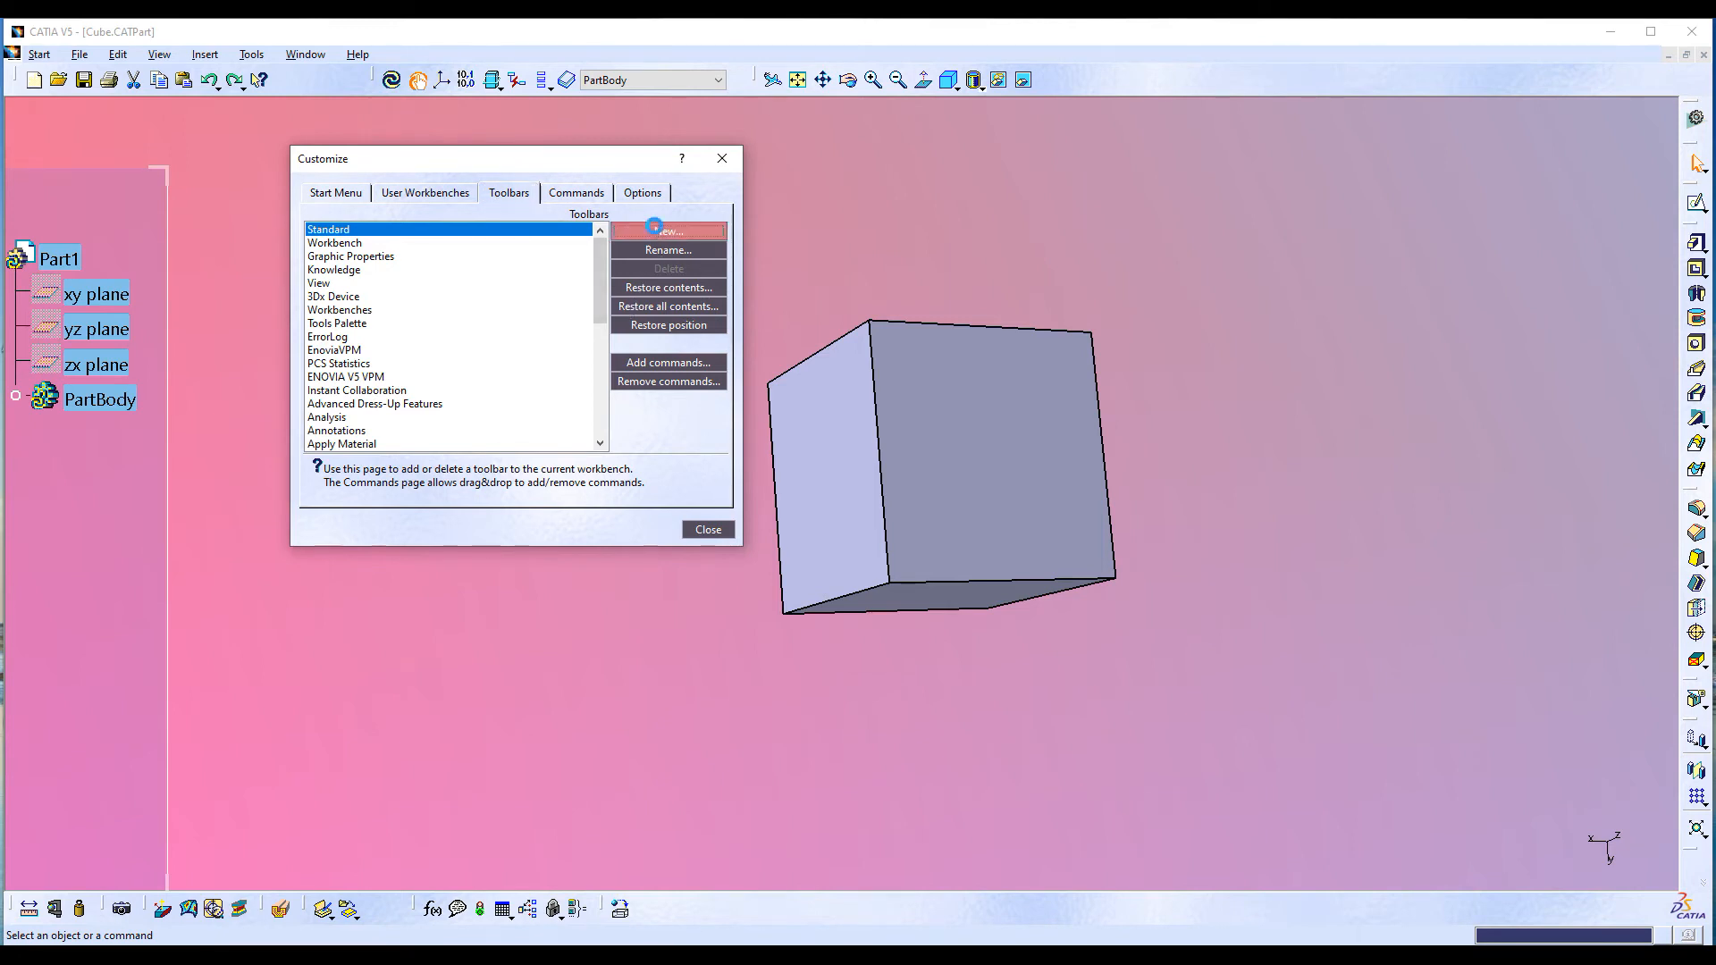
left_click_drag(979, 426, 1319, 447)
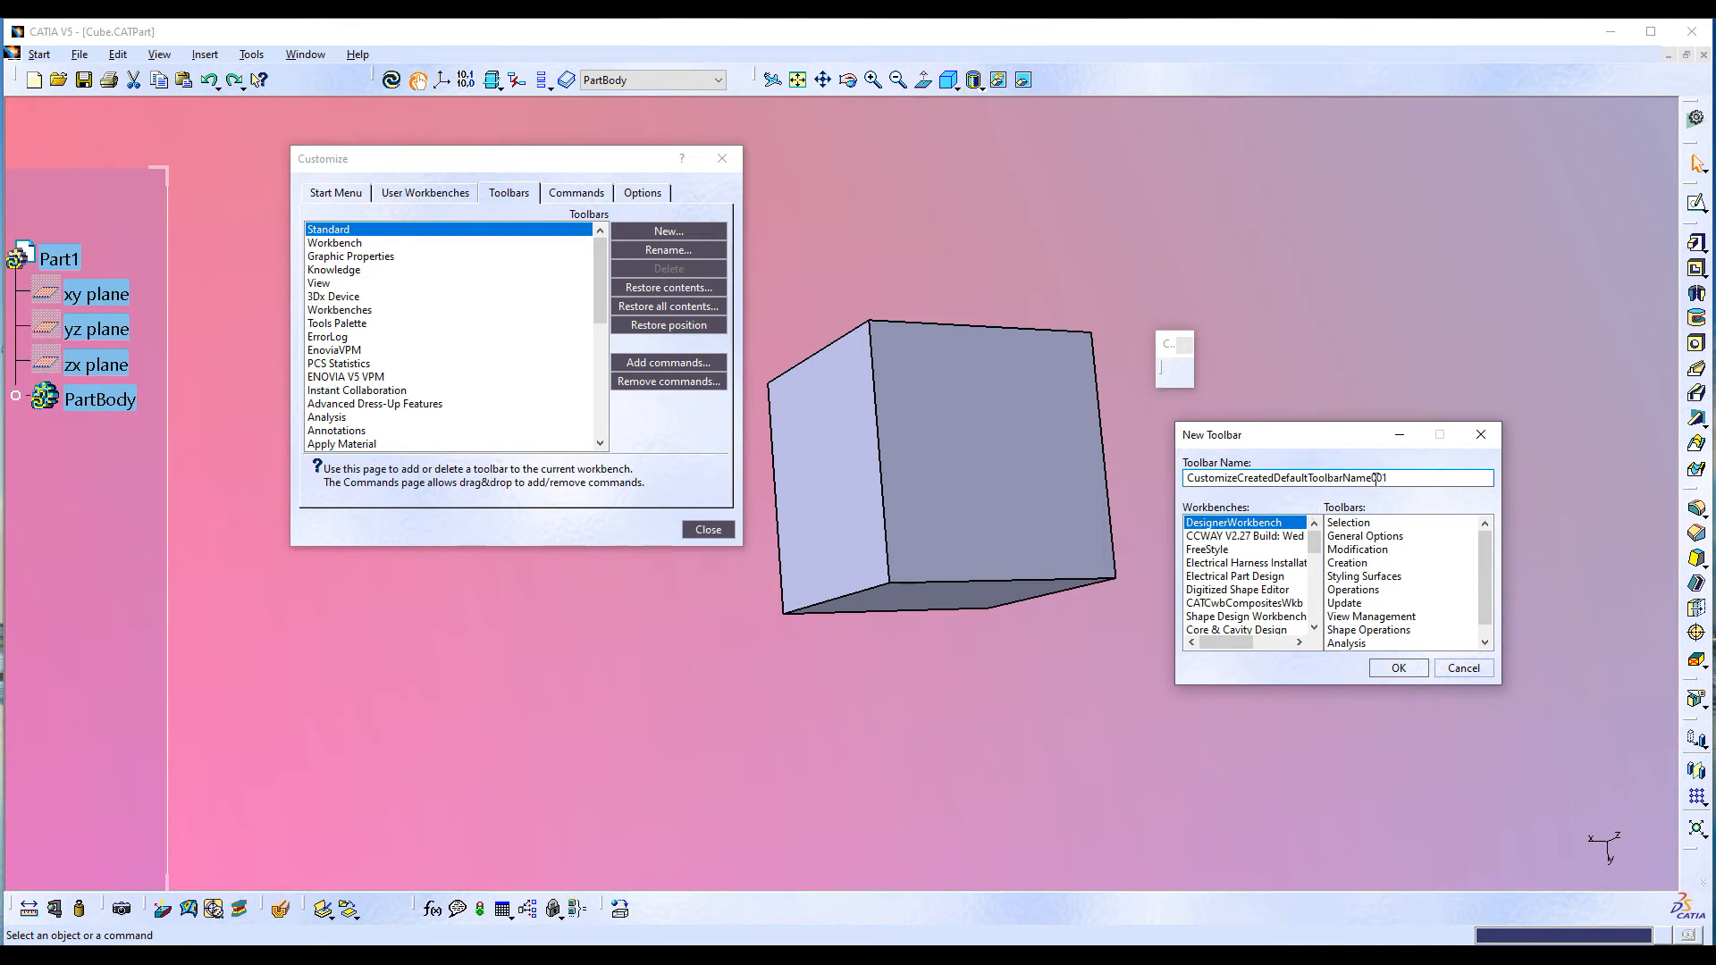
left_click_drag(1399, 478, 1127, 425)
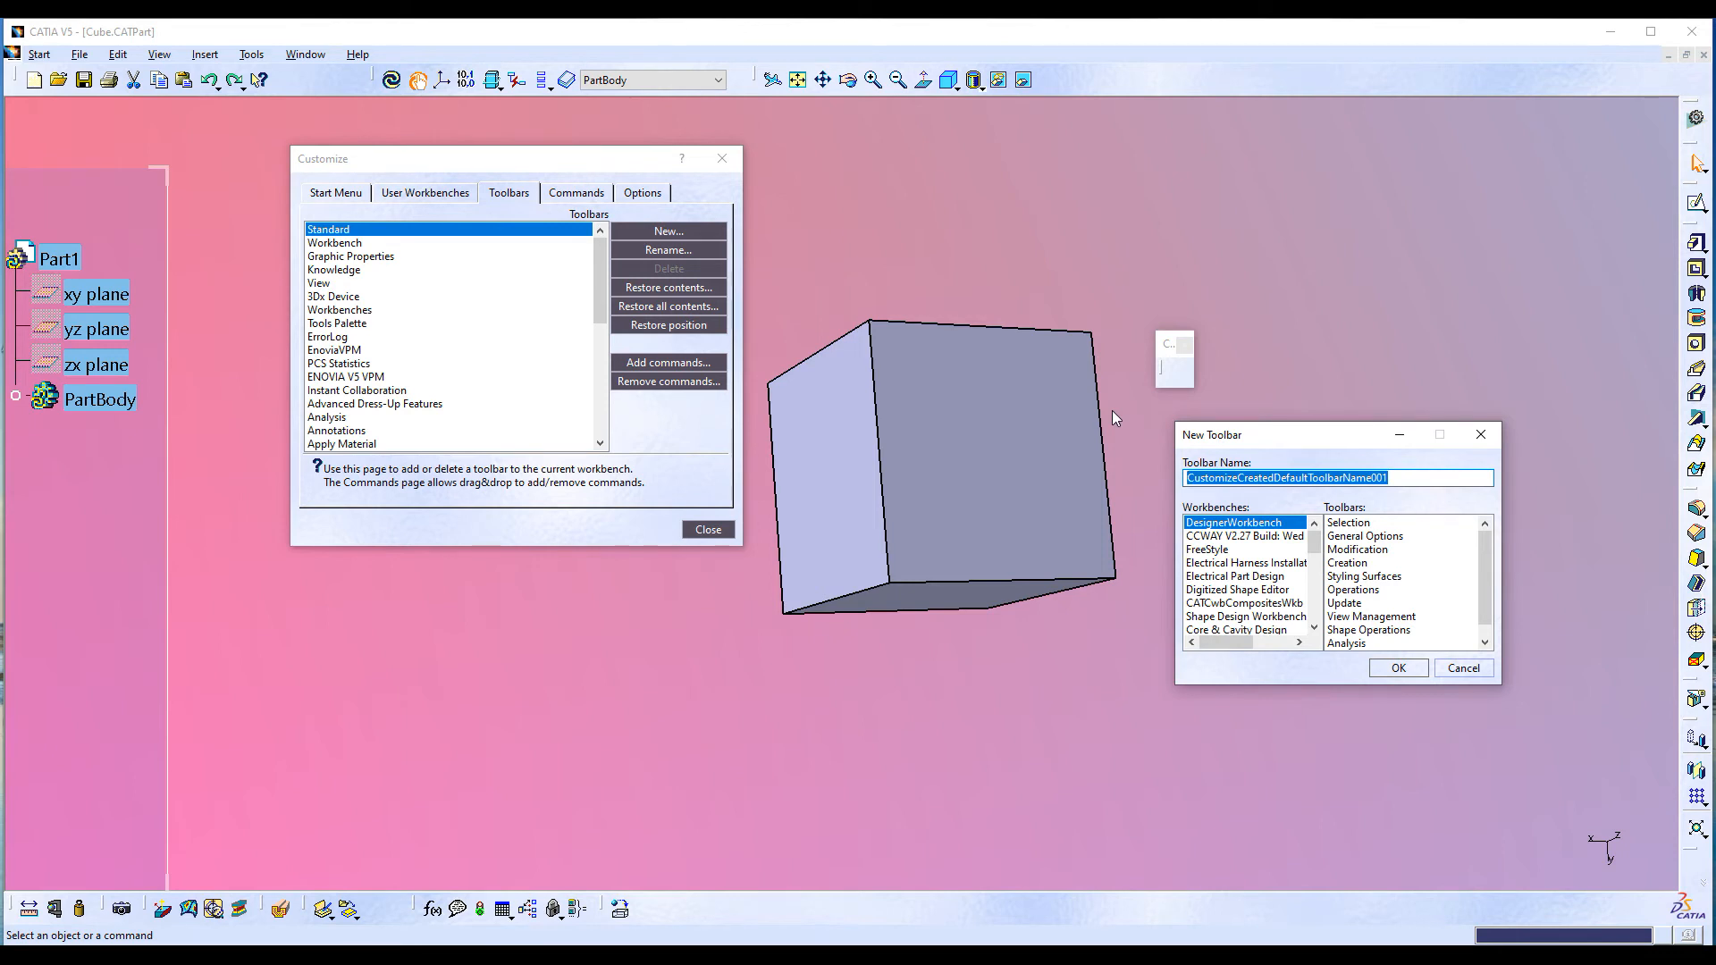
type("NS")
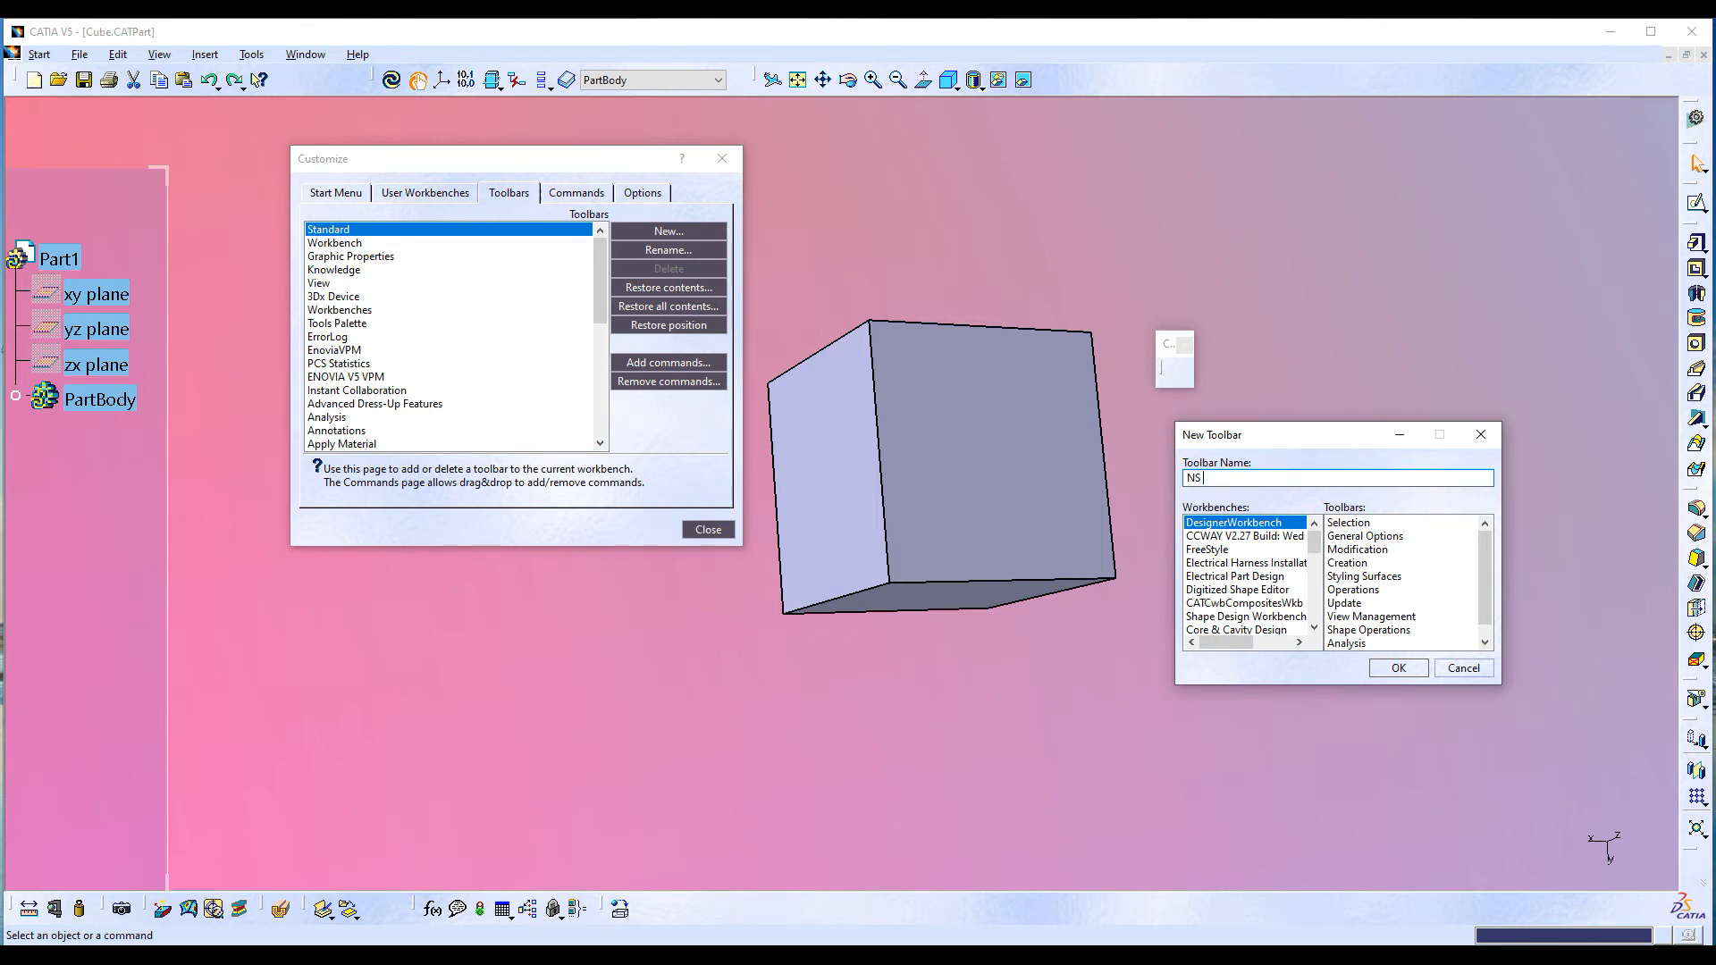
type(" Save and Close")
left_click(1400, 668)
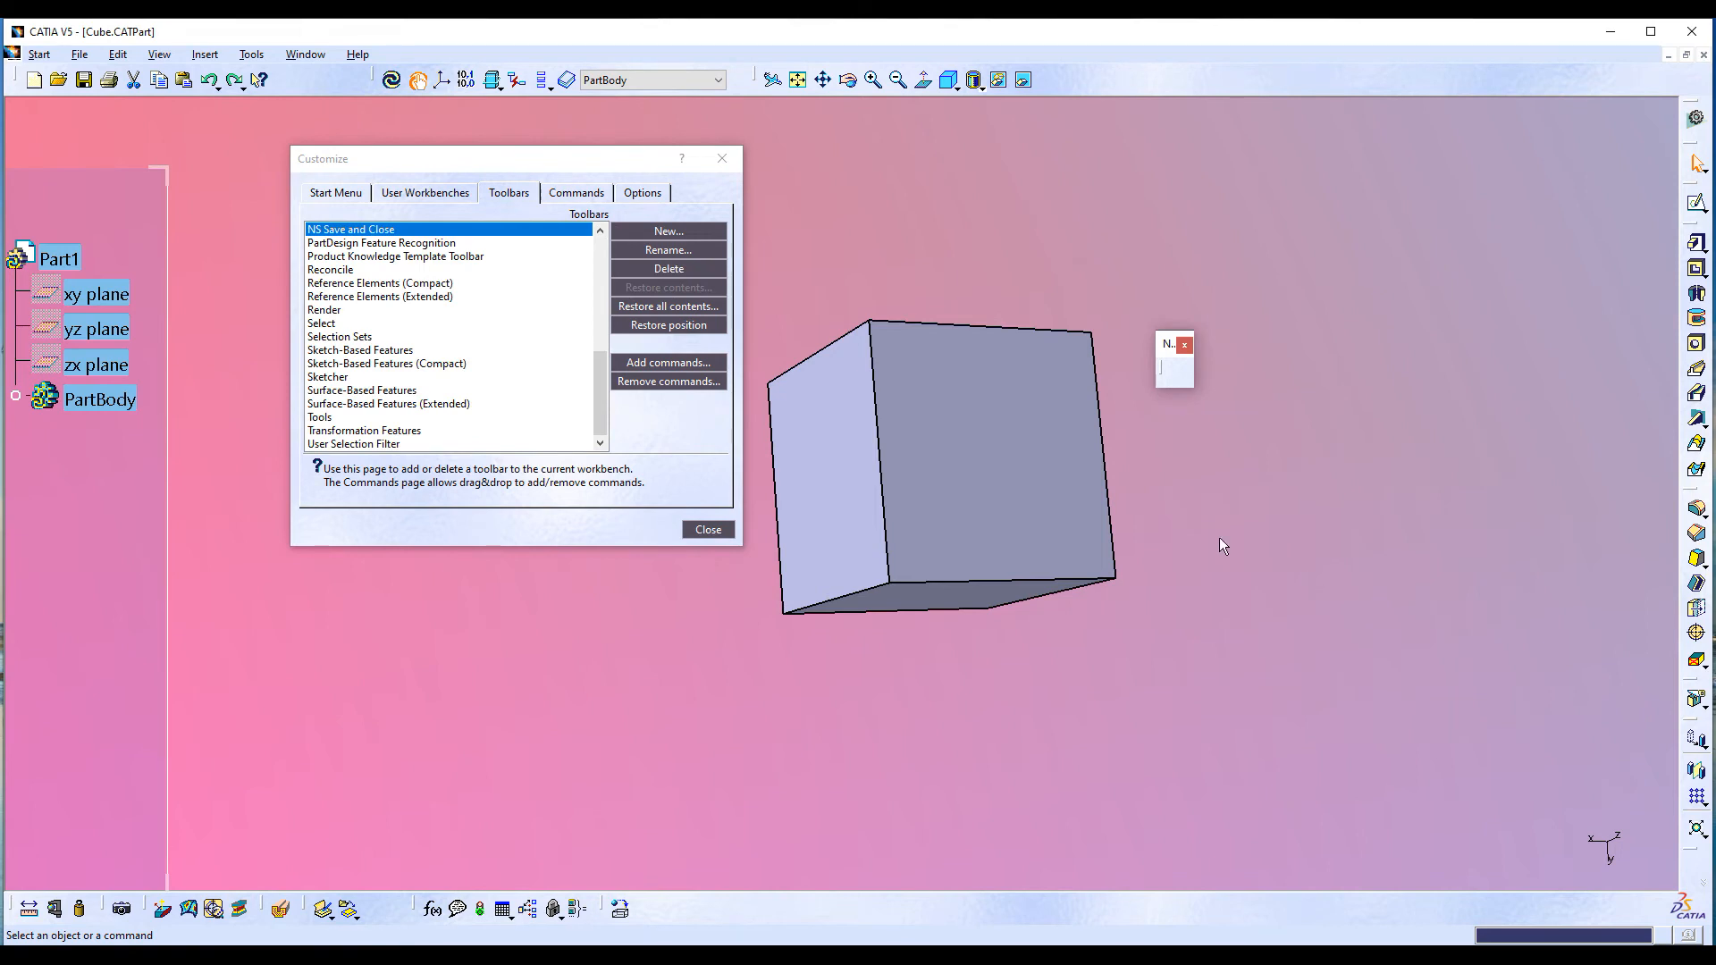
- Move the empty NS Save and Close toolbar further away from the cube and add the File category's Close command to it
left_click_drag(1155, 345, 1297, 437)
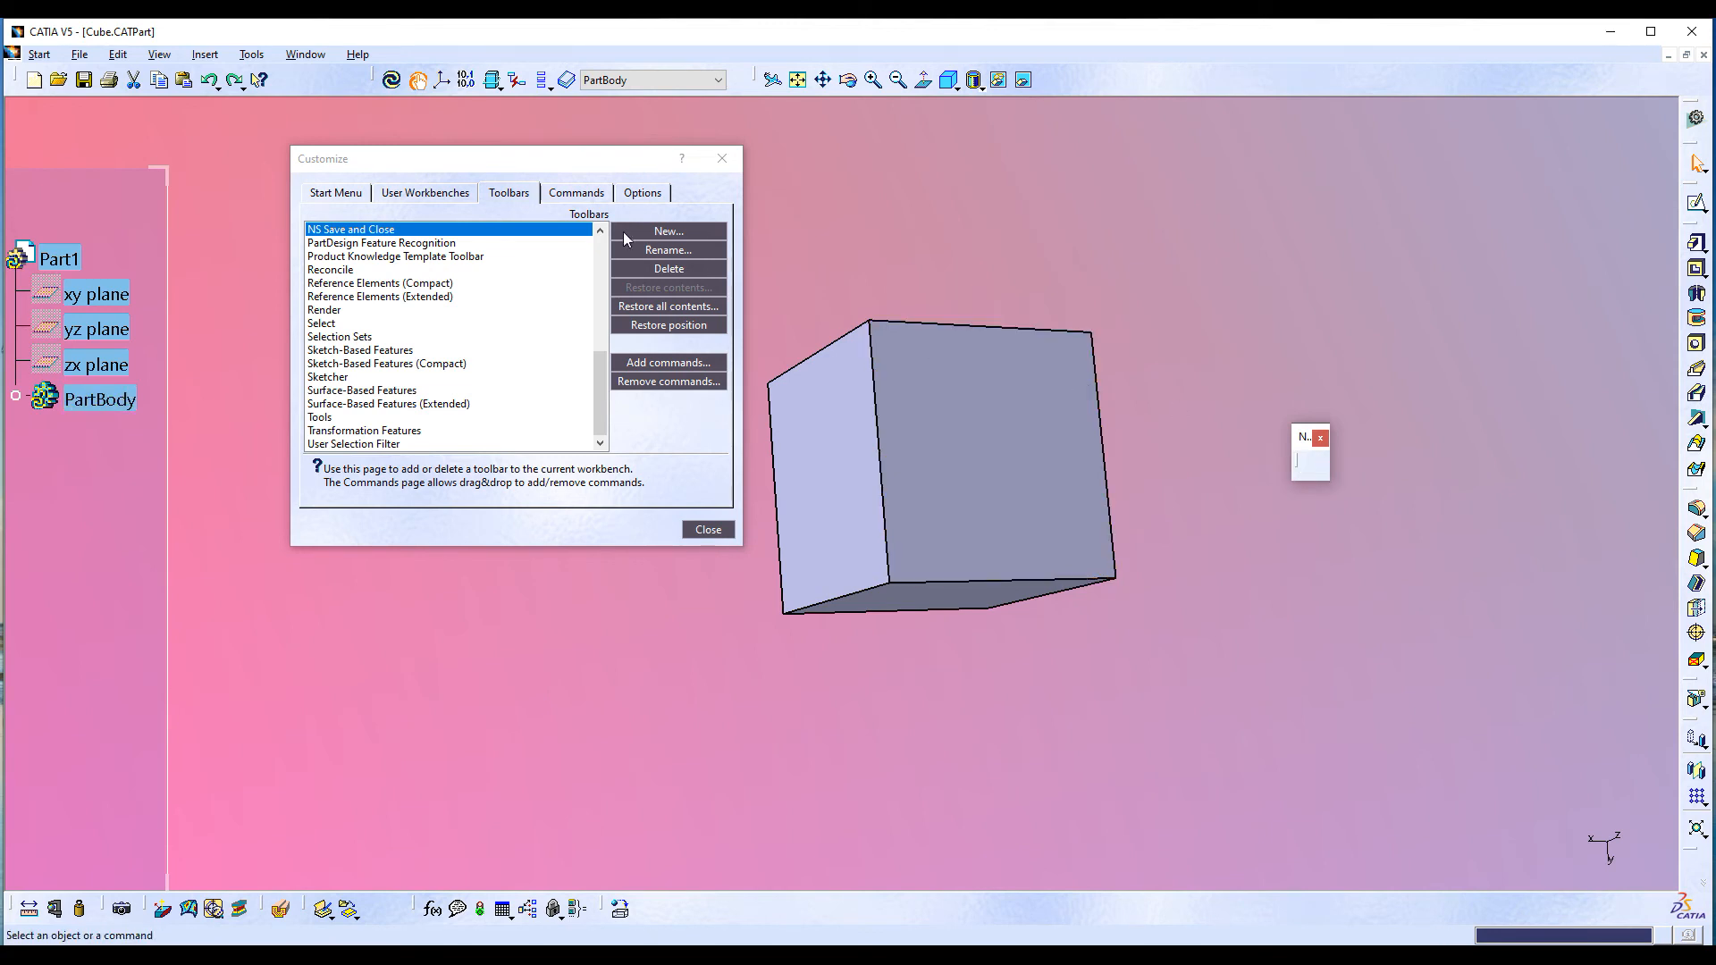
left_click(577, 195)
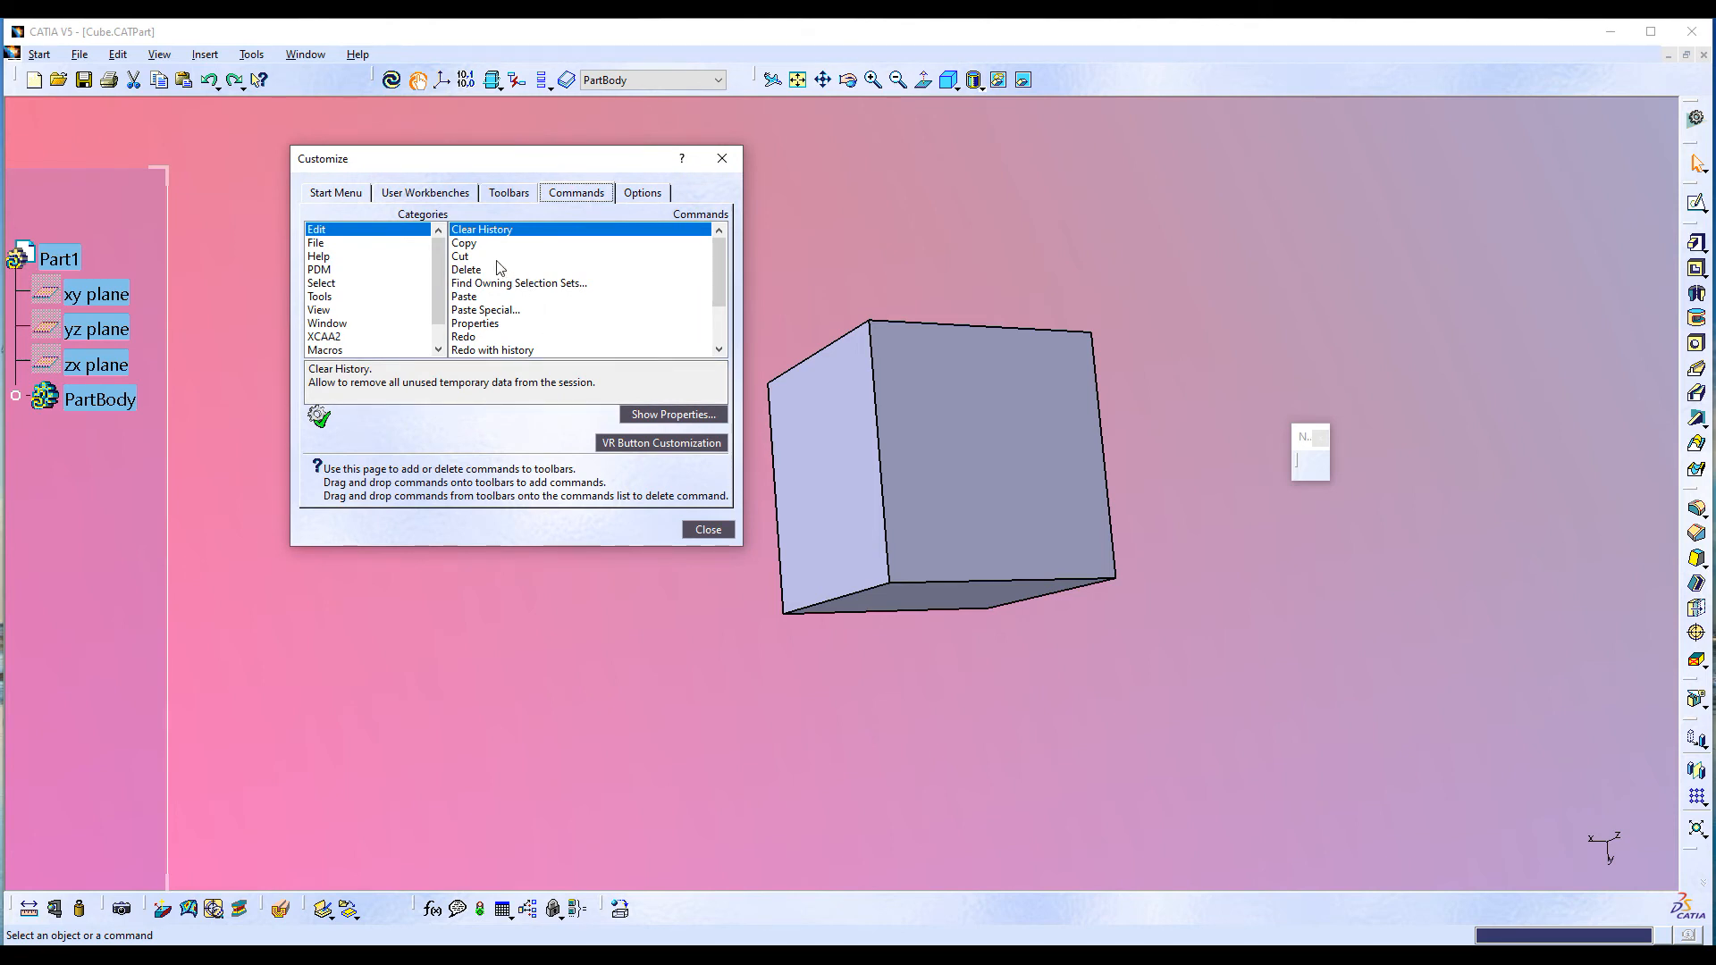
scroll(500, 308, "down", 1)
scroll(501, 308, "up", 1)
left_click(313, 242)
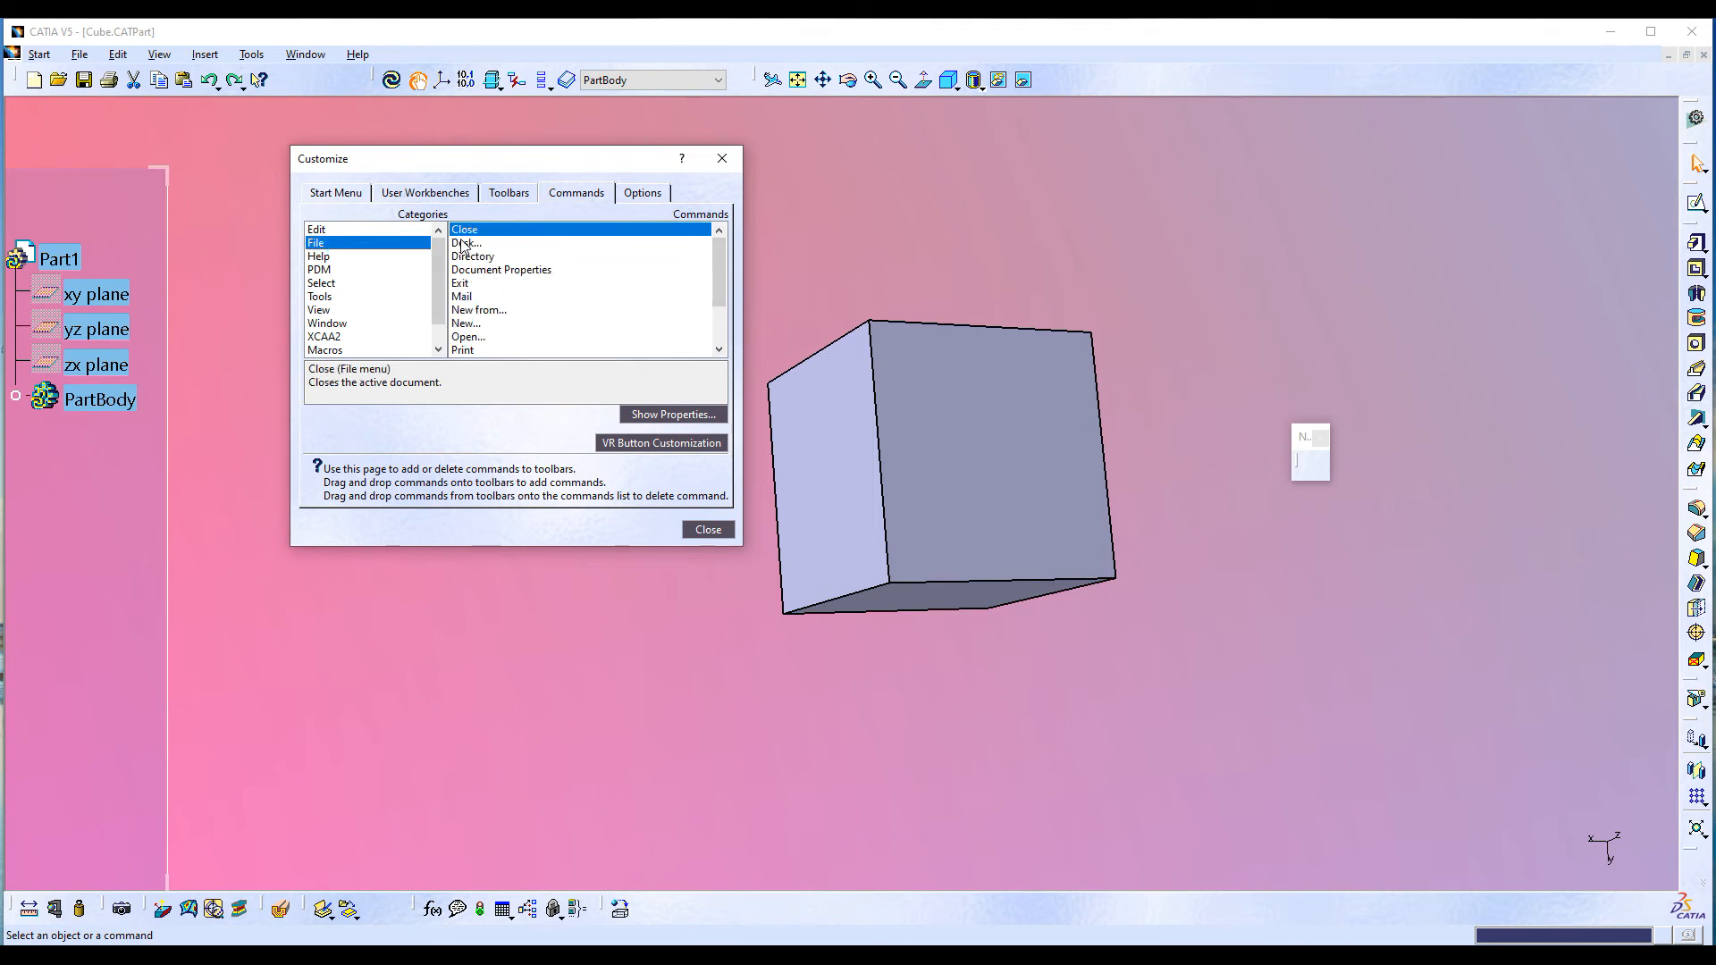
left_click_drag(465, 230, 1315, 465)
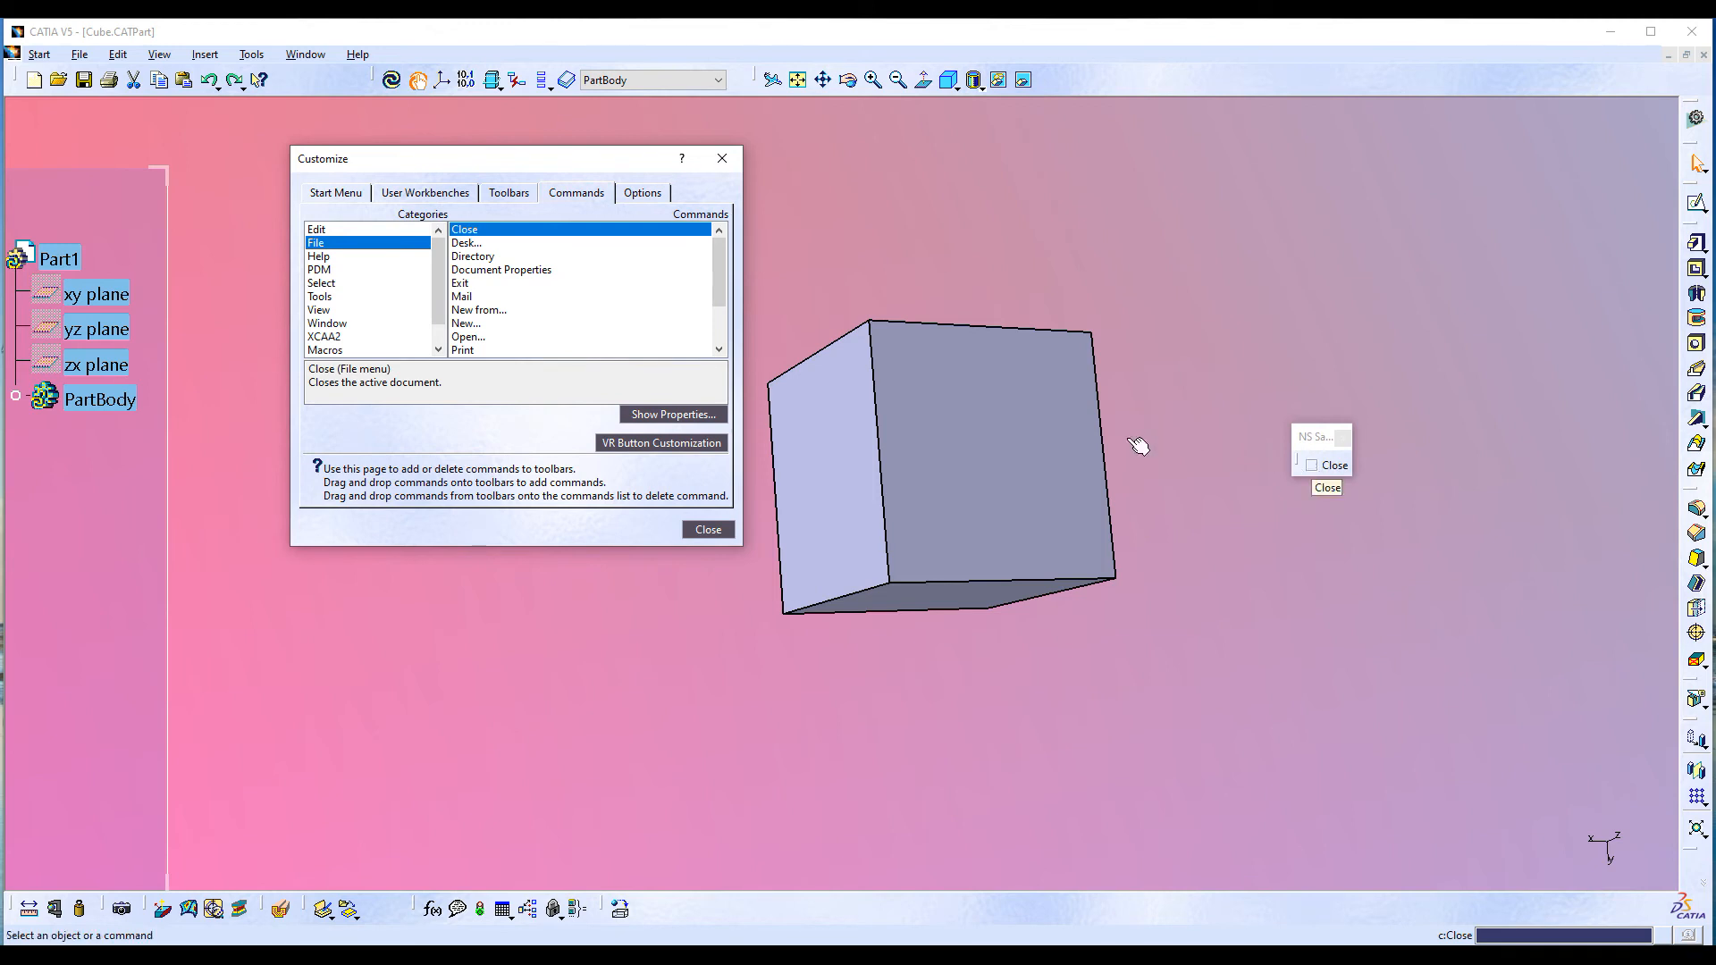
- Add the File category's Save command before Close on the NS Save and Close toolbar
scroll(487, 312, "down", 1)
scroll(485, 313, "down", 1)
left_click(461, 309)
left_click_drag(460, 309, 1328, 459)
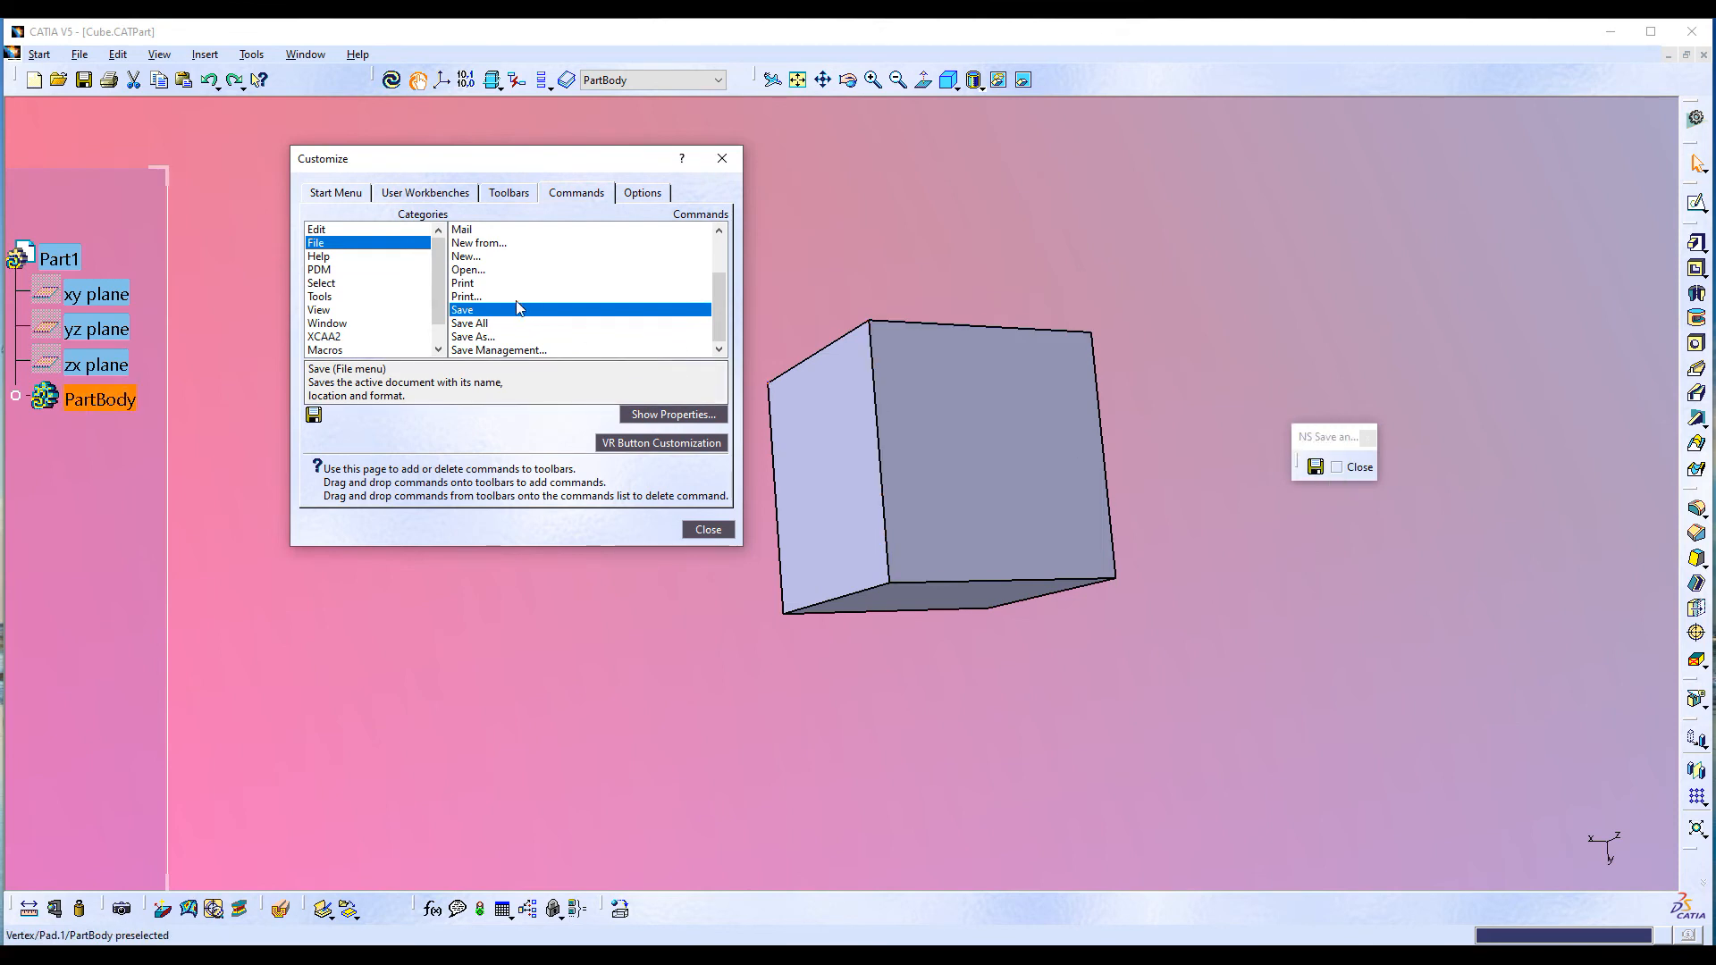
- Add the View category's iso command between Save and Close on the NS Save and Close toolbar
scroll(517, 308, "up", 2)
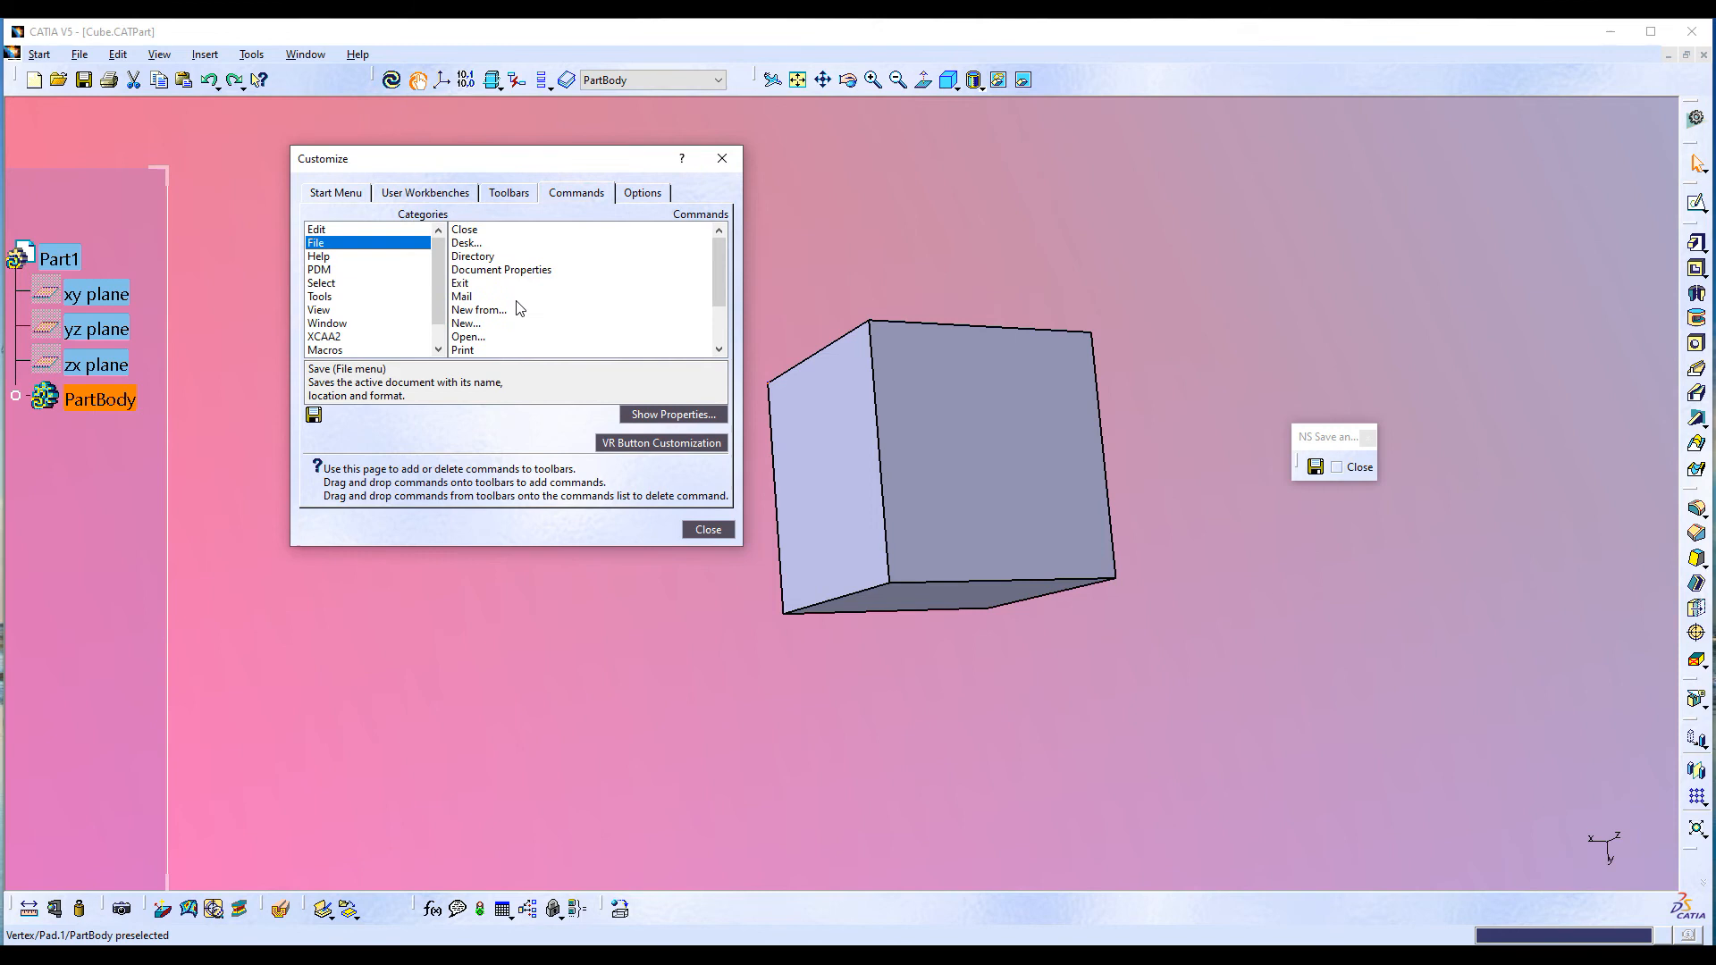
left_click(326, 310)
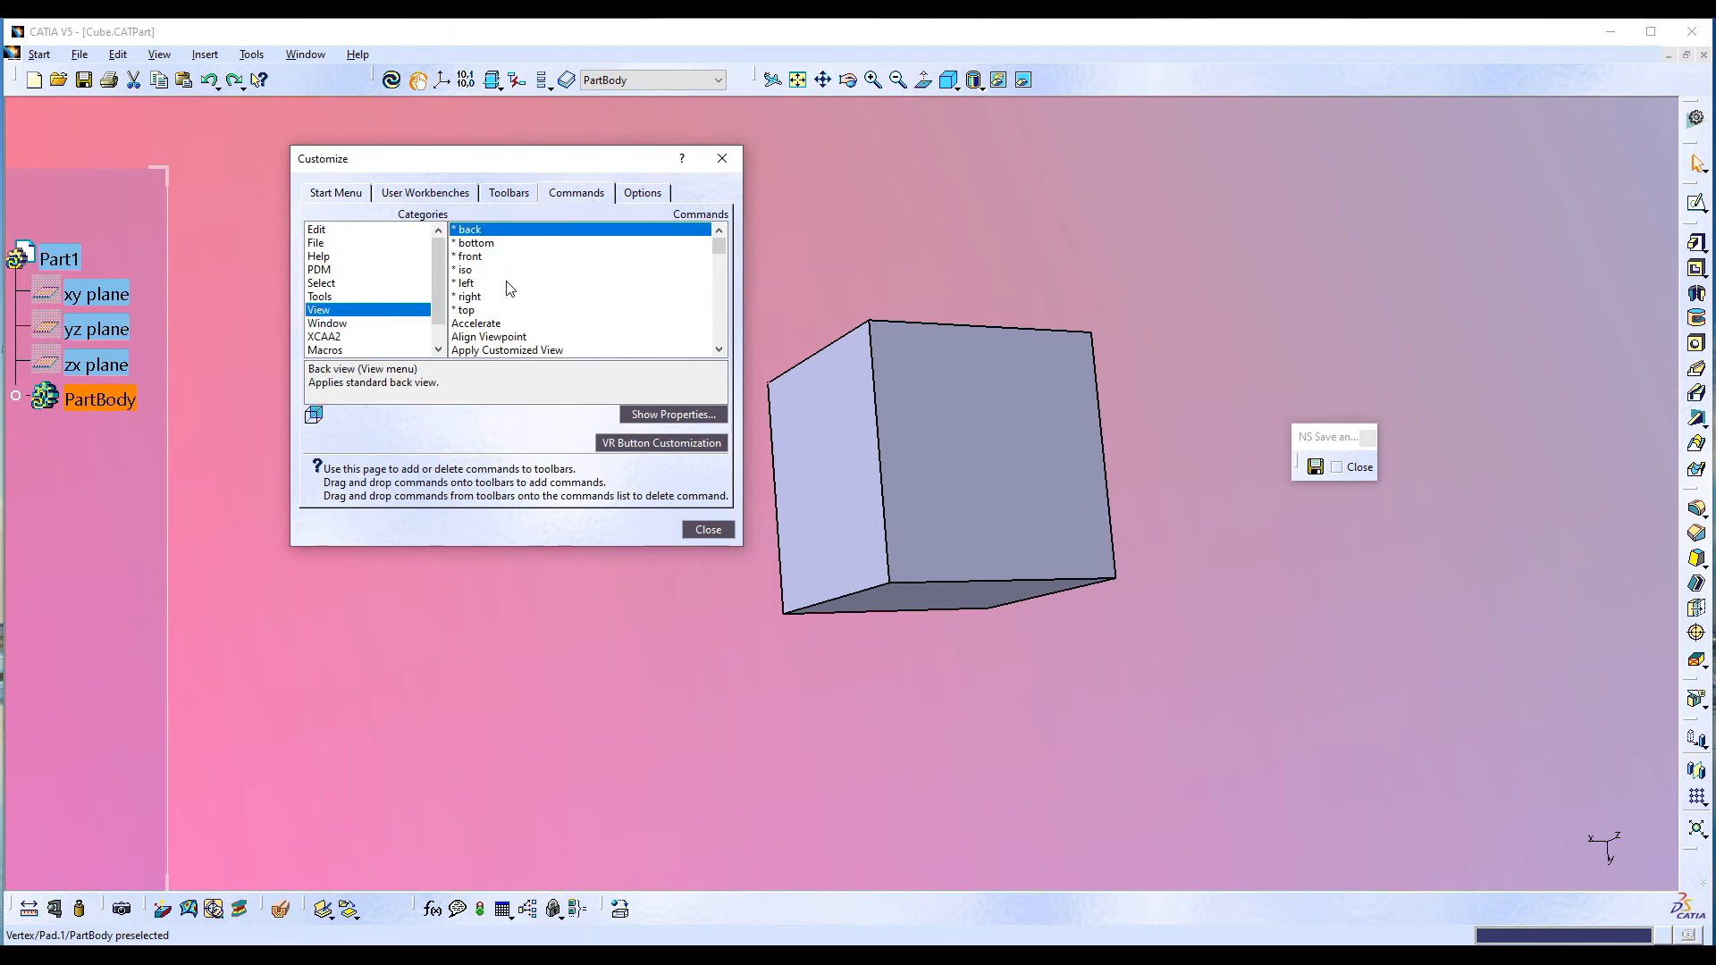
left_click(466, 270)
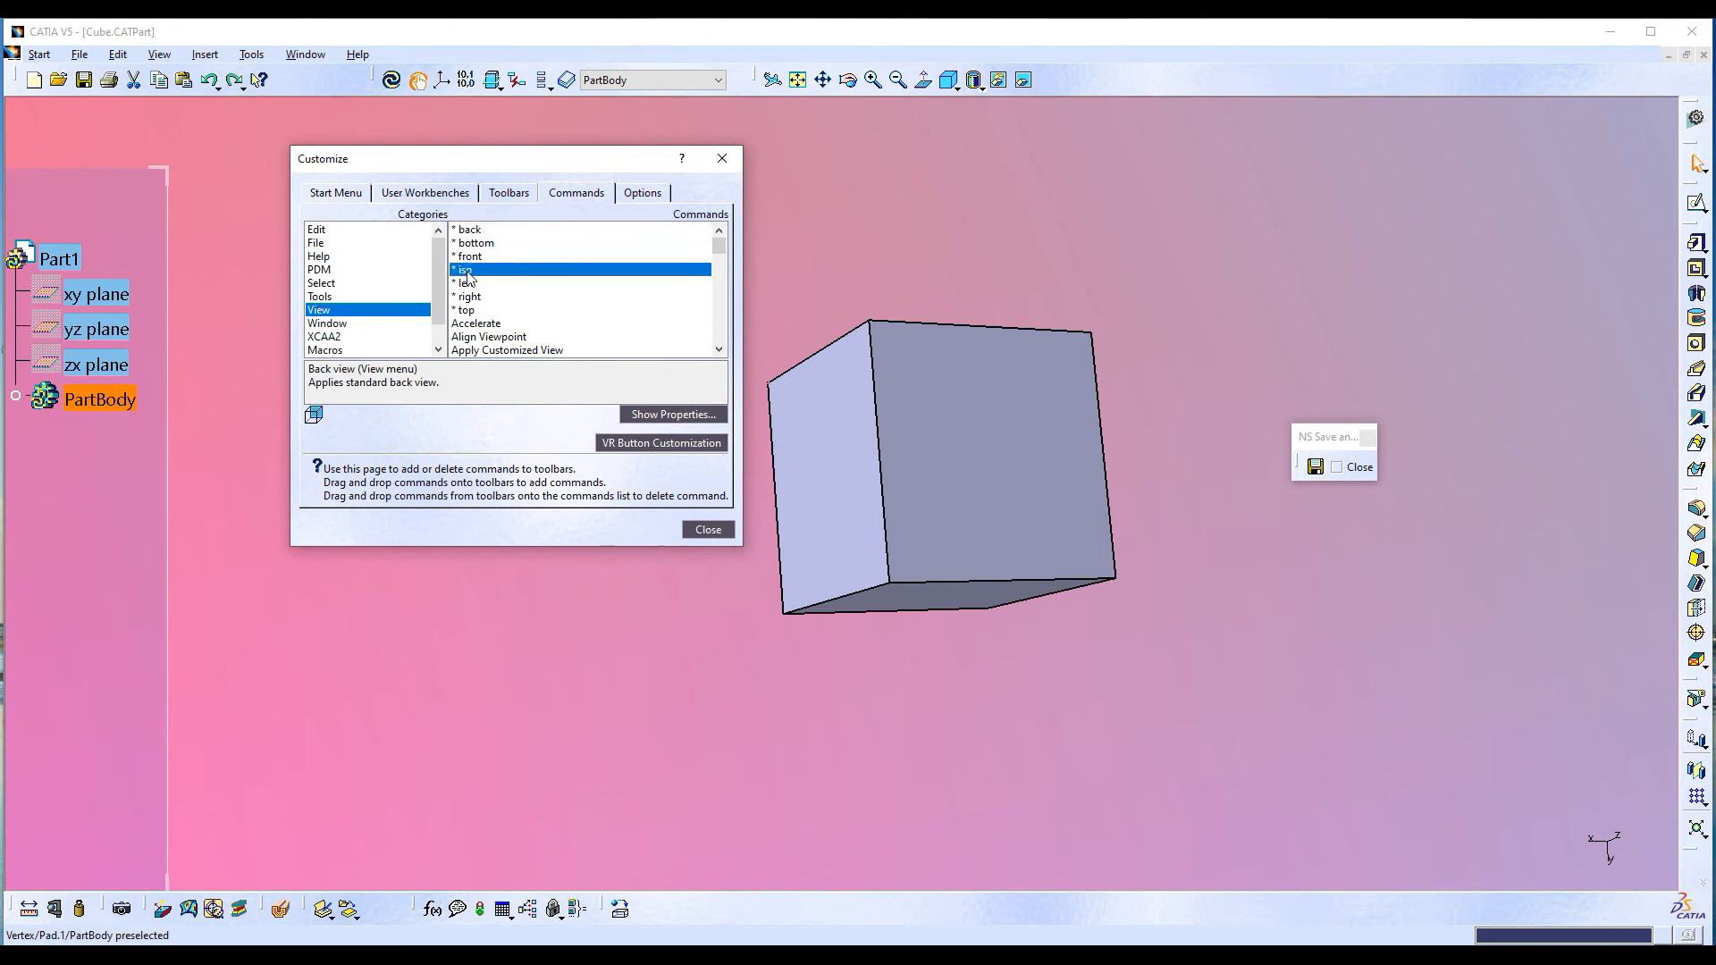
left_click_drag(1326, 474, 1338, 469)
- Add Fit All In at the start of the NS Save and Close toolbar and move the isometric view command ahead of Save
scroll(521, 319, "down", 8)
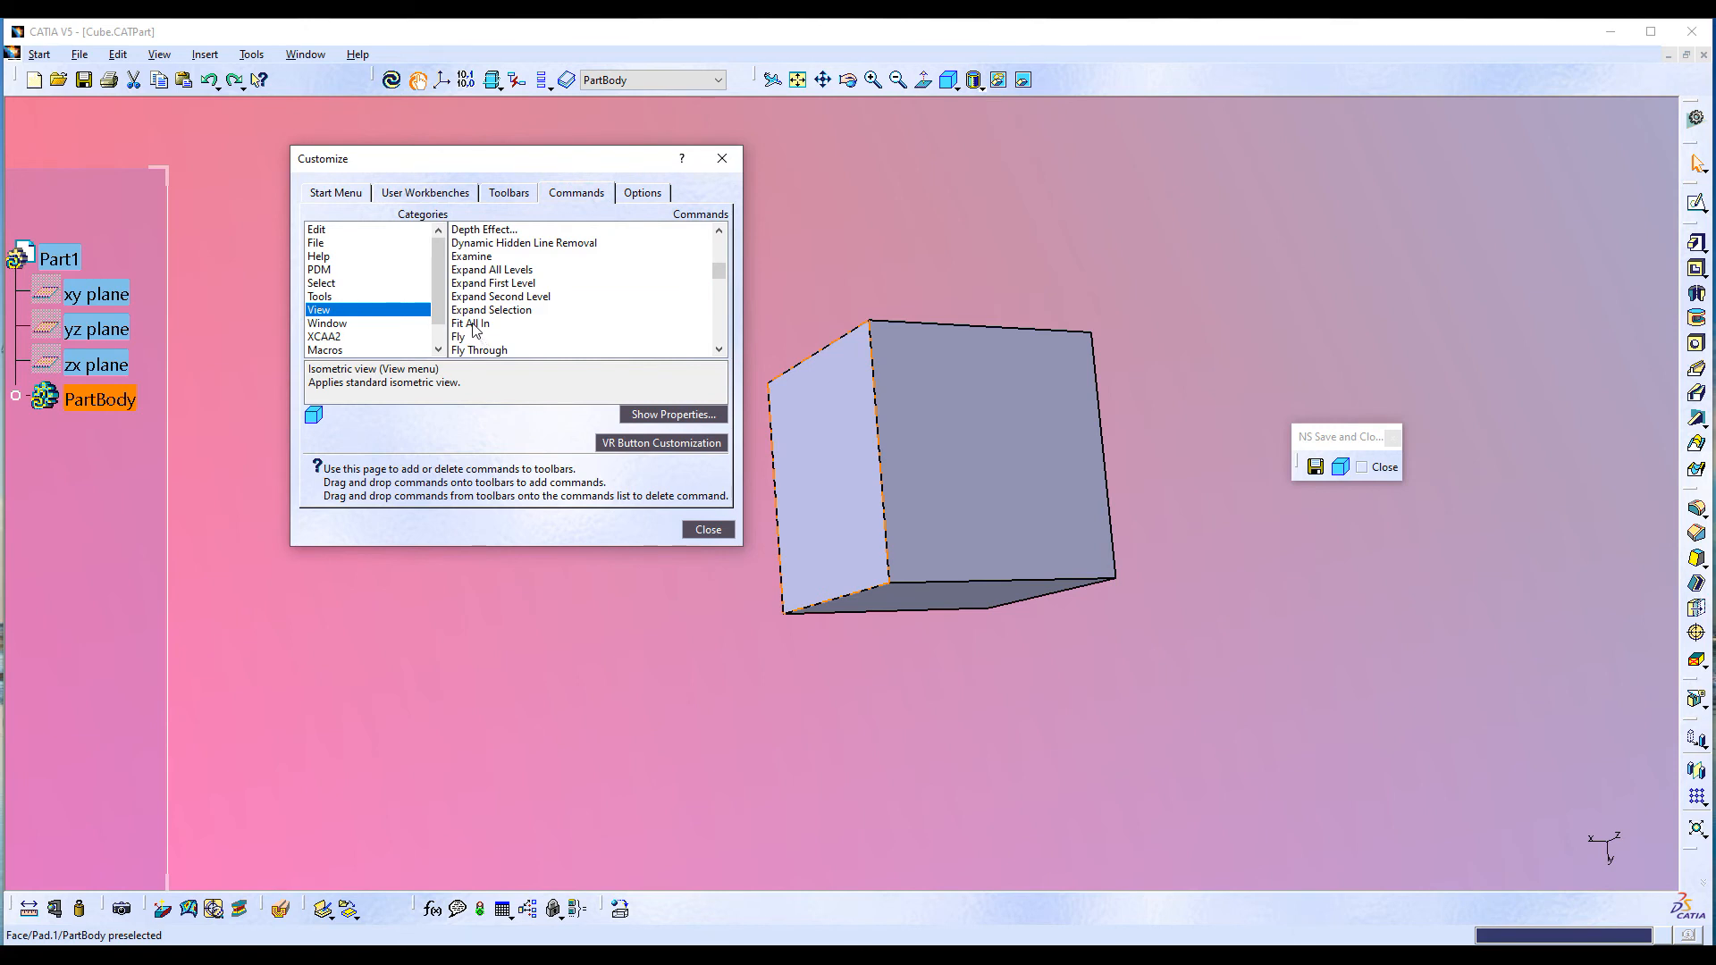
left_click_drag(473, 325, 1338, 472)
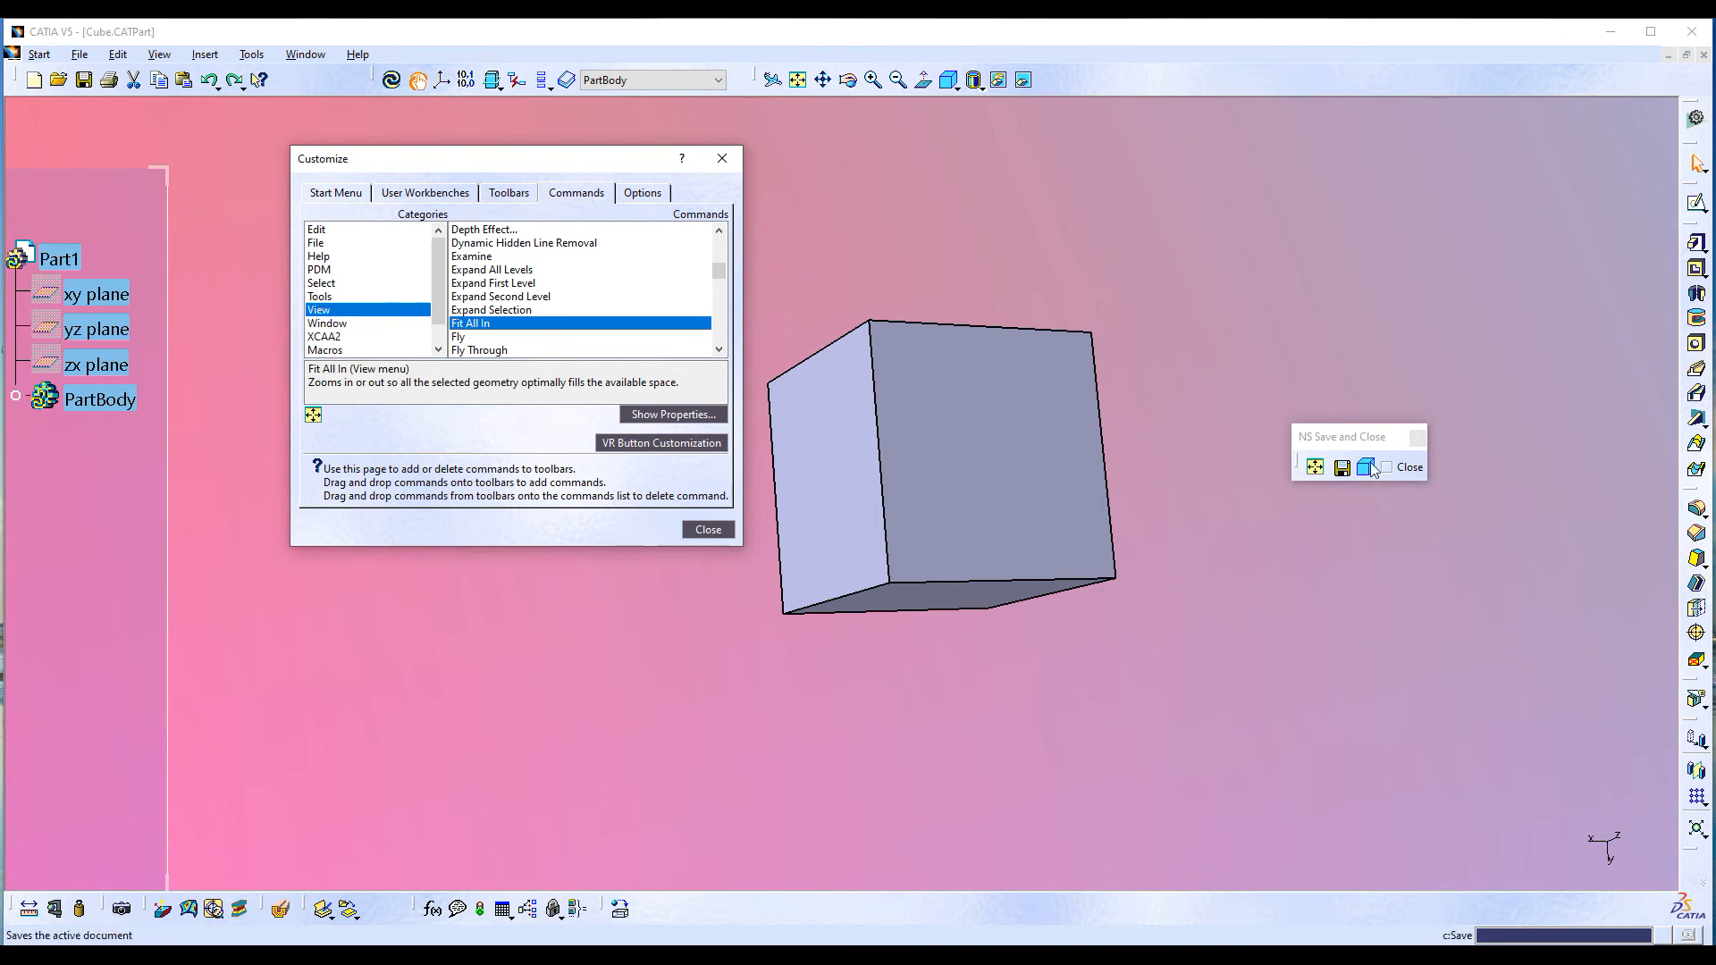
left_click_drag(1367, 468, 1337, 472)
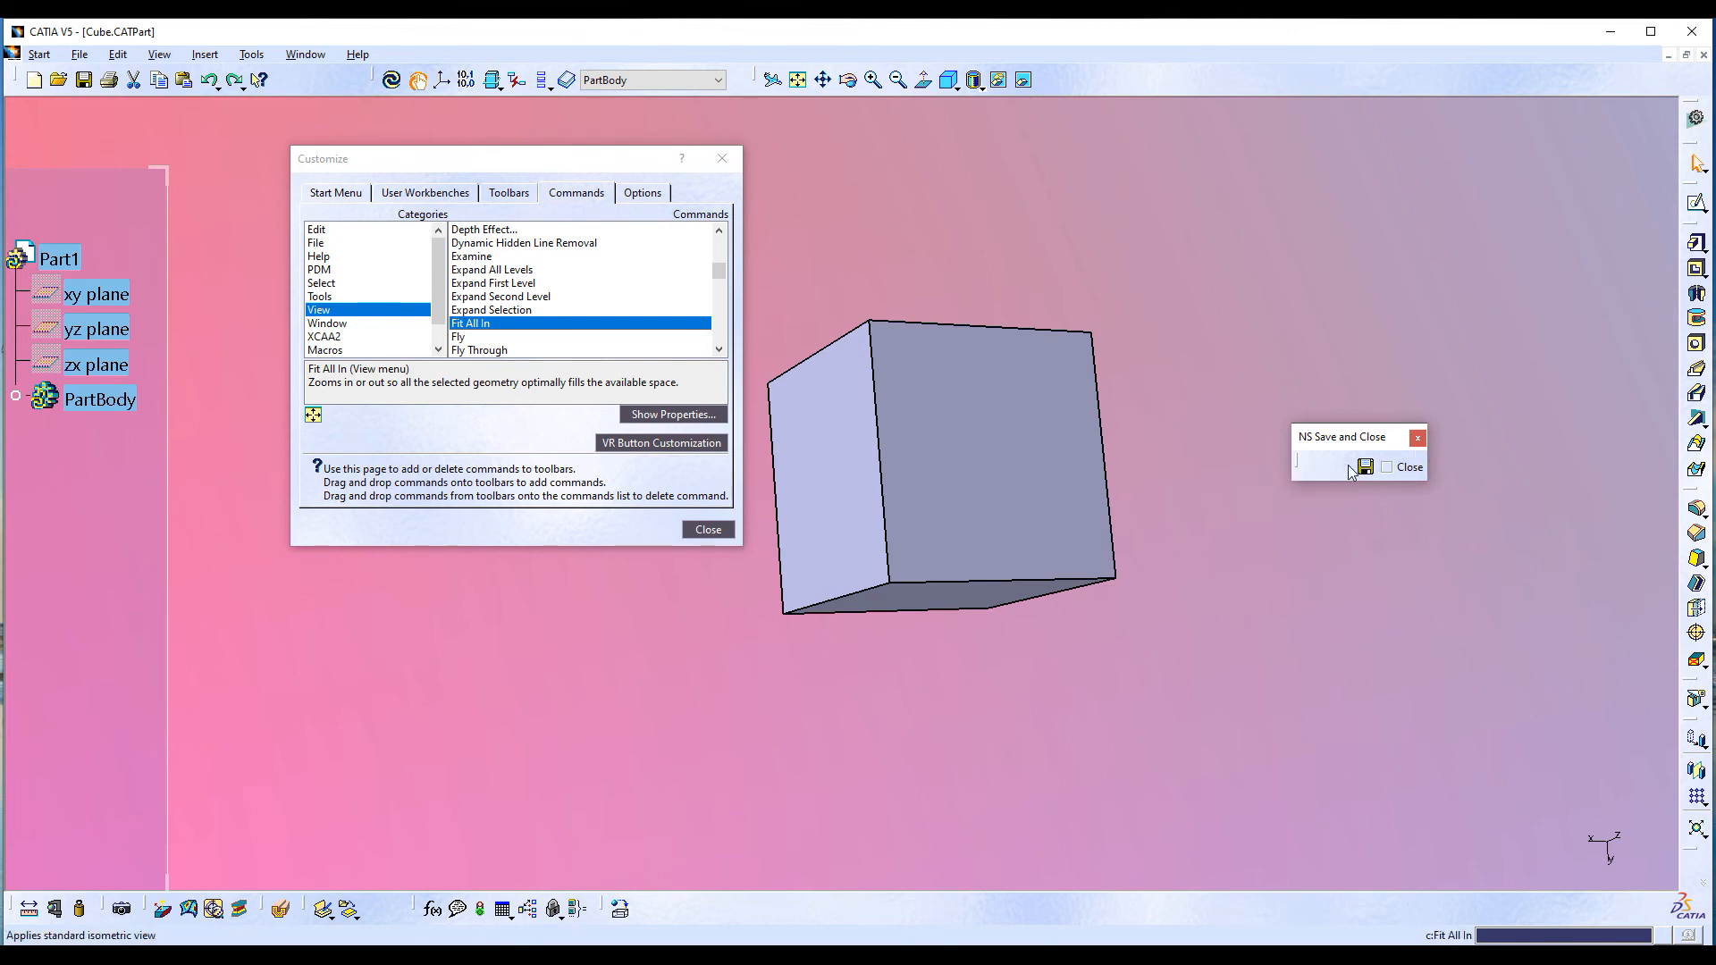
- Close the Customize dialog and dock the NS Save and Close toolbar after the View toolbar in the upper row
left_click(707, 530)
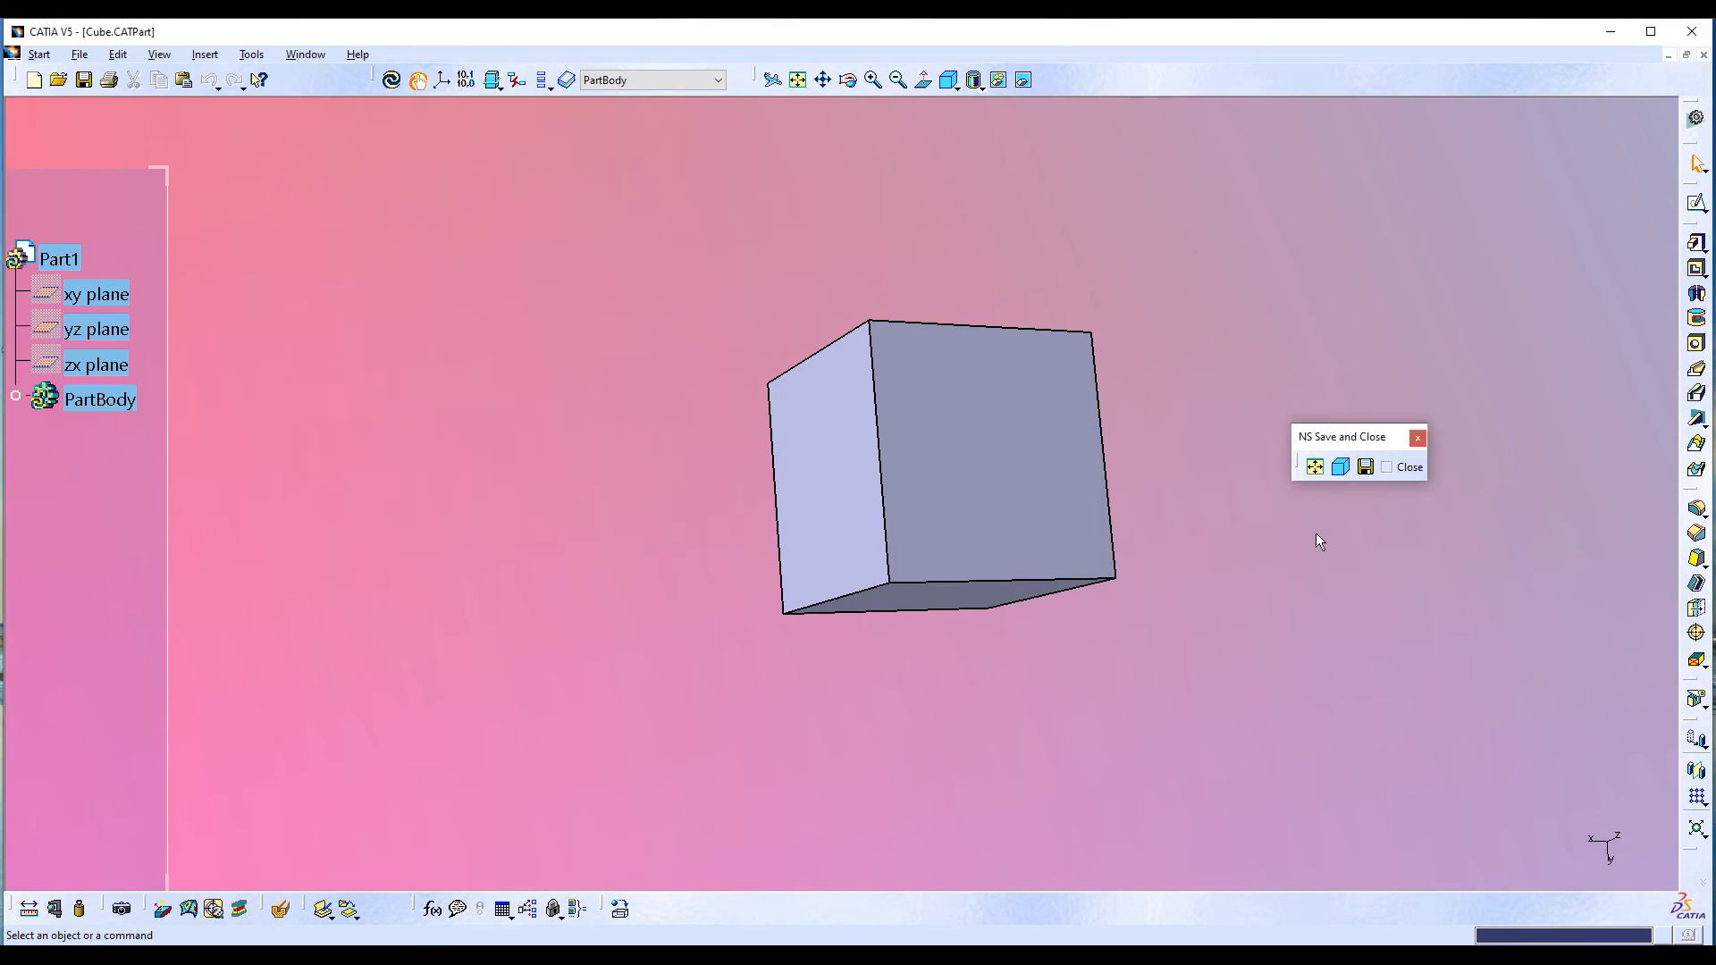
left_click_drag(1299, 468, 1086, 81)
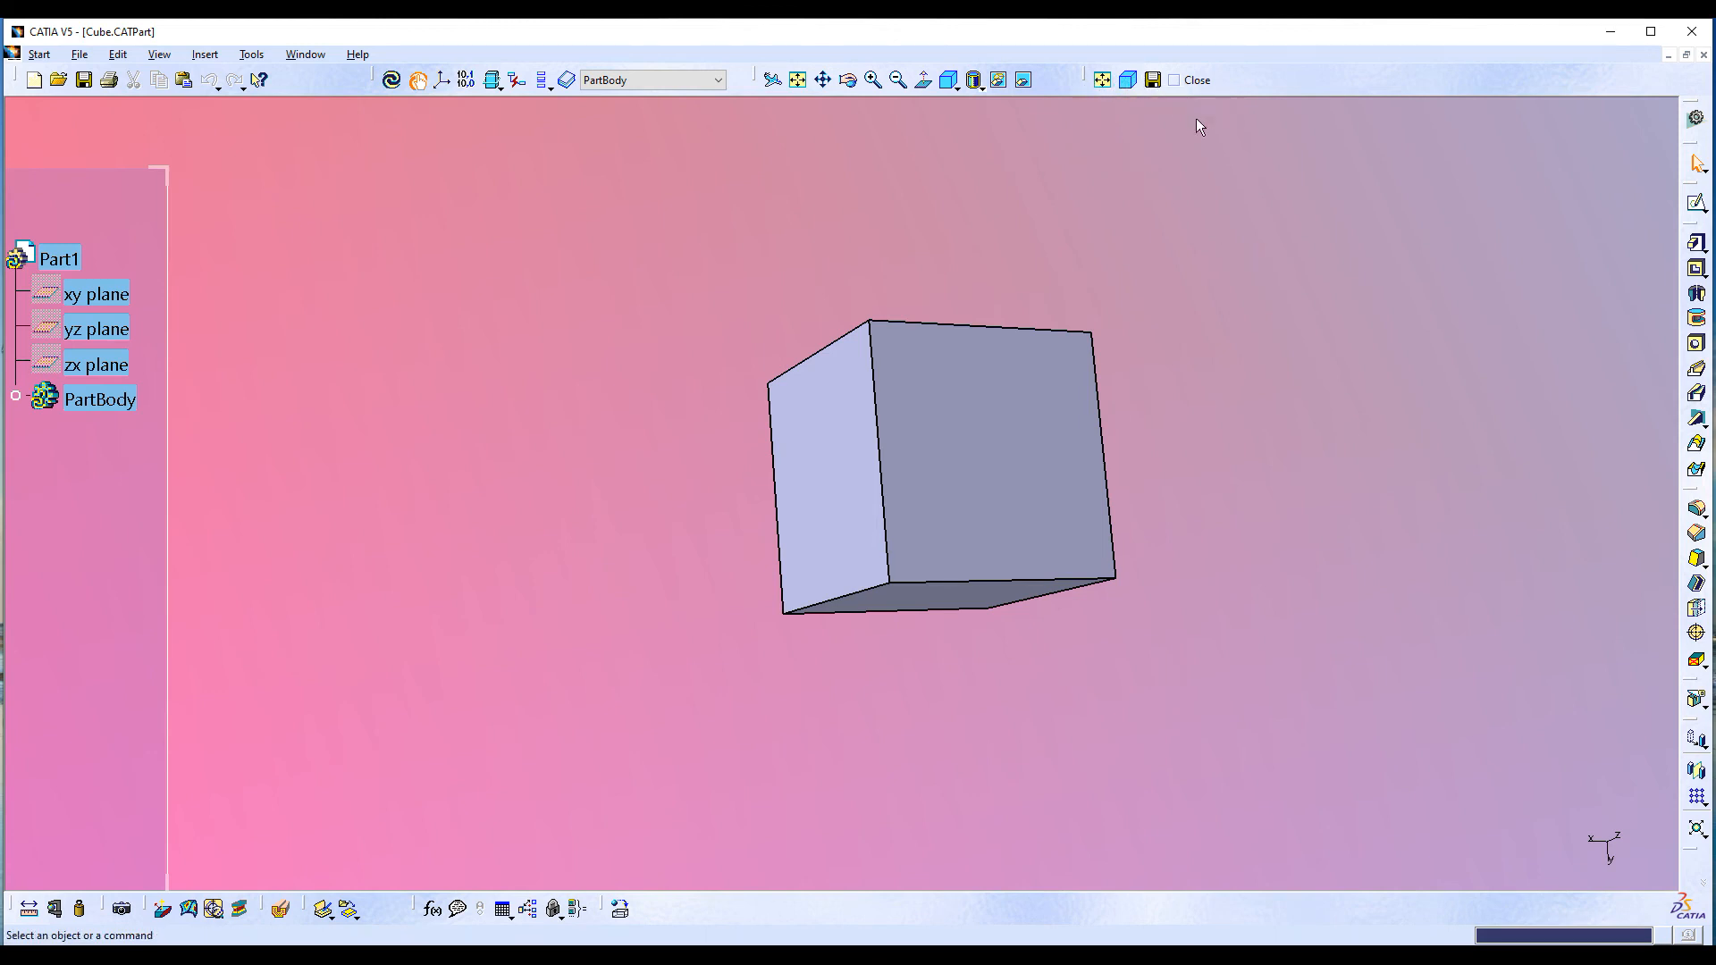
- Run the custom toolbar's commands on the cube part in order: Fit All In, Isometric View, Save and Close
left_click(1101, 80)
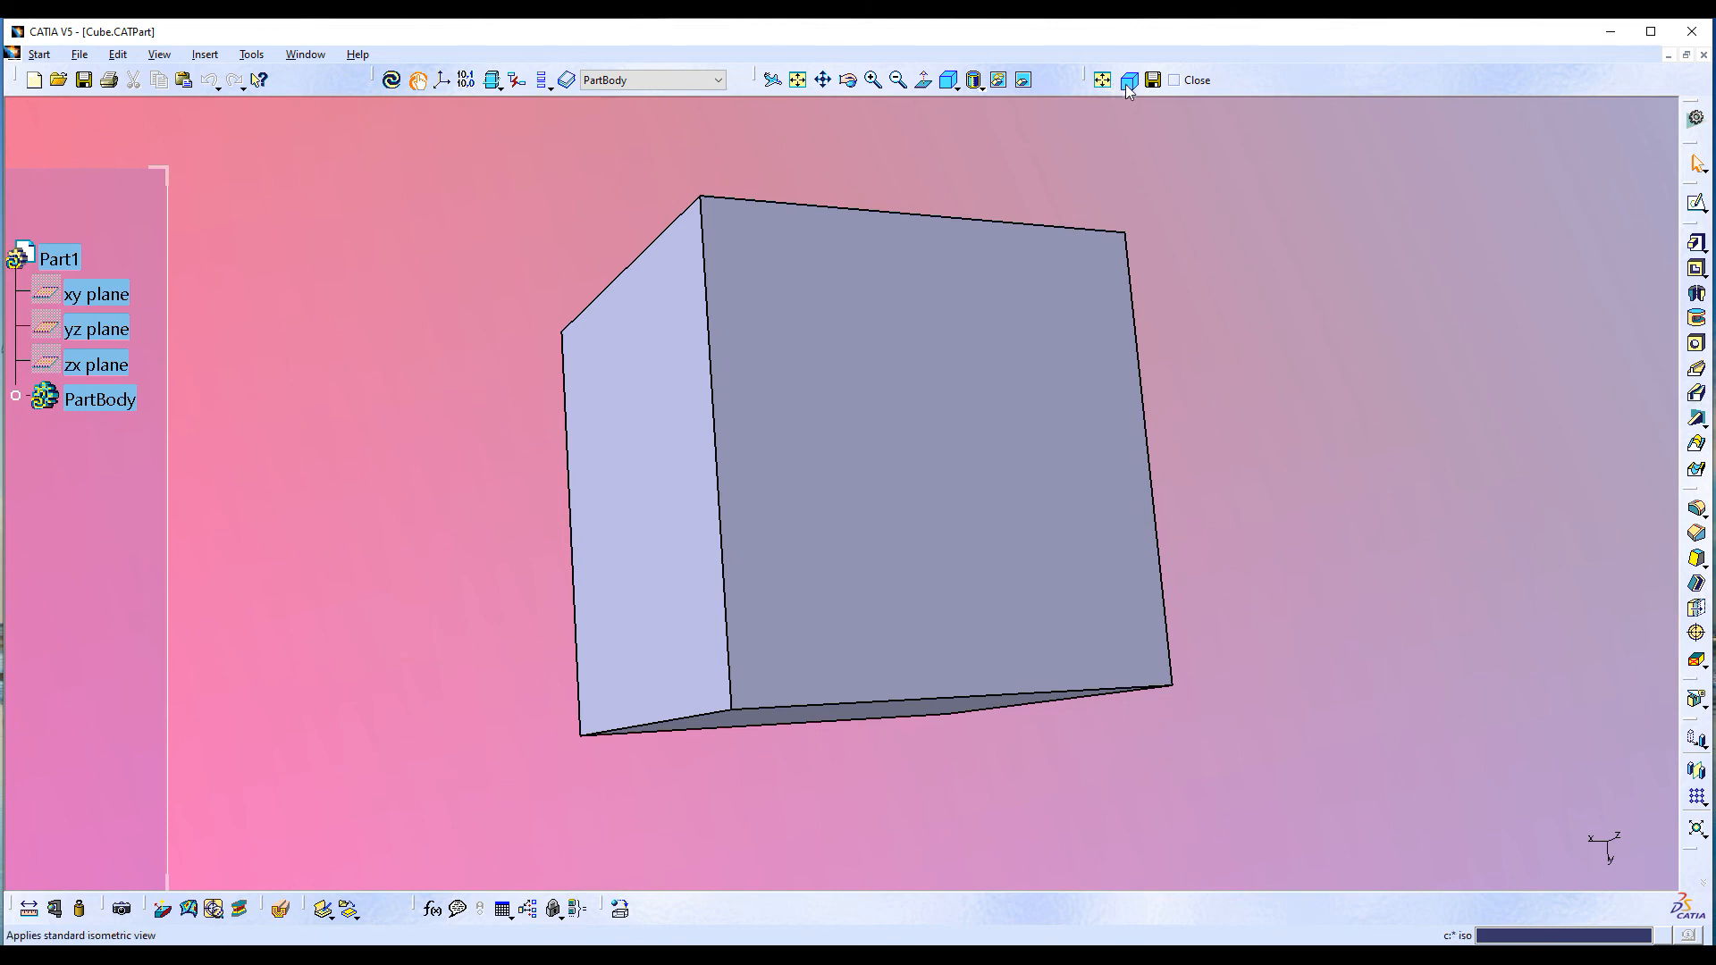
left_click(1129, 82)
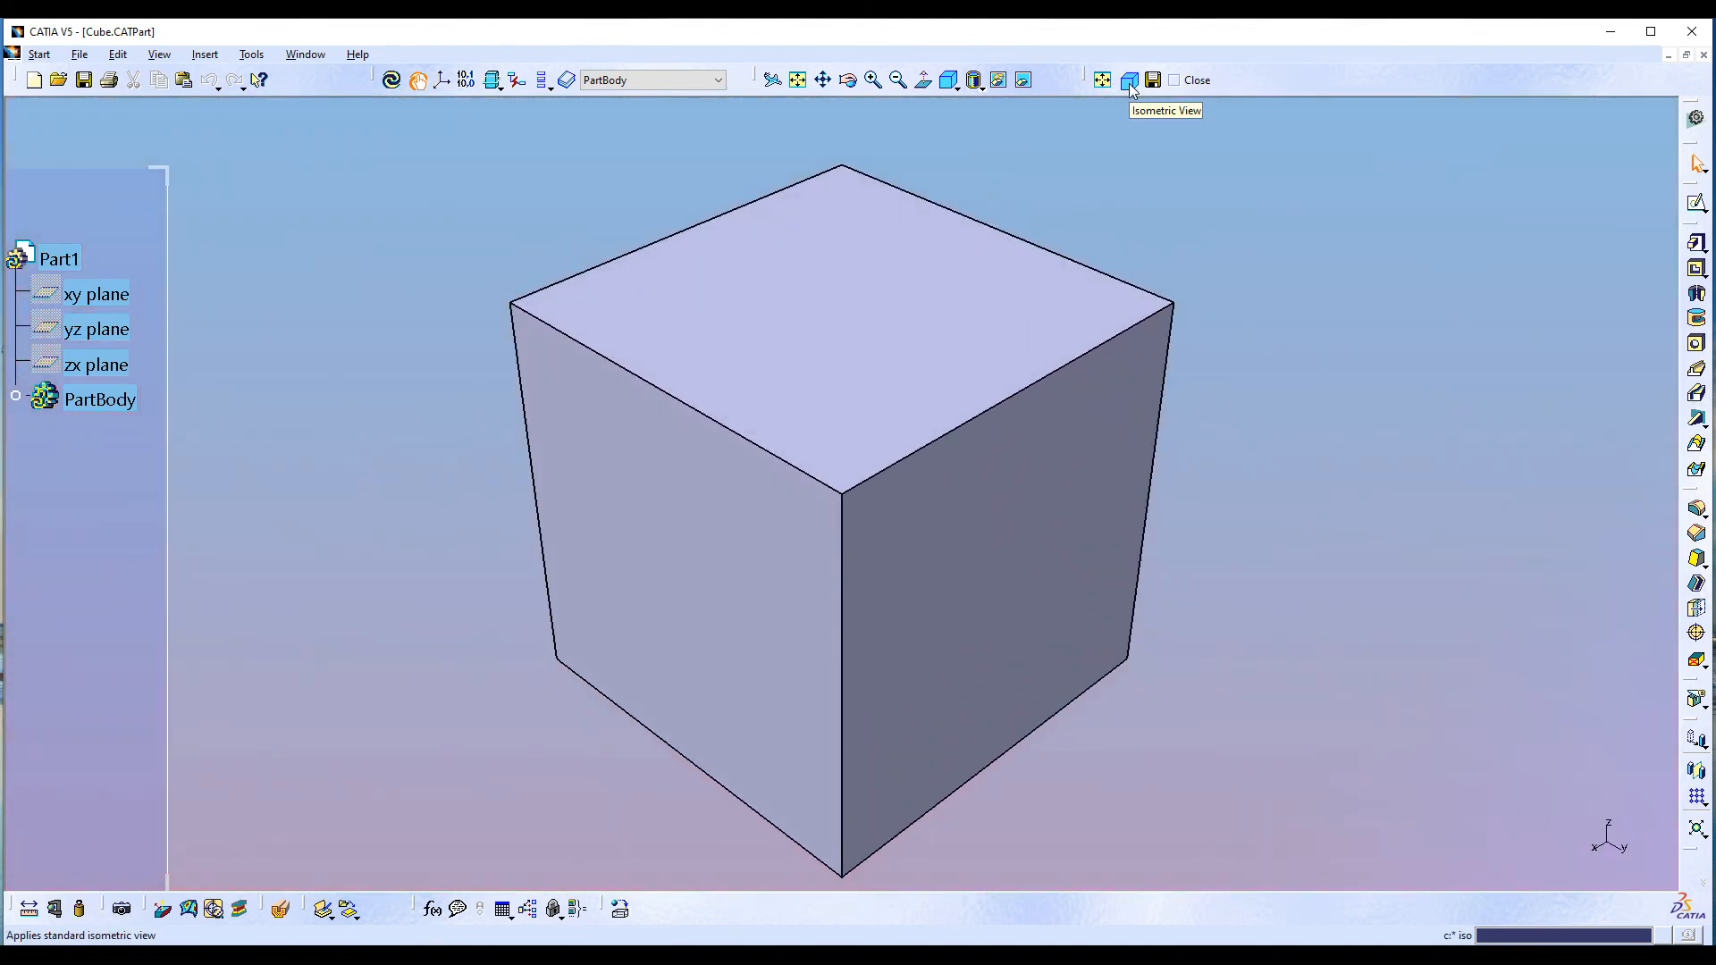
left_click(1153, 82)
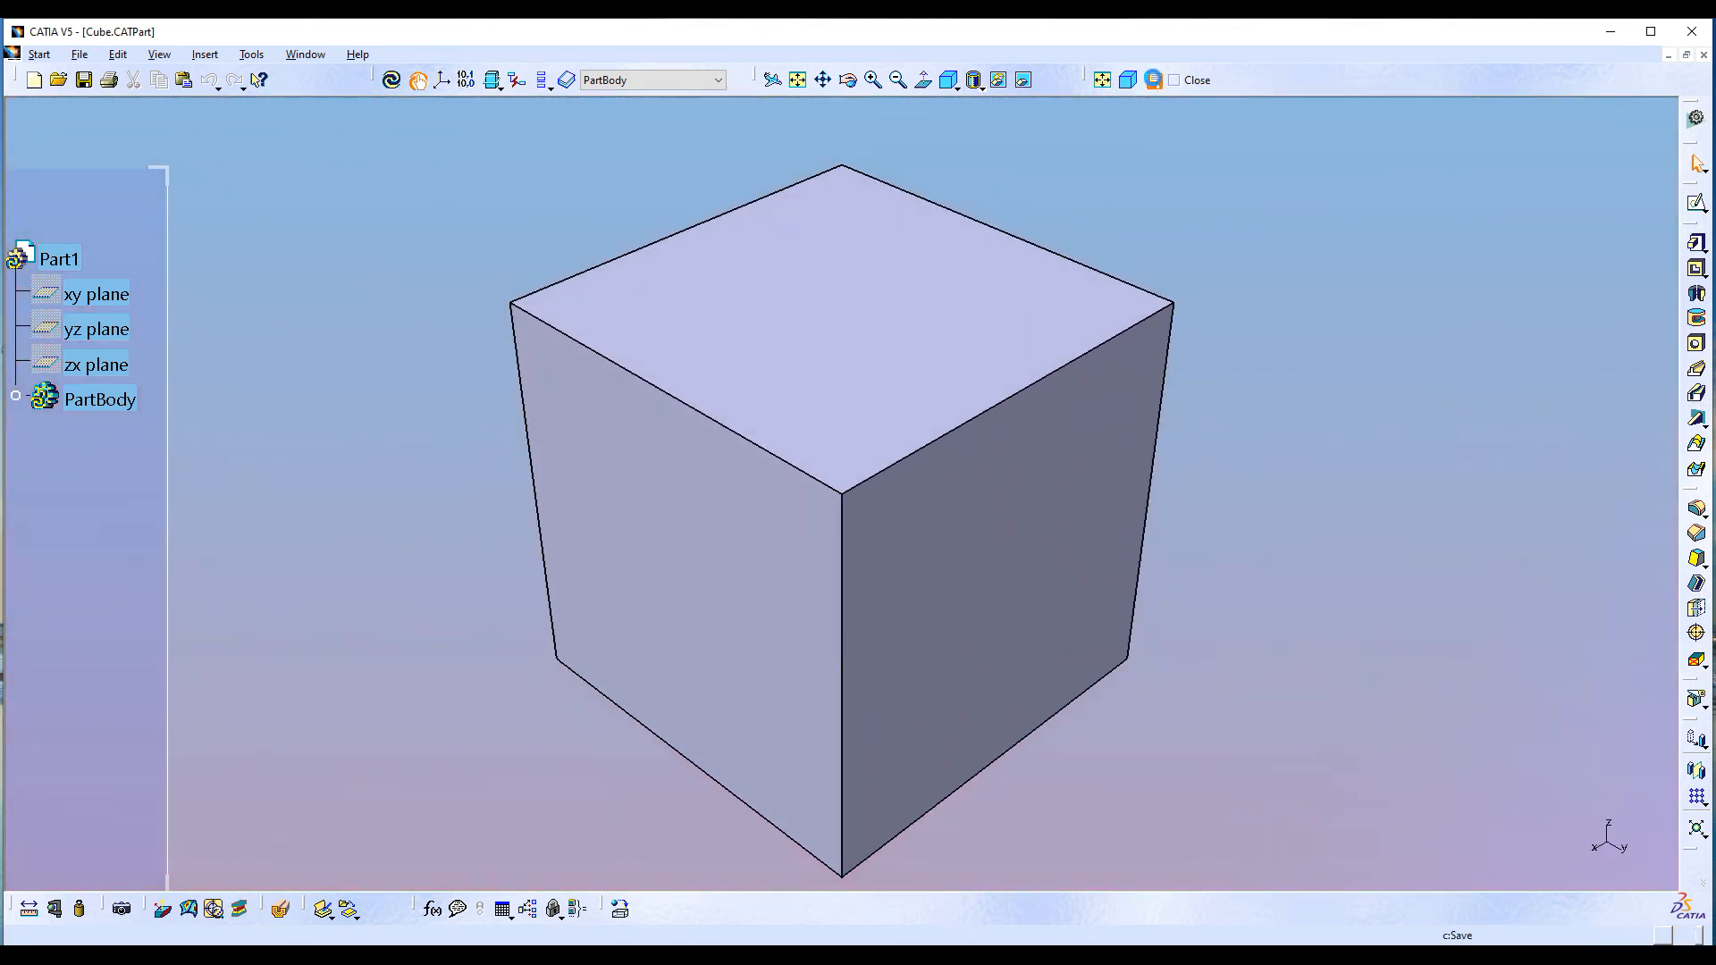
left_click(1182, 83)
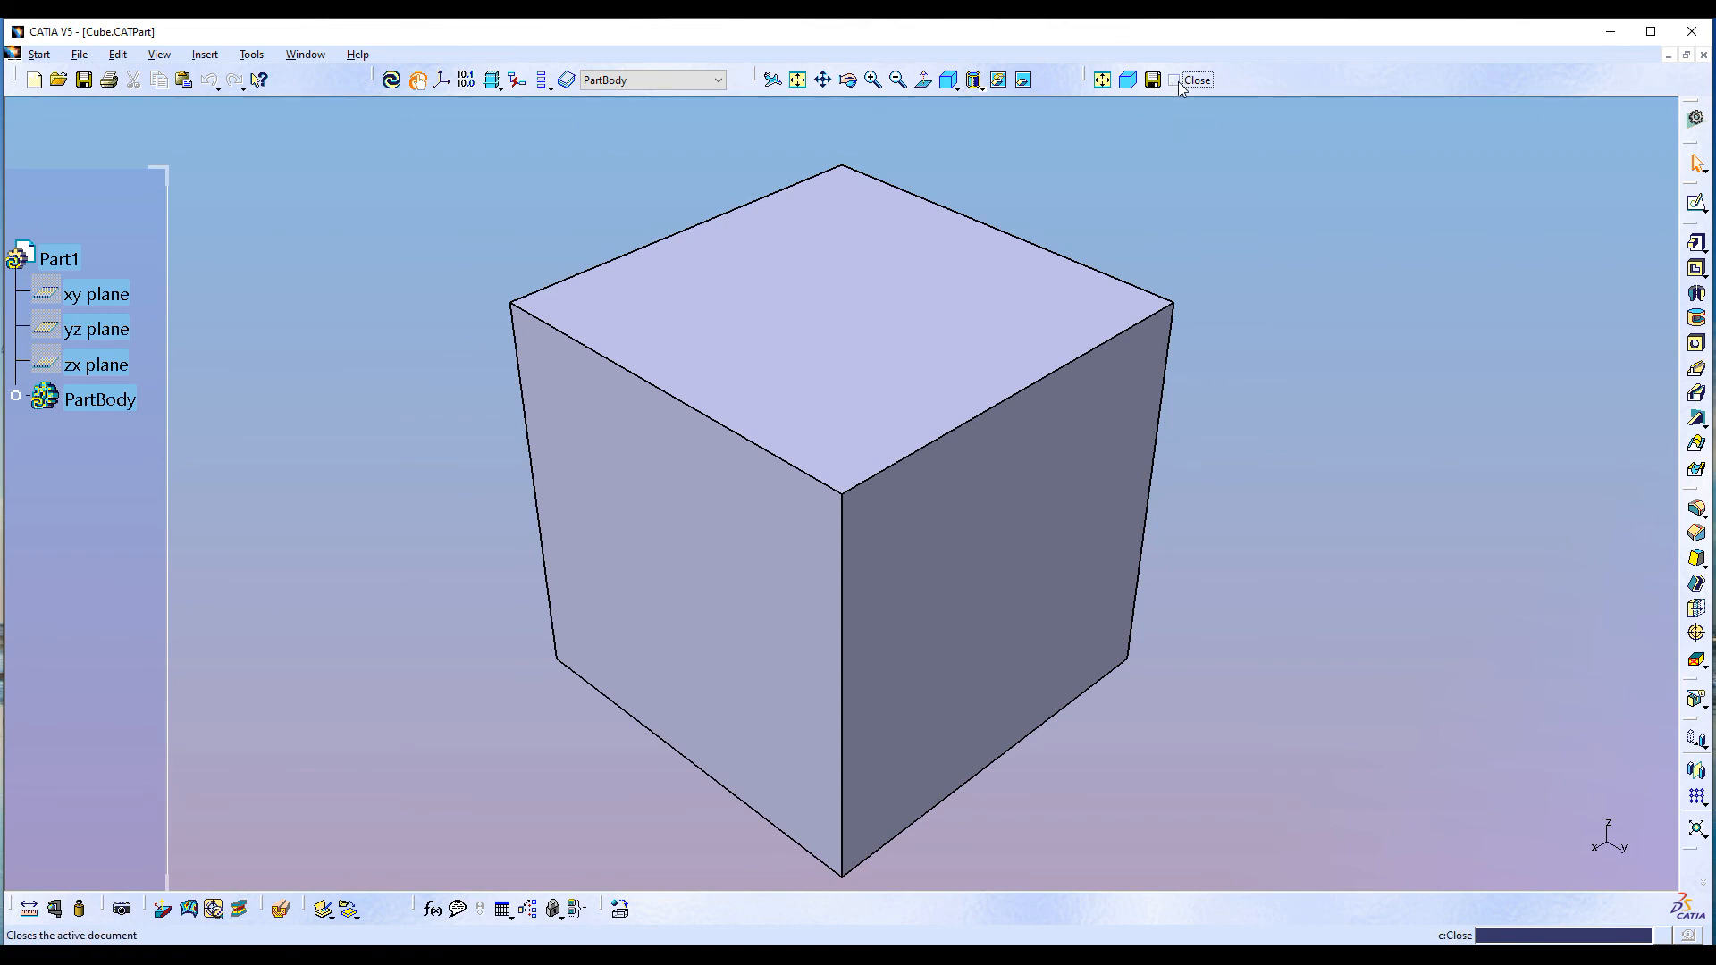